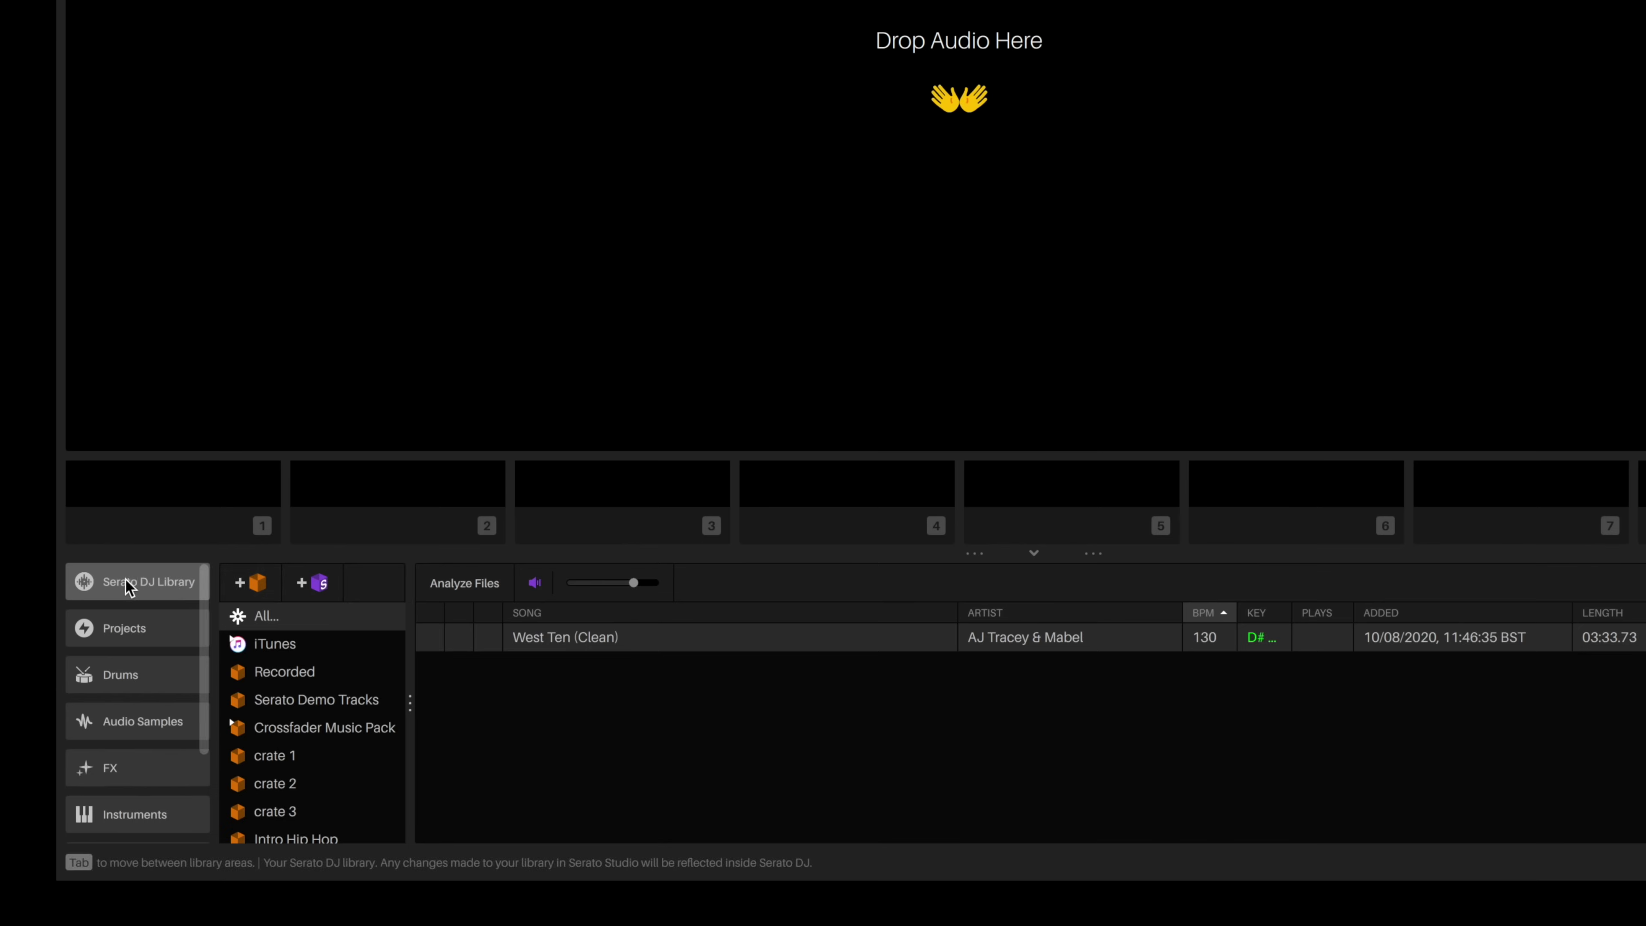
# Step: Load the track West Ten (Clean) from the Serato DJ Library into the empty audio deck
pyautogui.click(155, 585)
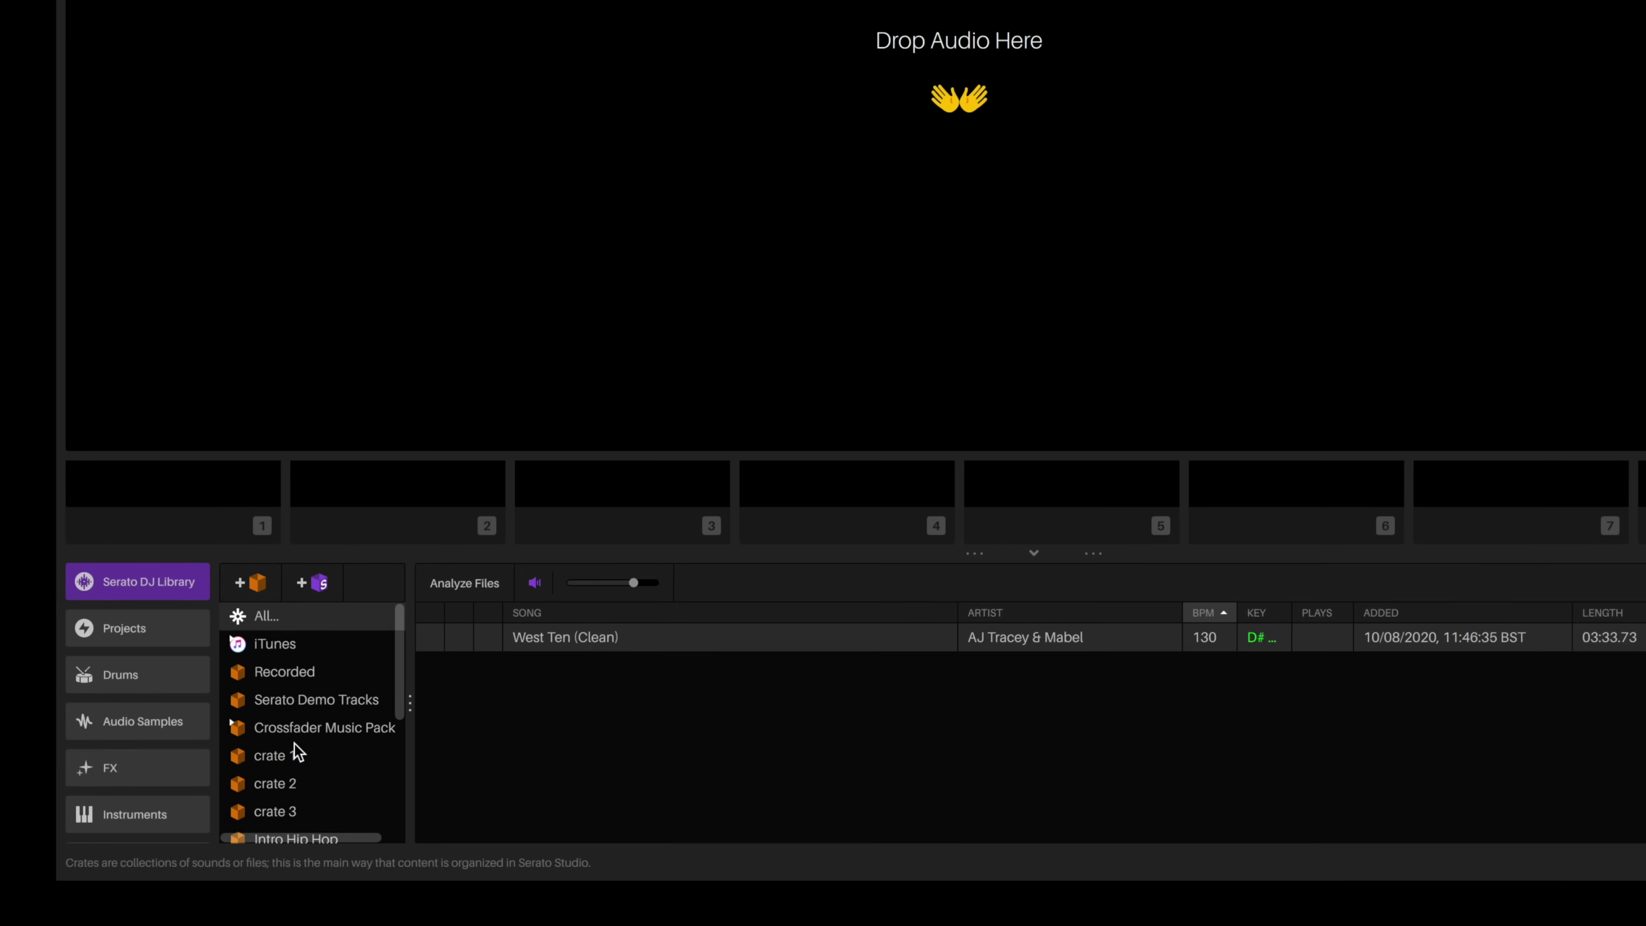
pyautogui.scroll(-1, 296, 753)
pyautogui.scroll(-2, 296, 753)
pyautogui.scroll(3, 297, 753)
pyautogui.scroll(-2, 297, 753)
pyautogui.scroll(2, 311, 745)
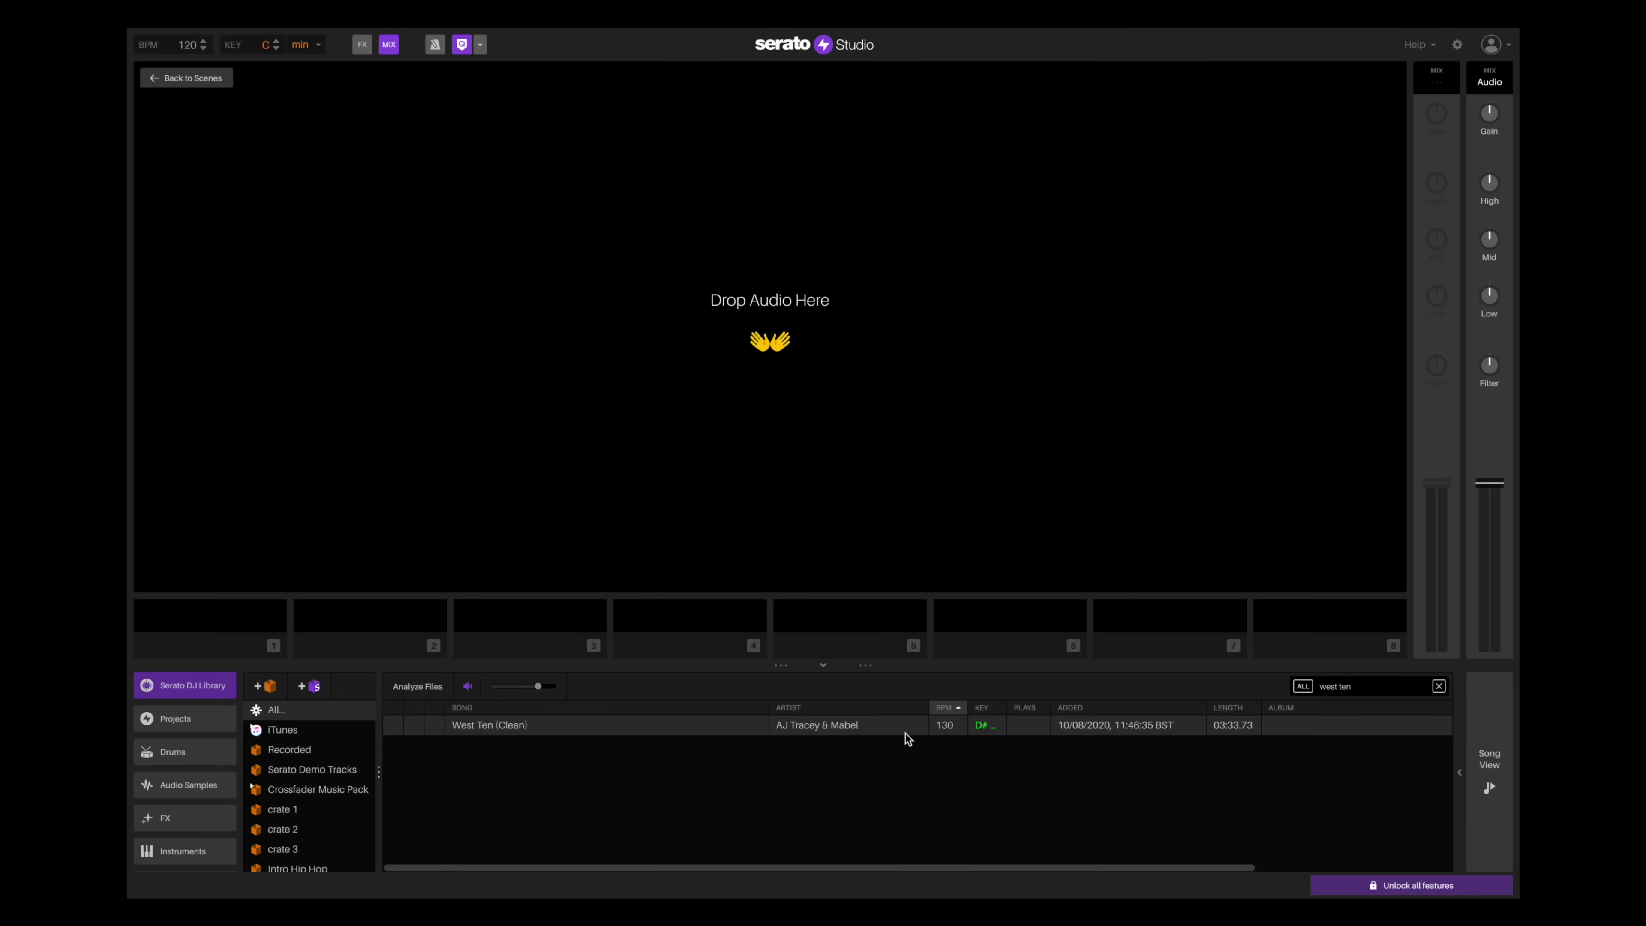
pyautogui.click(601, 724)
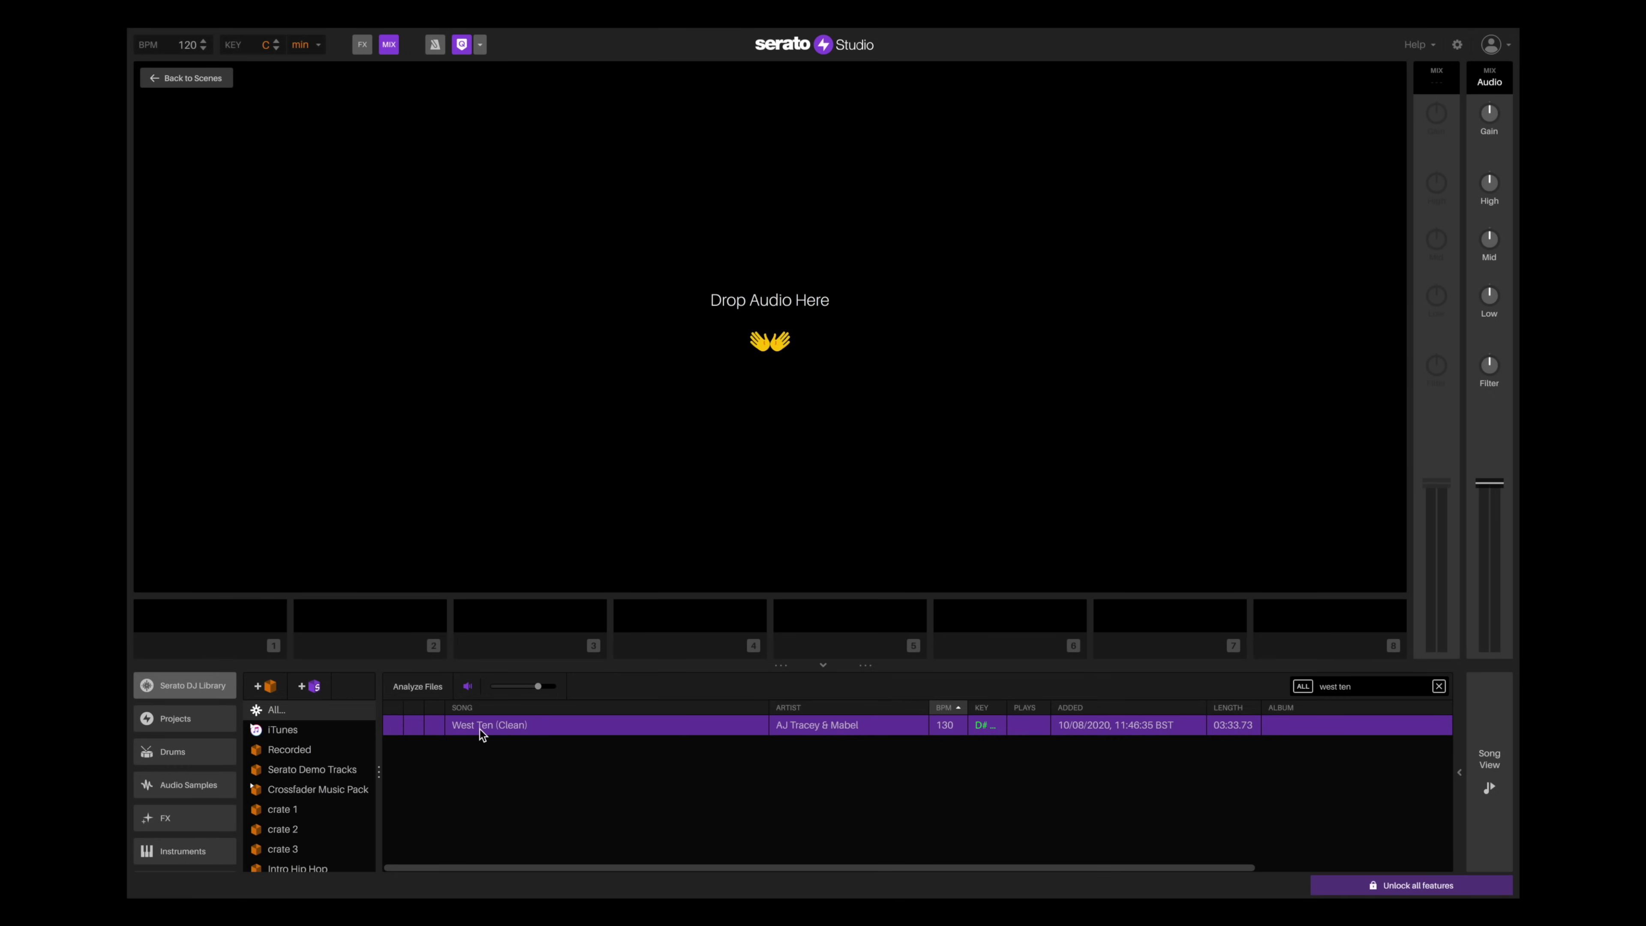
pyautogui.moveTo(480, 730); pyautogui.dragTo(733, 375)
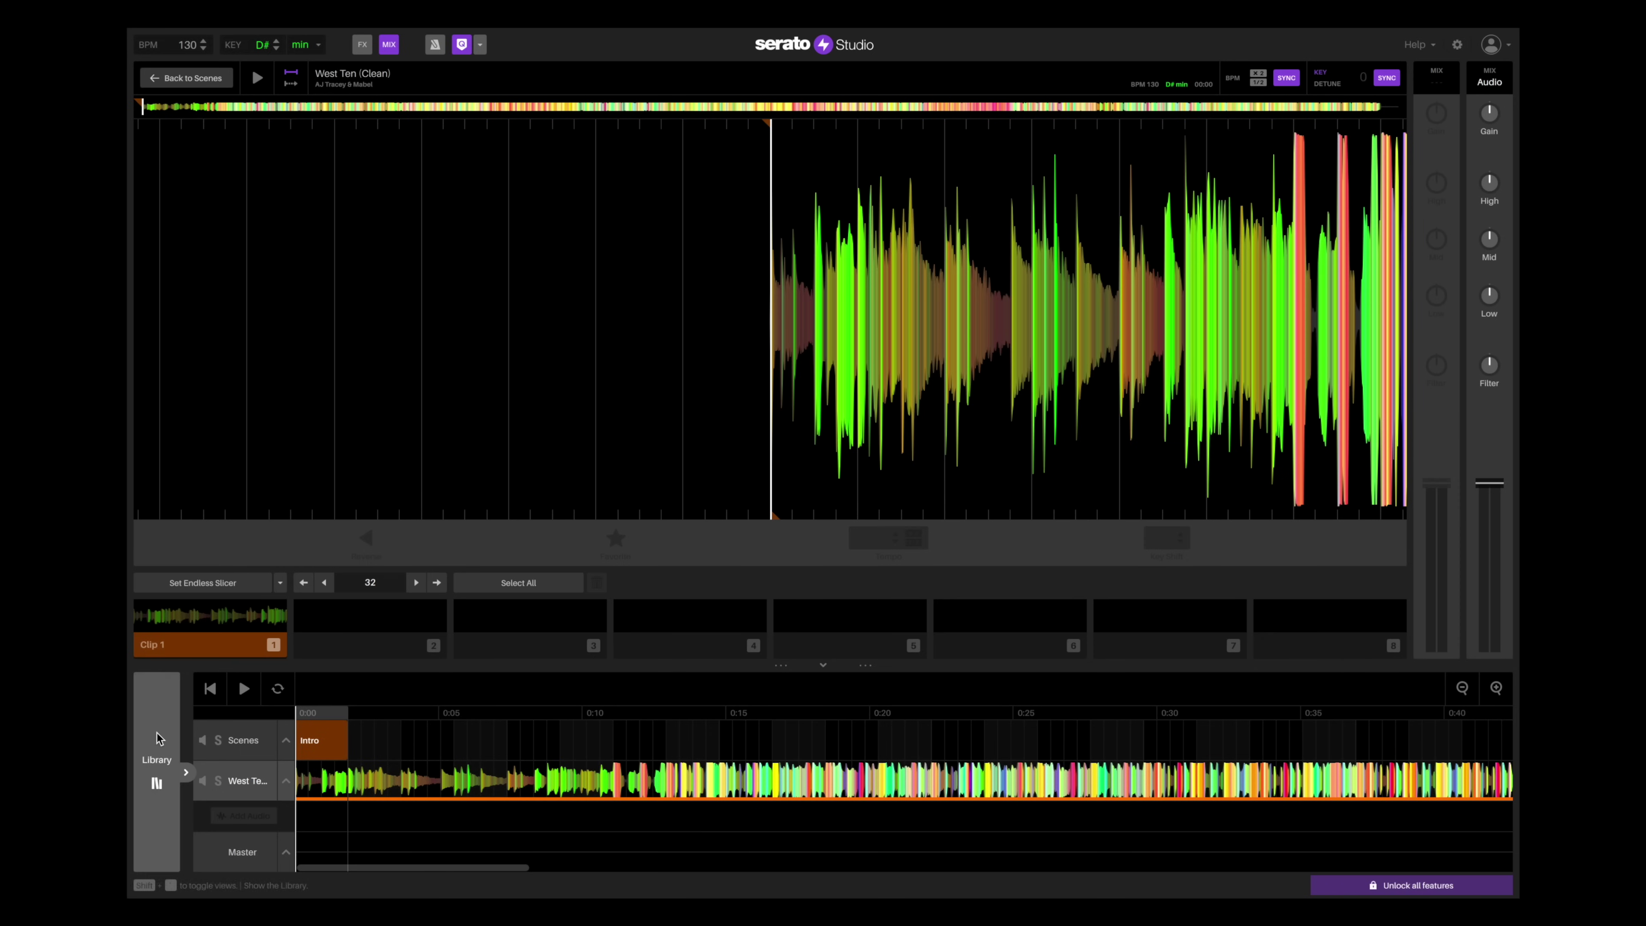
# Step: Compare the Library with Song View by switching between them, finishing in Song View
pyautogui.click(156, 780)
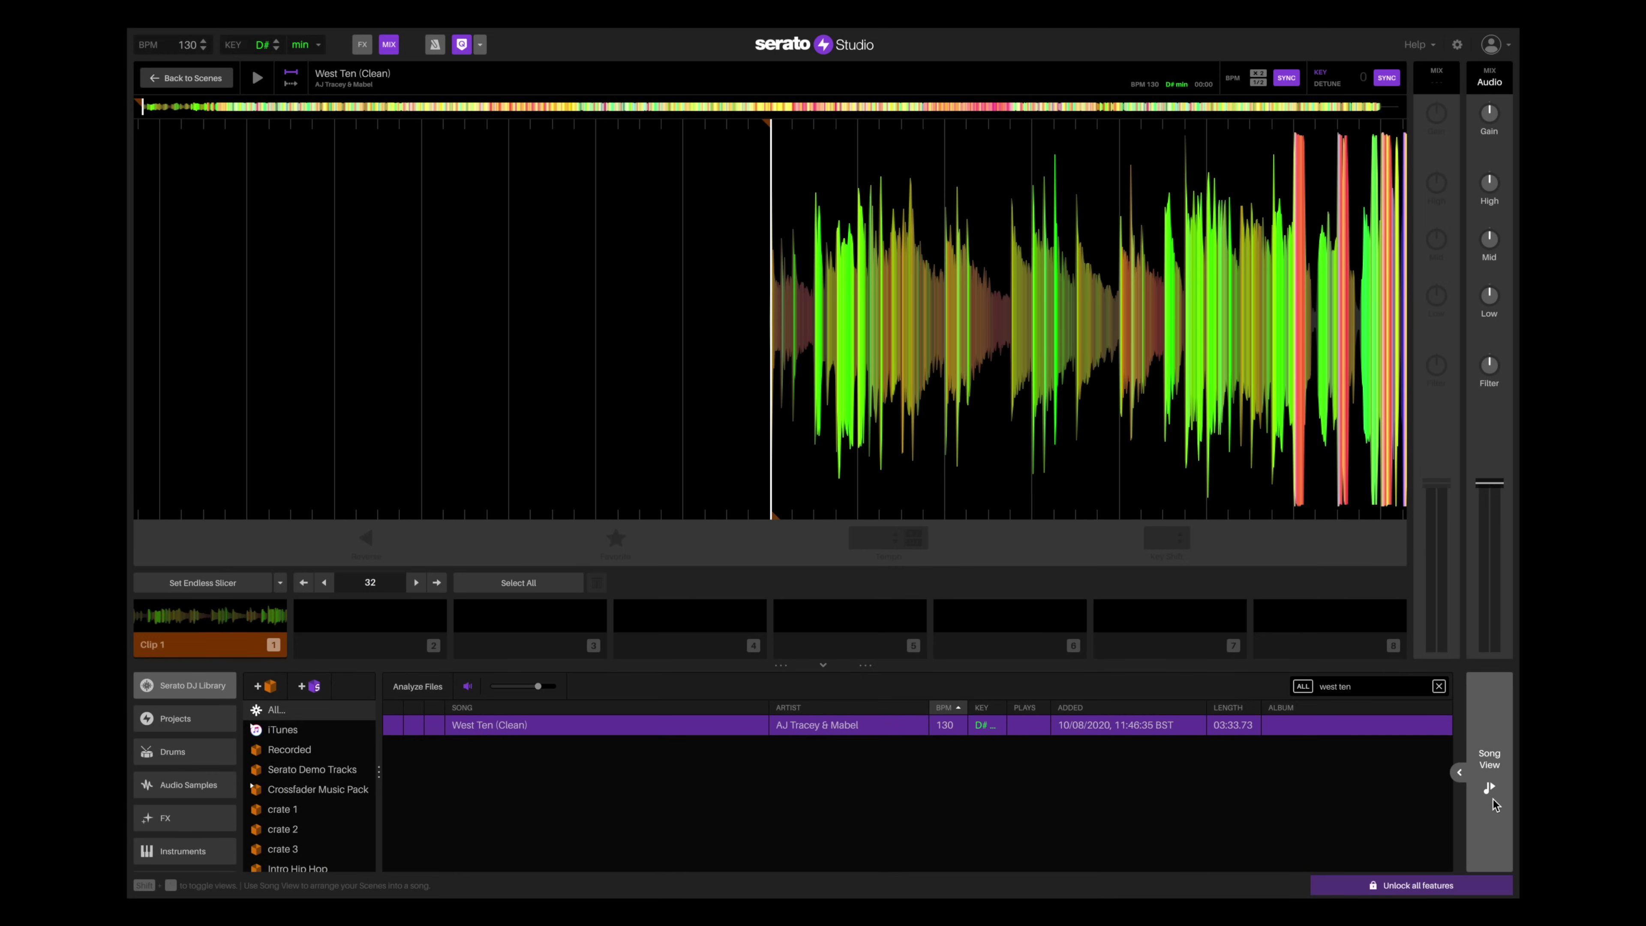
pyautogui.click(1490, 792)
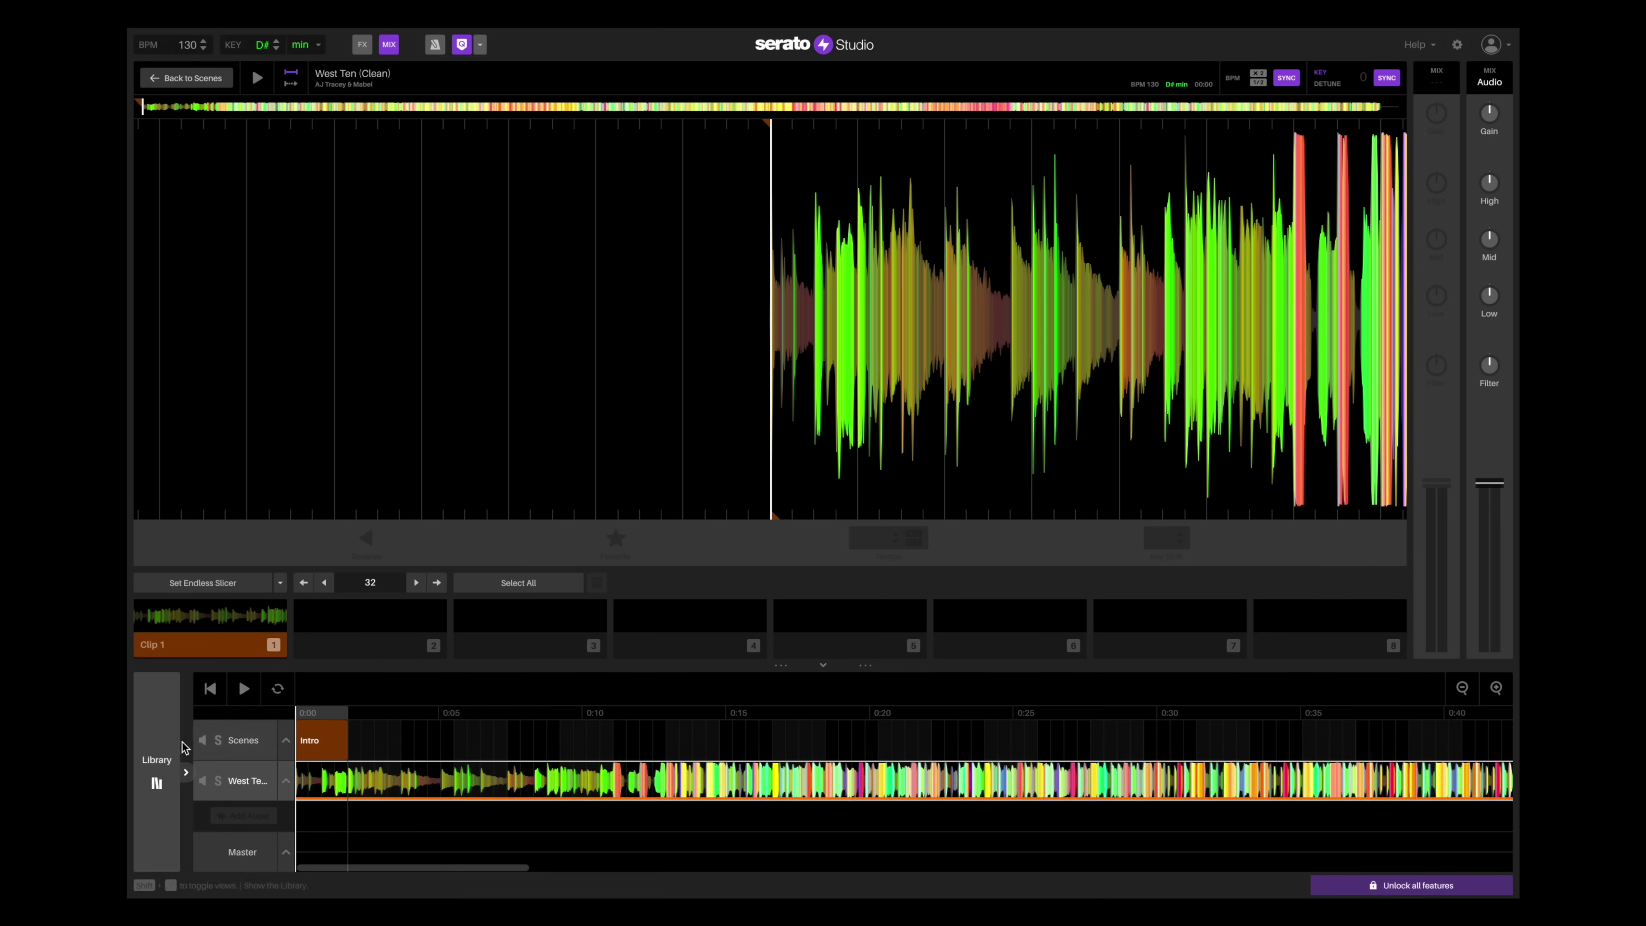
pyautogui.click(156, 780)
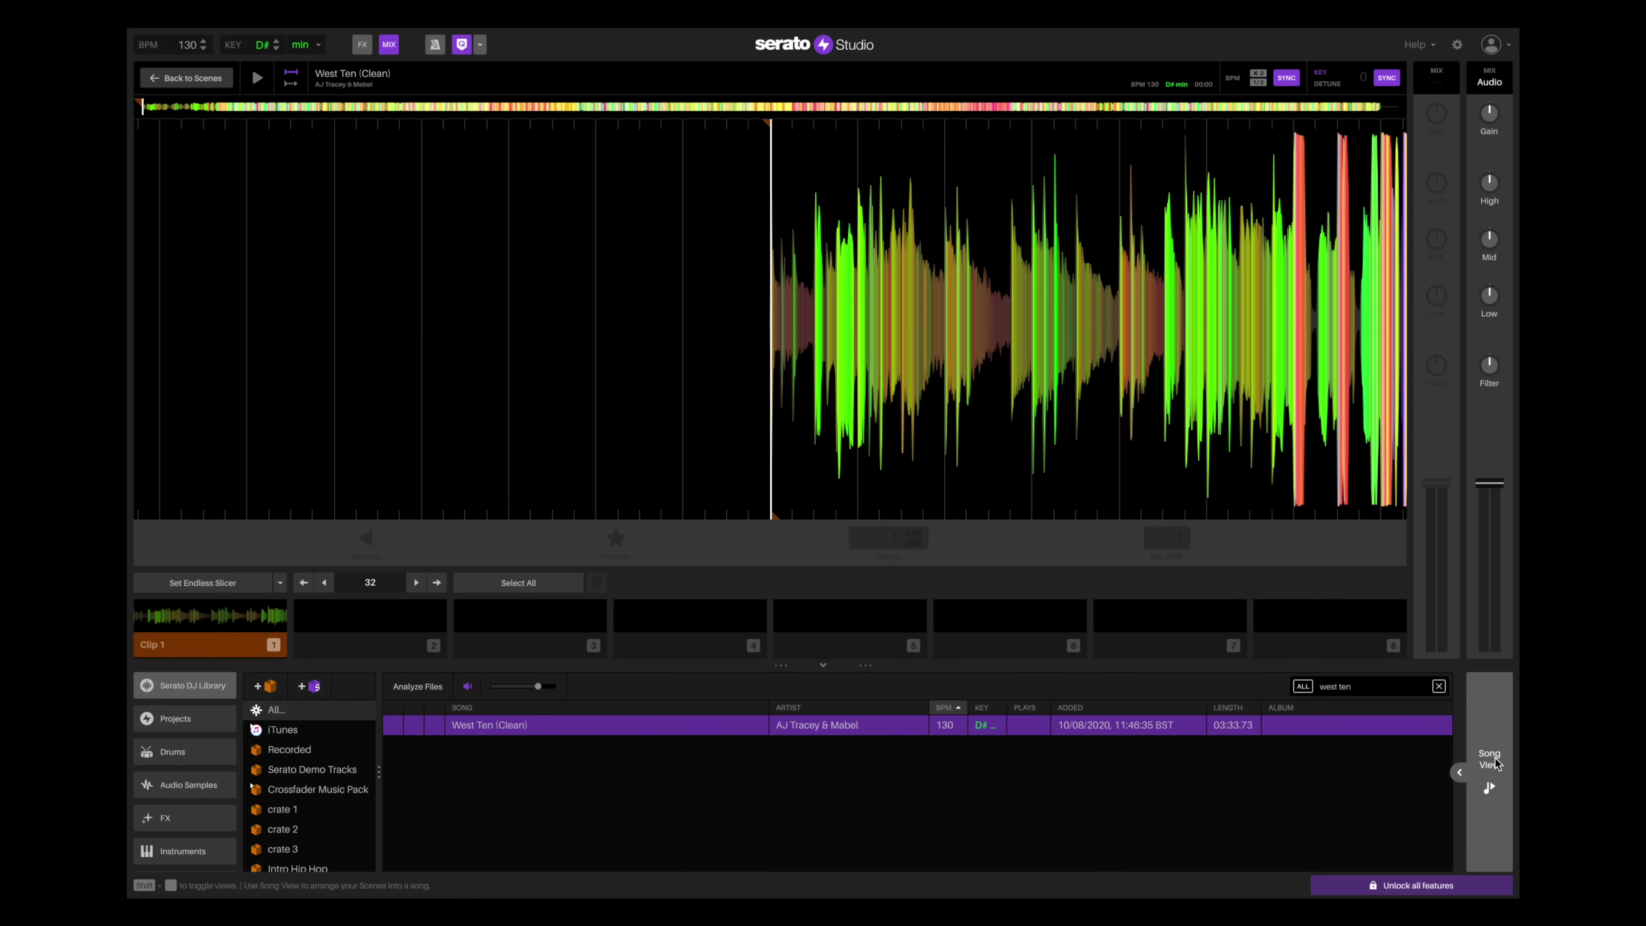
pyautogui.click(1494, 764)
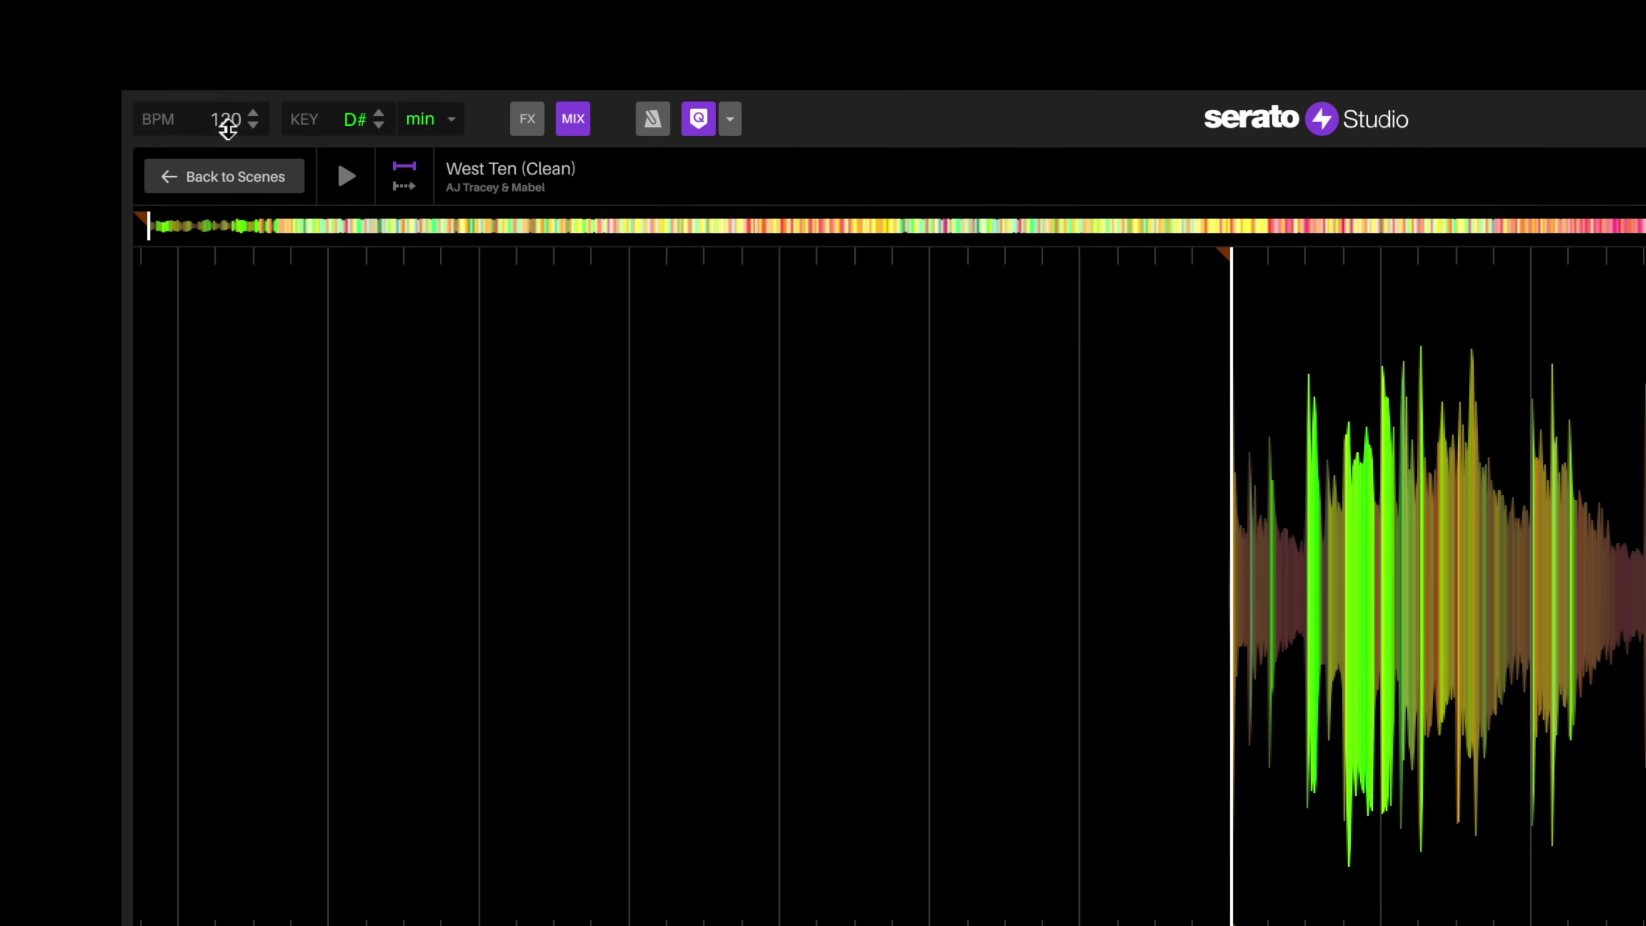
pyautogui.moveTo(227, 126); pyautogui.dragTo(183, 121)
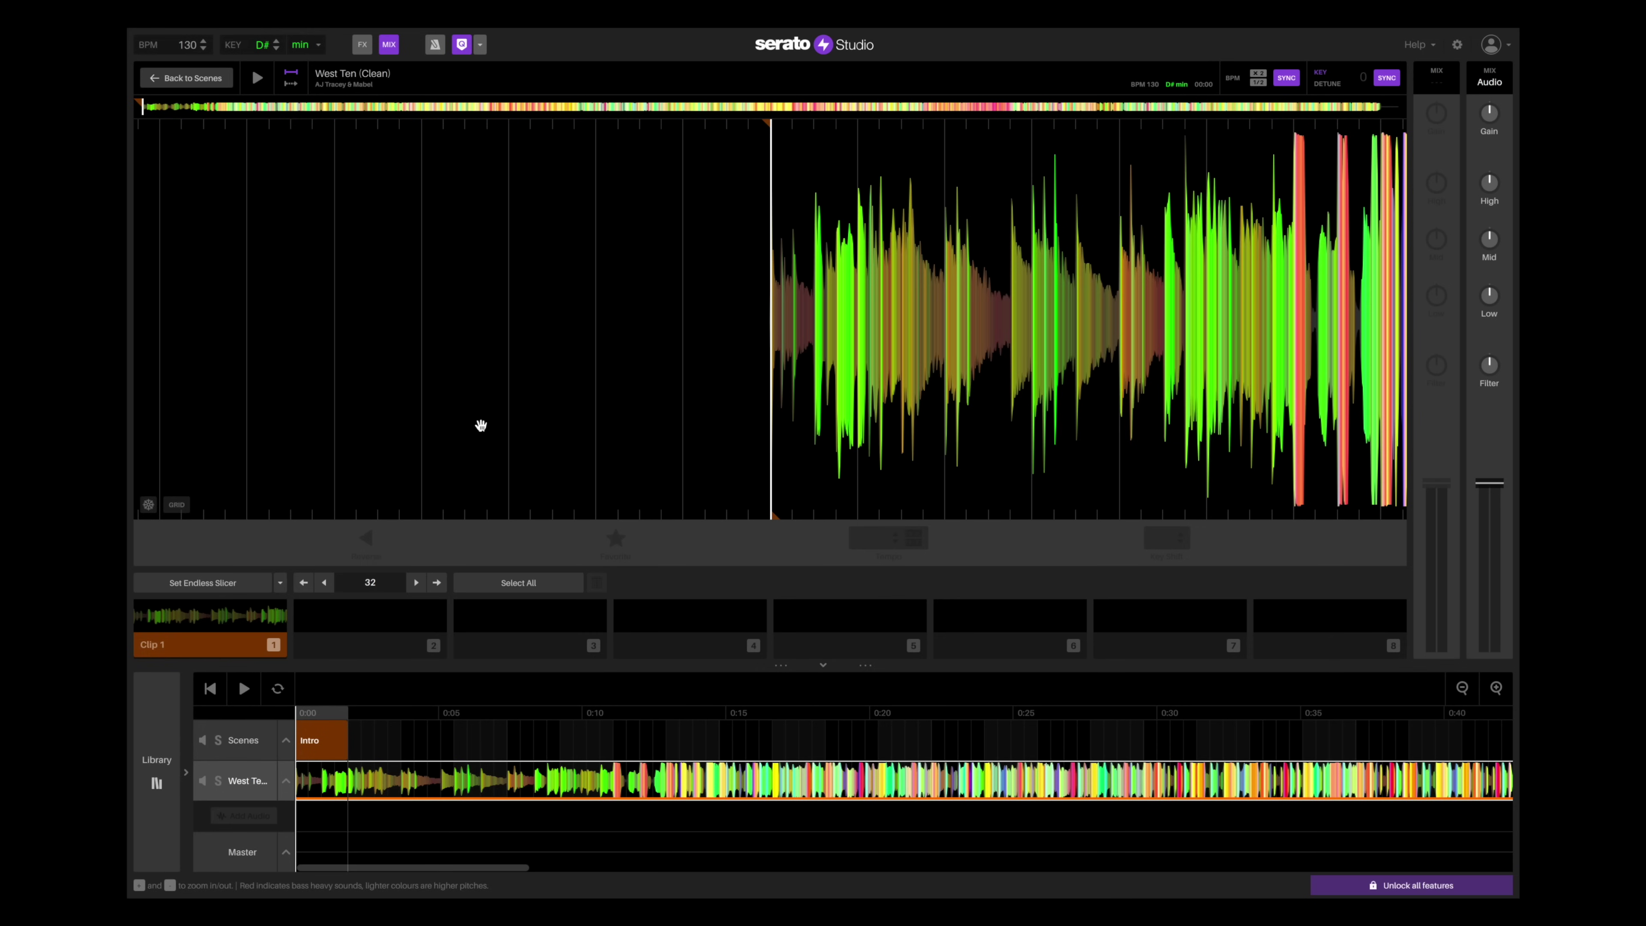
# Step: Play the song from the beginning, restart it, and stop playback at the start of the timeline
pyautogui.click(243, 689)
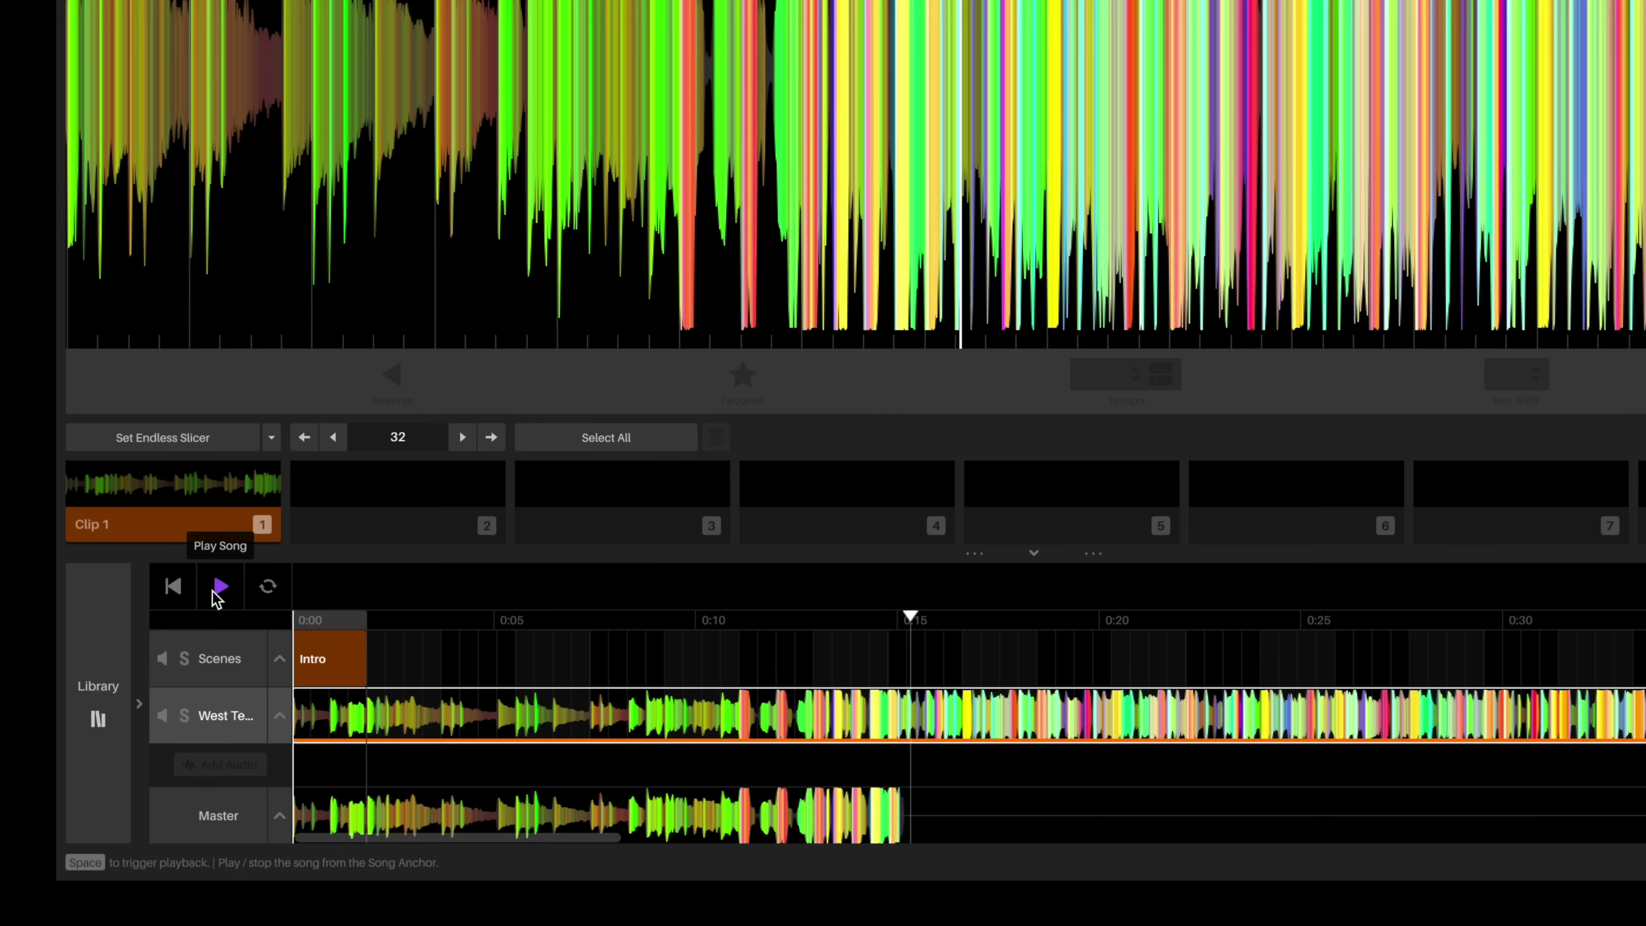
pyautogui.click(219, 587)
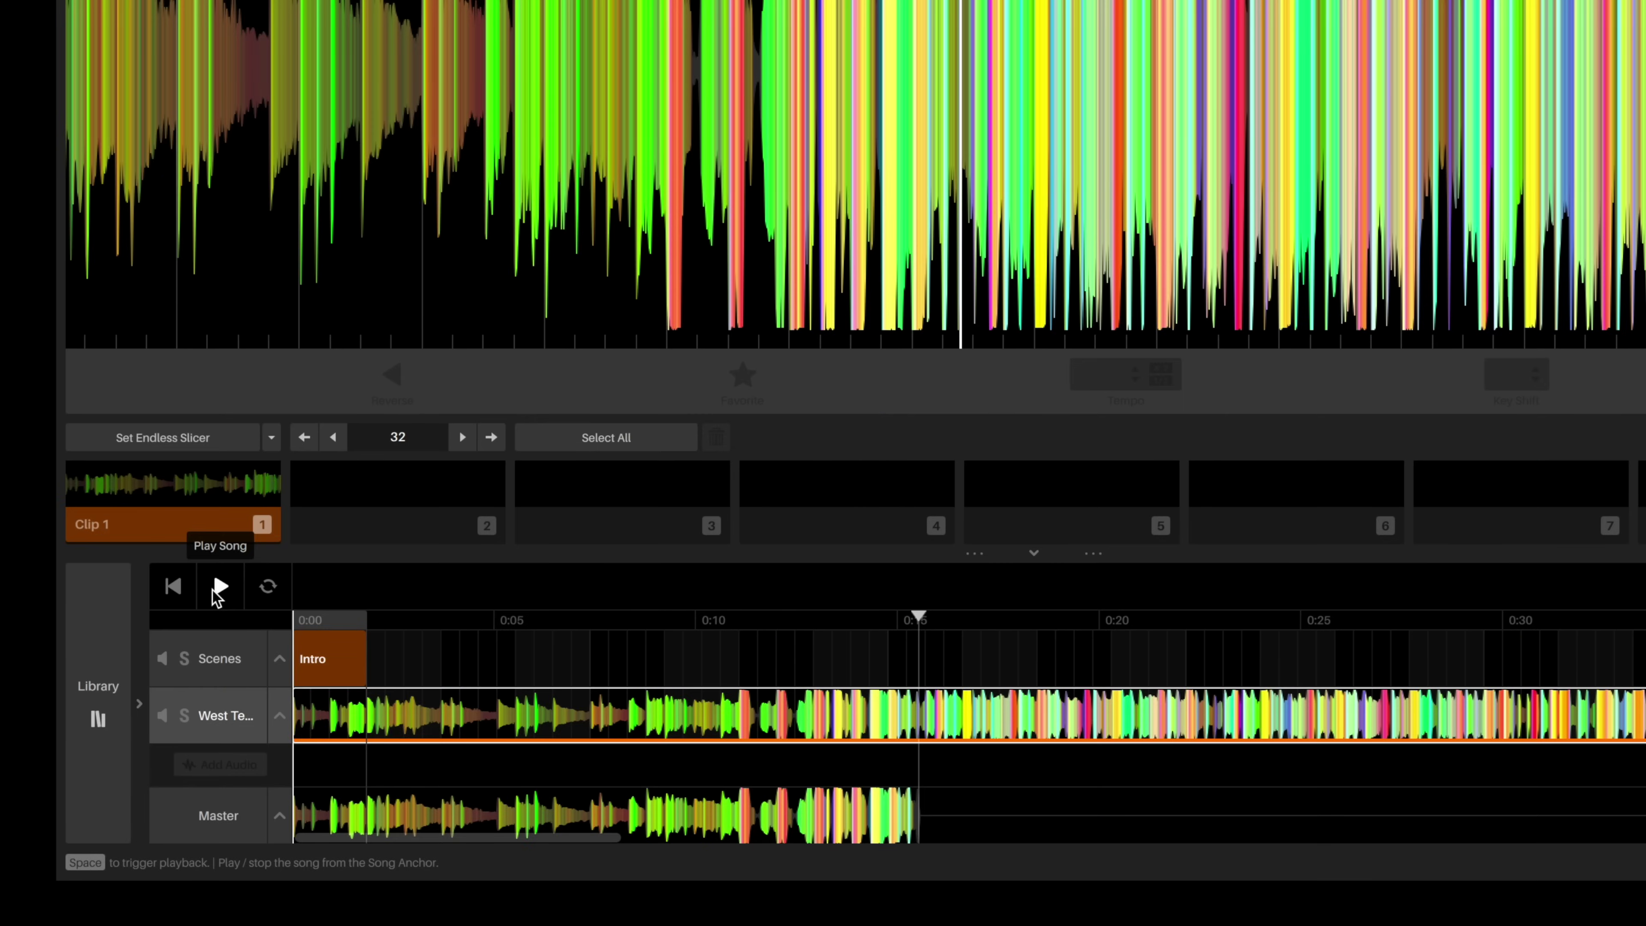
pyautogui.click(170, 589)
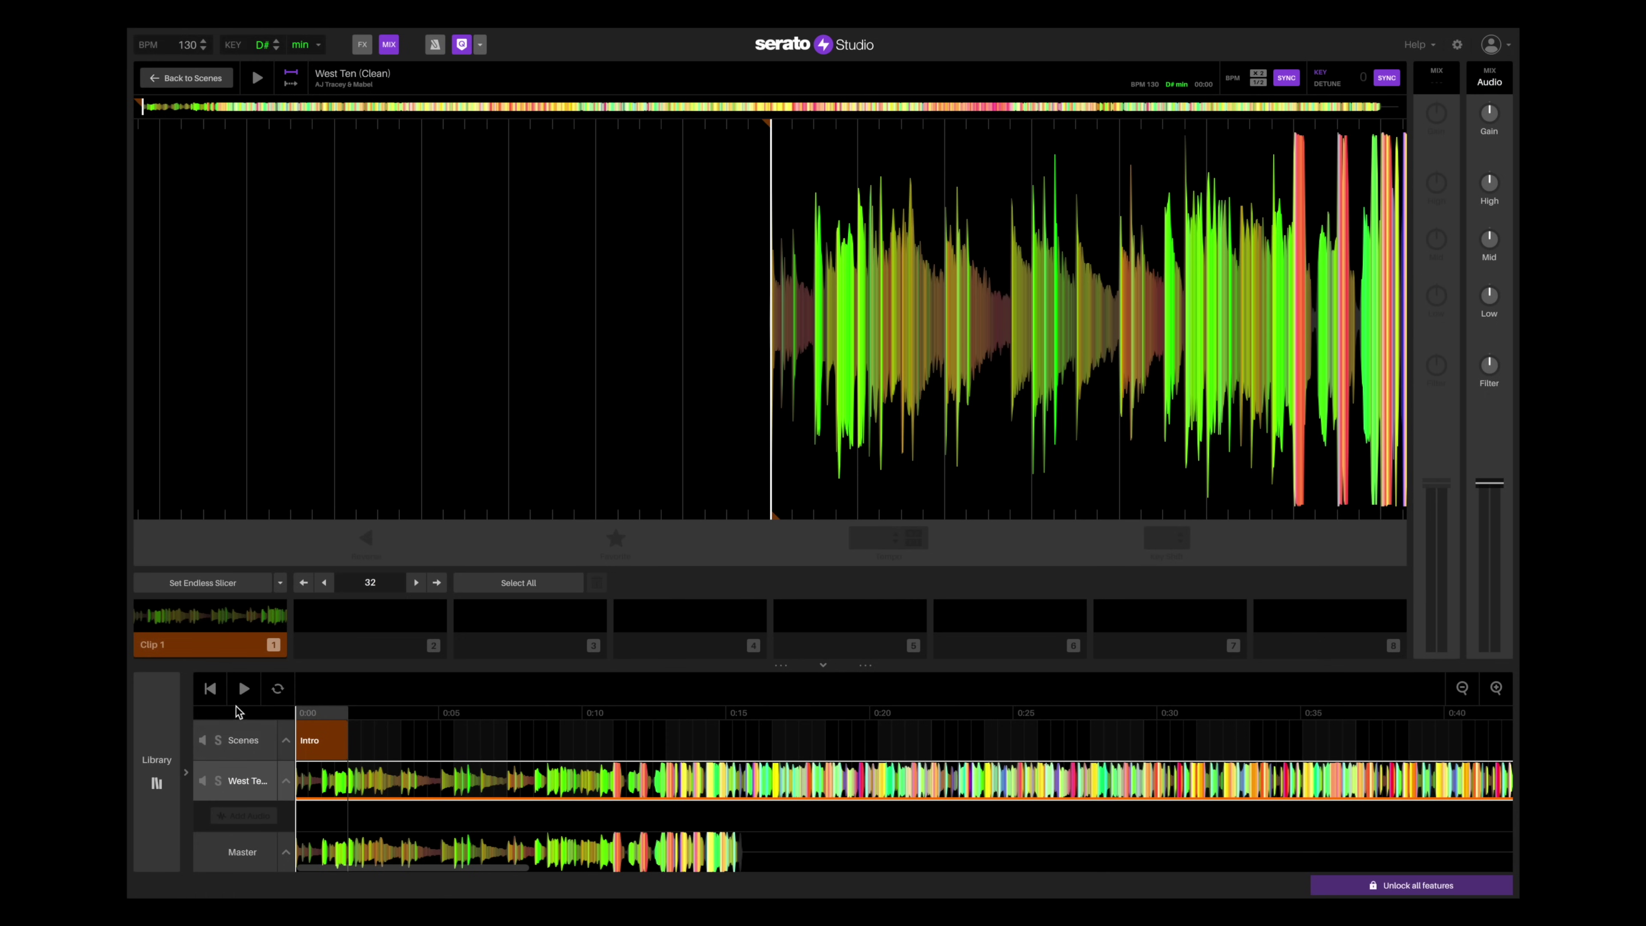
pyautogui.click(243, 691)
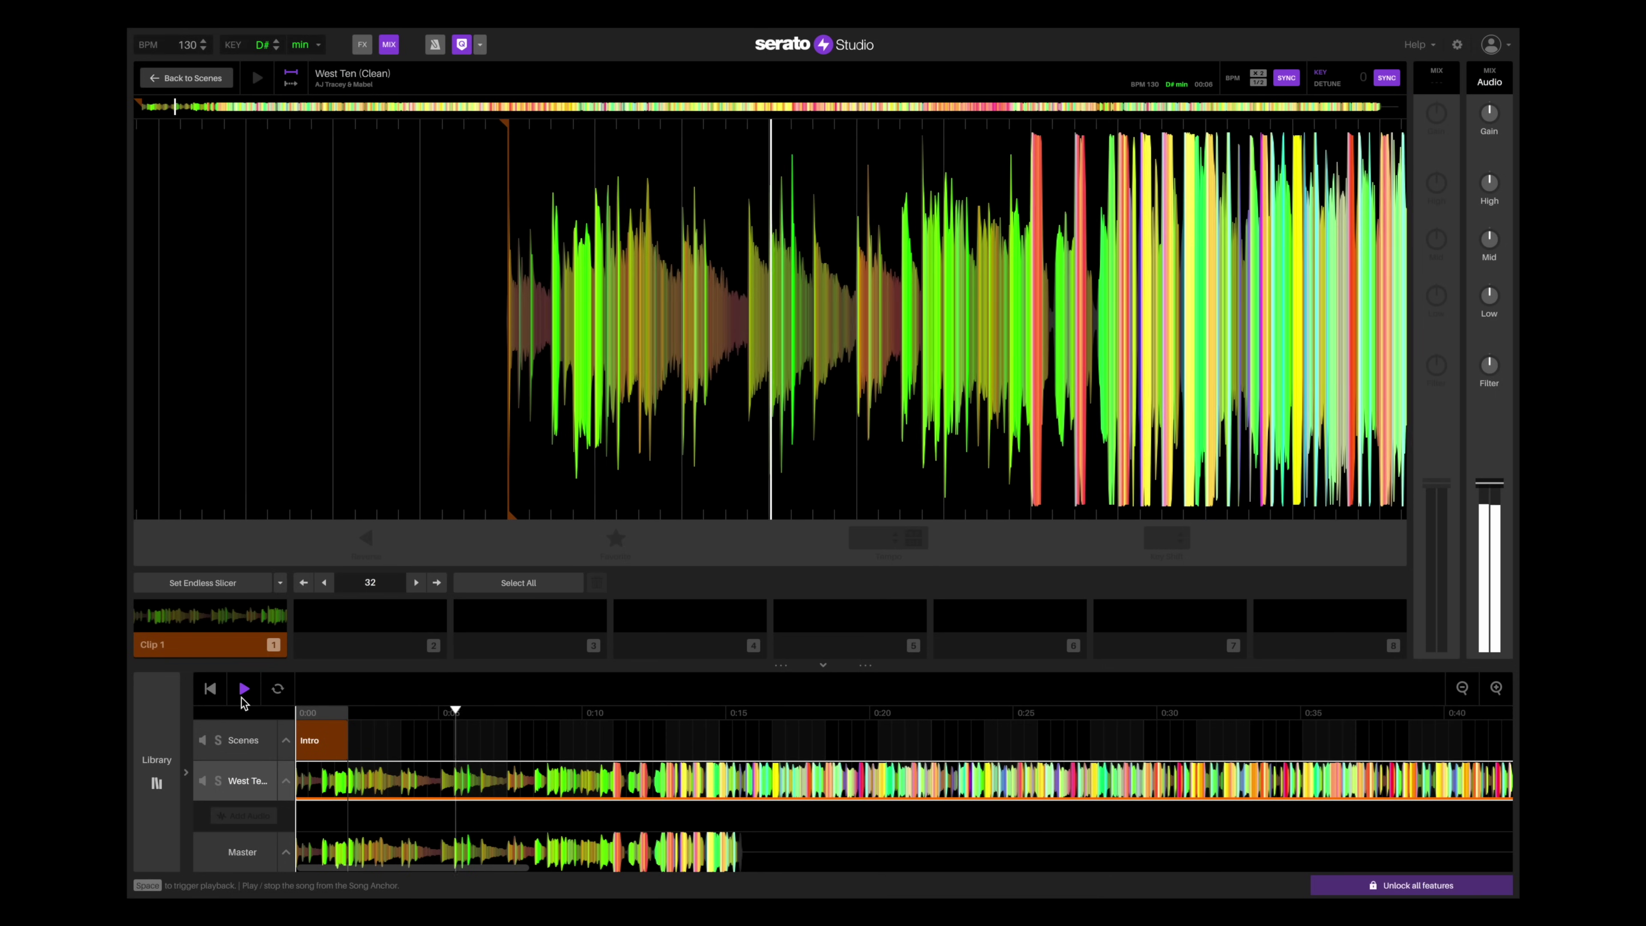
pyautogui.click(207, 690)
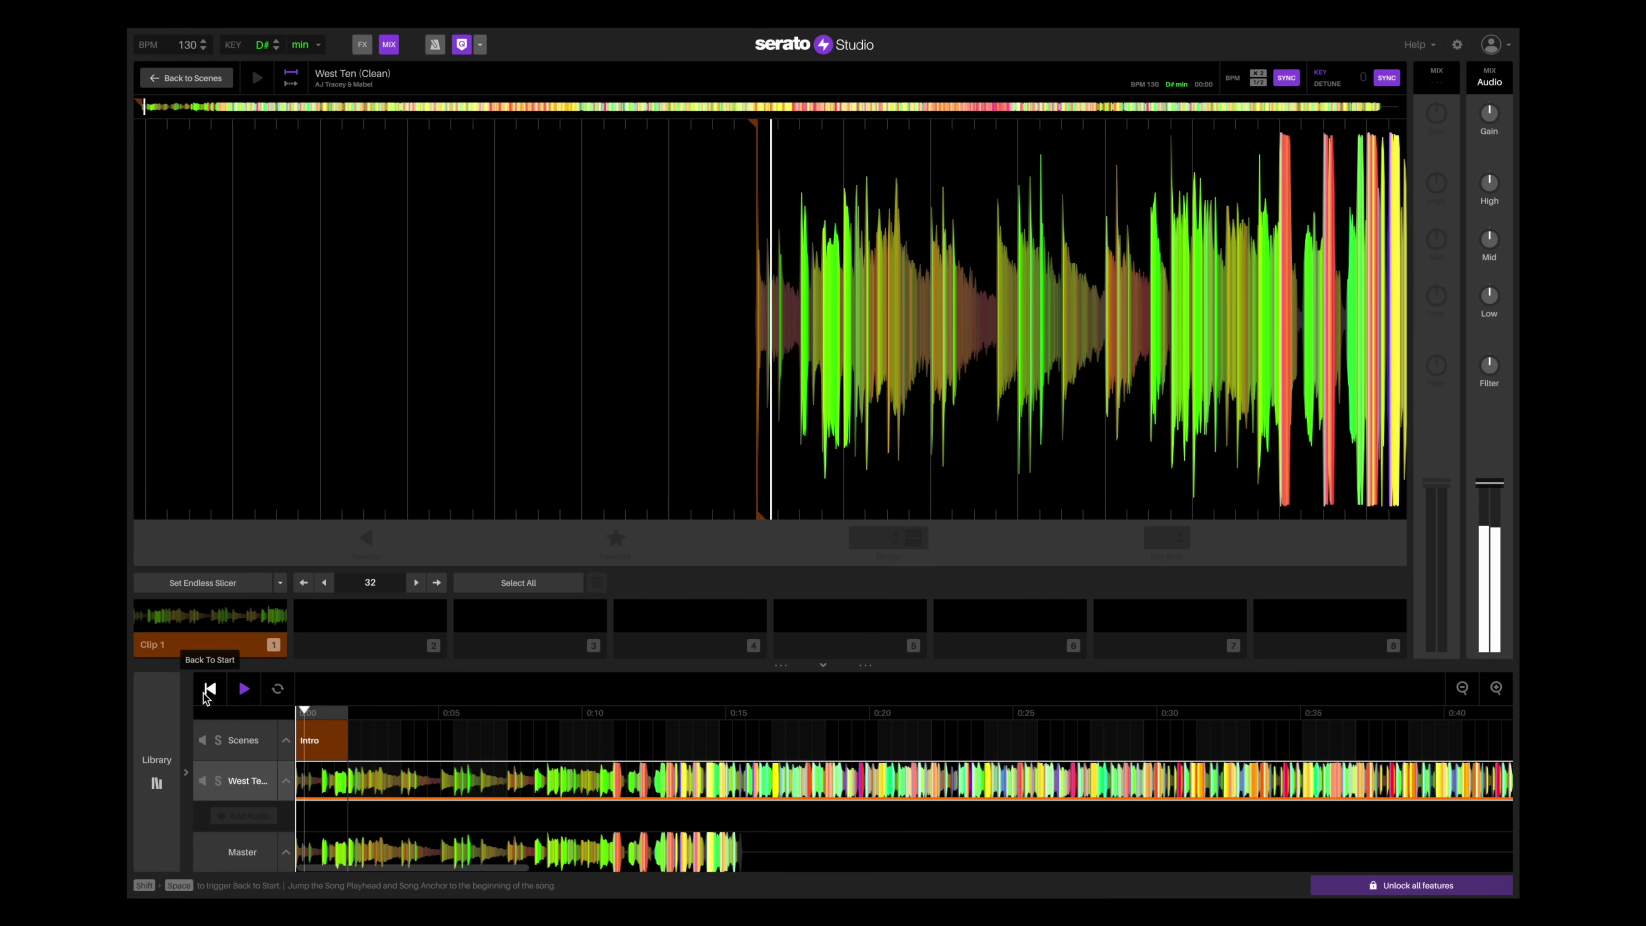
pyautogui.press('space')
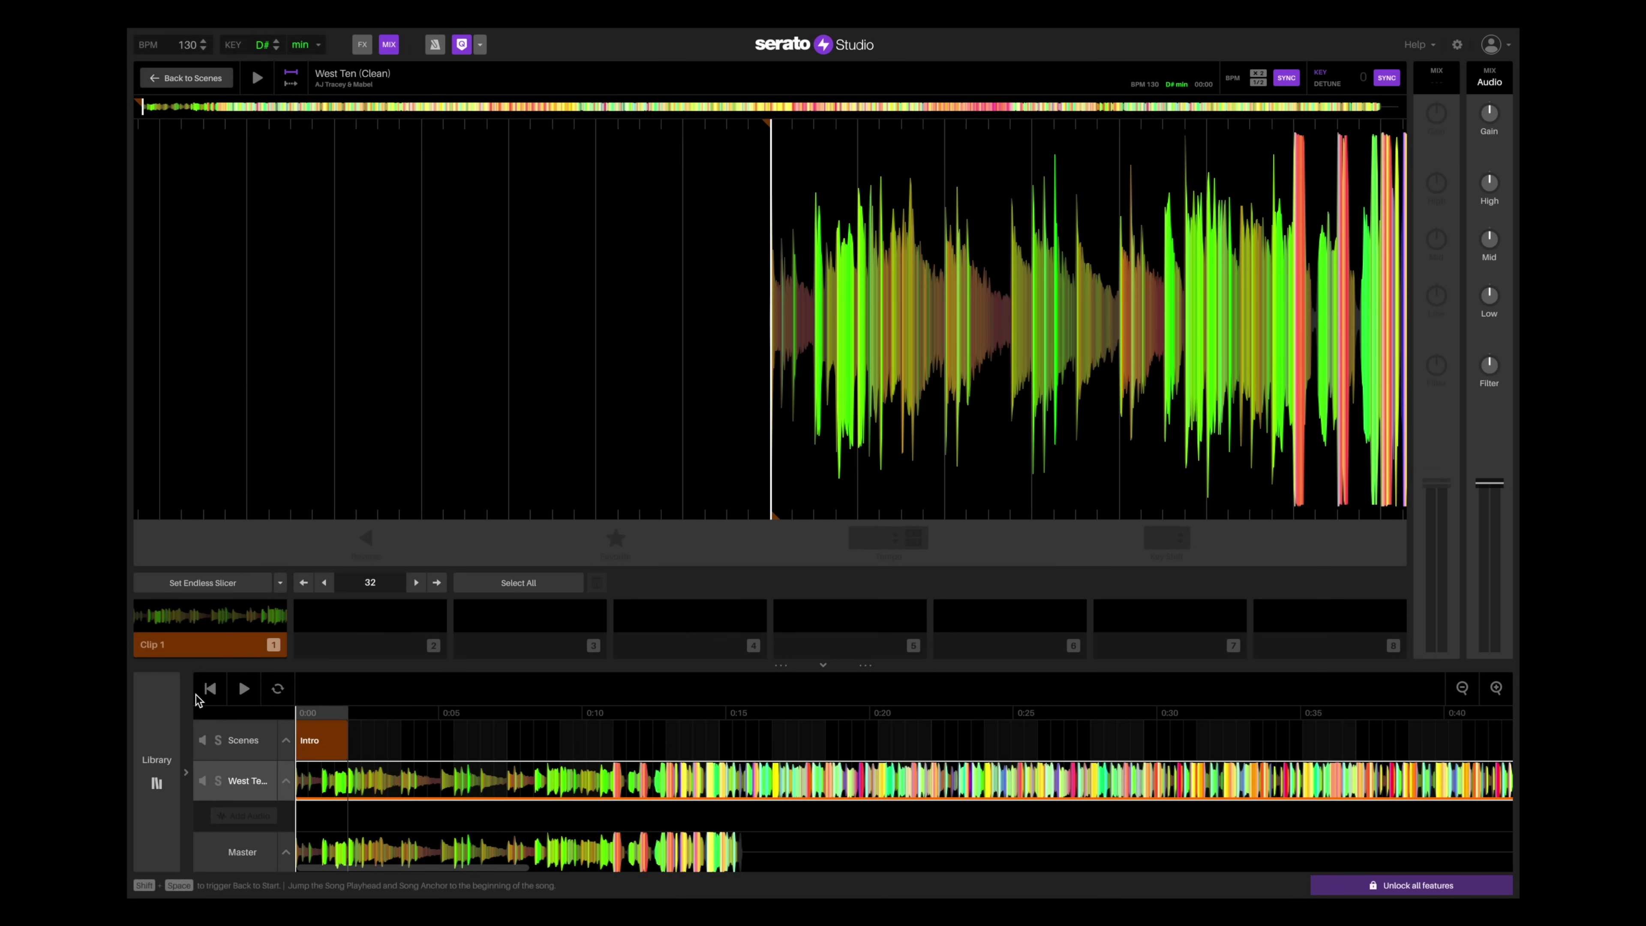
# Step: Change the cue-setting mode to Serato DJ and apply the track's Serato DJ cues to the pads
pyautogui.moveTo(962, 268); pyautogui.dragTo(783, 268)
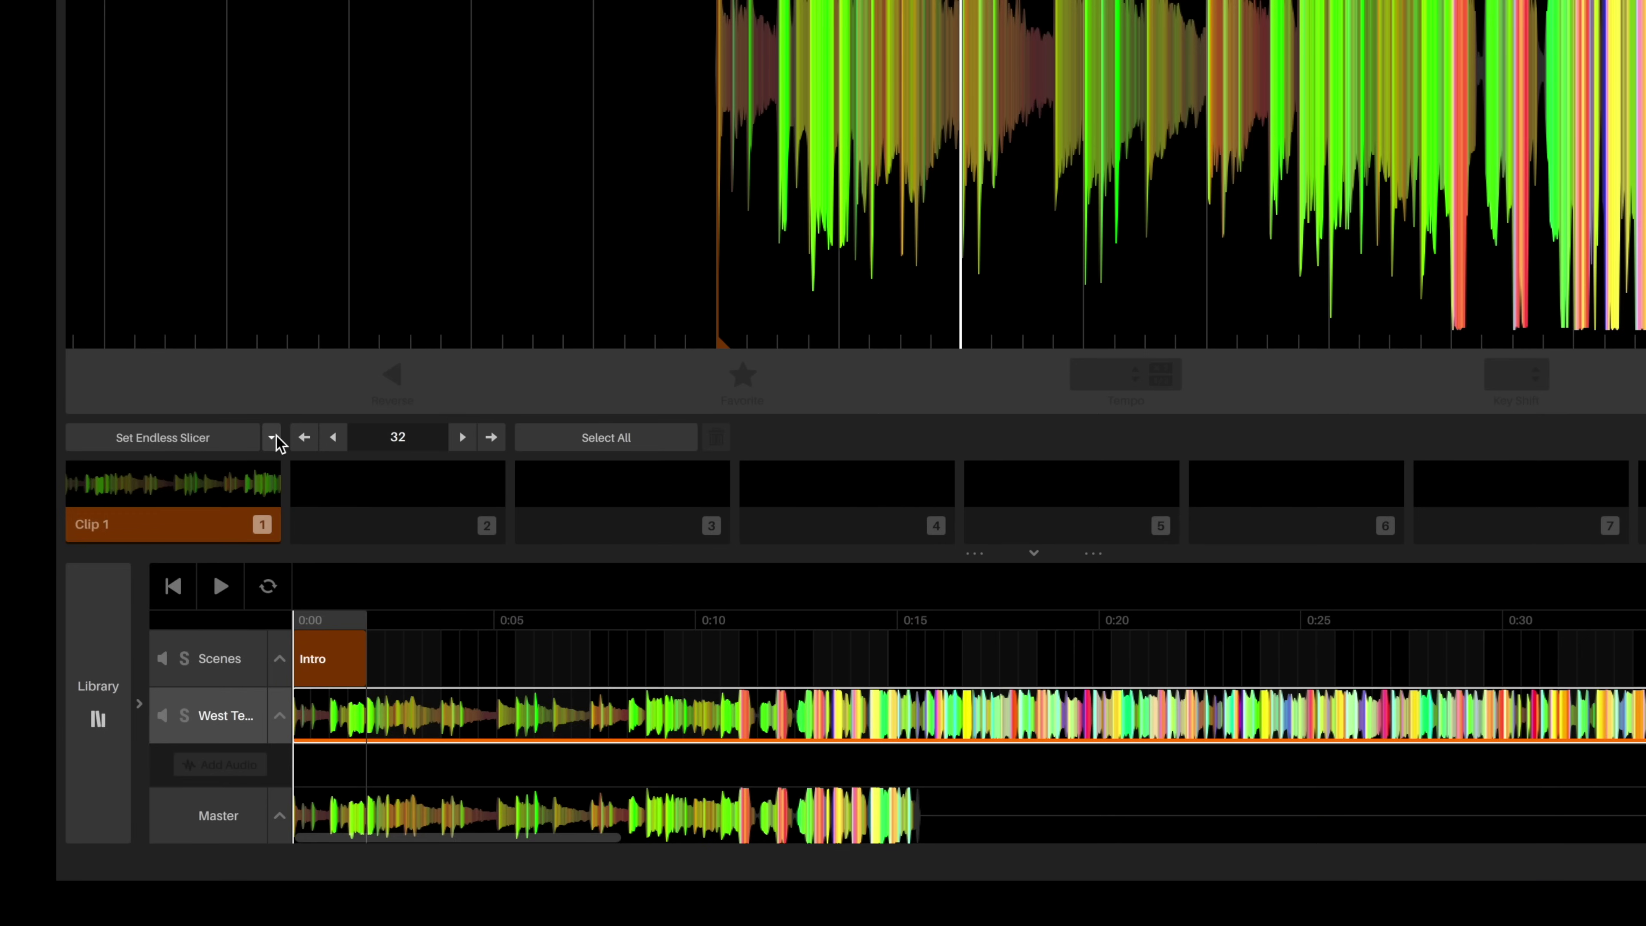
pyautogui.click(273, 437)
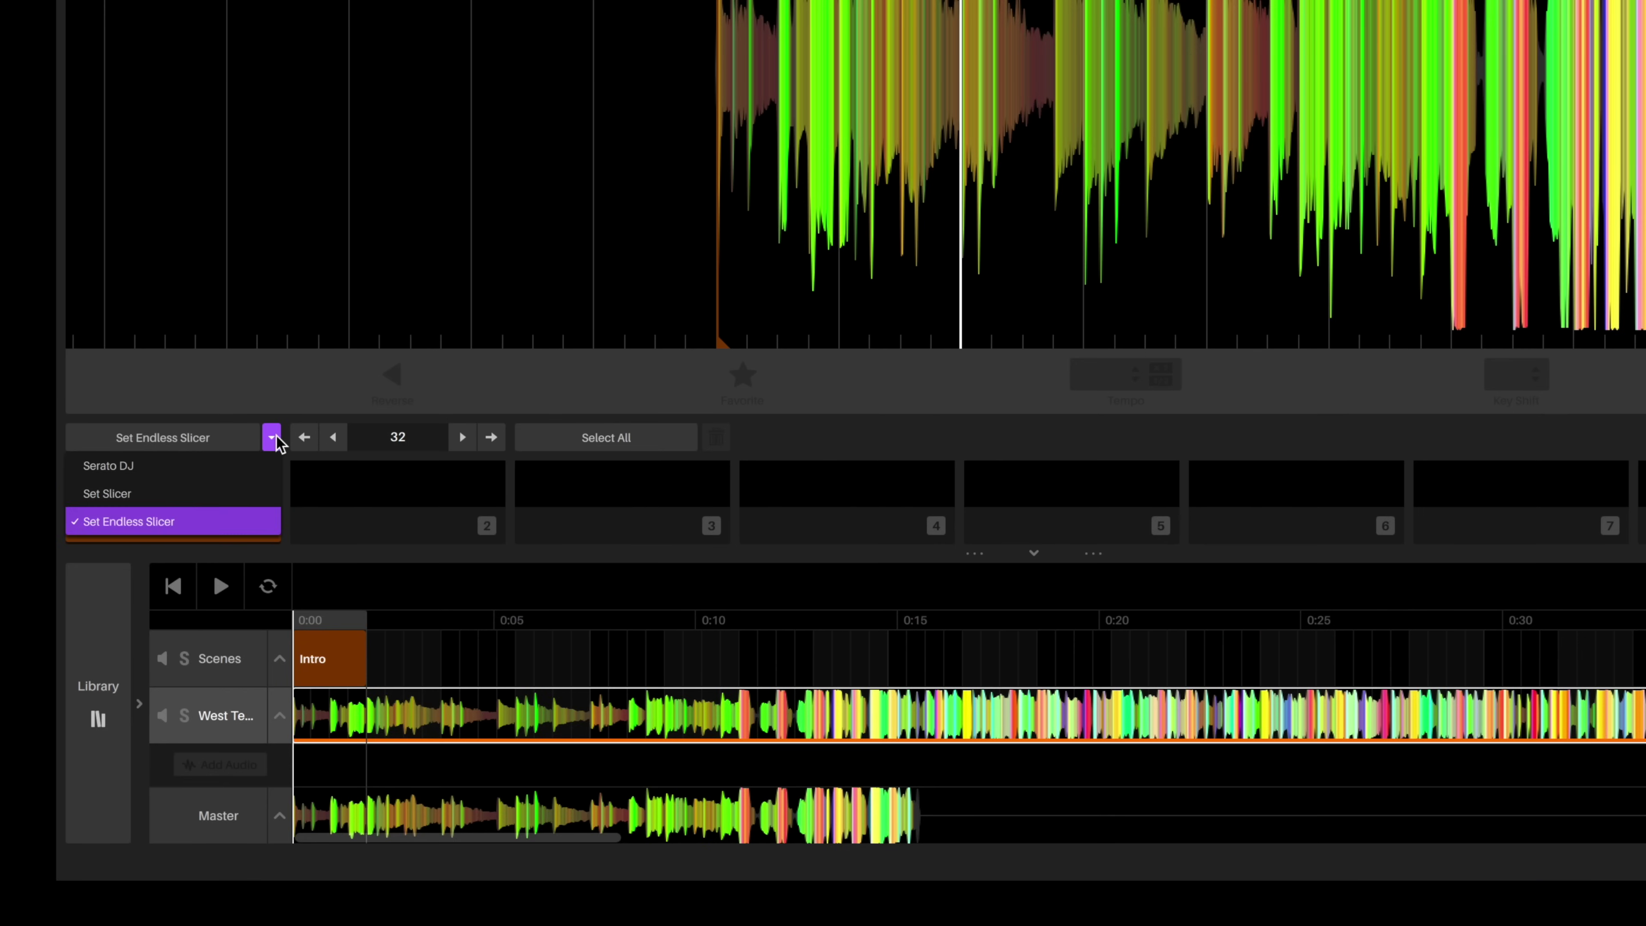
pyautogui.click(218, 467)
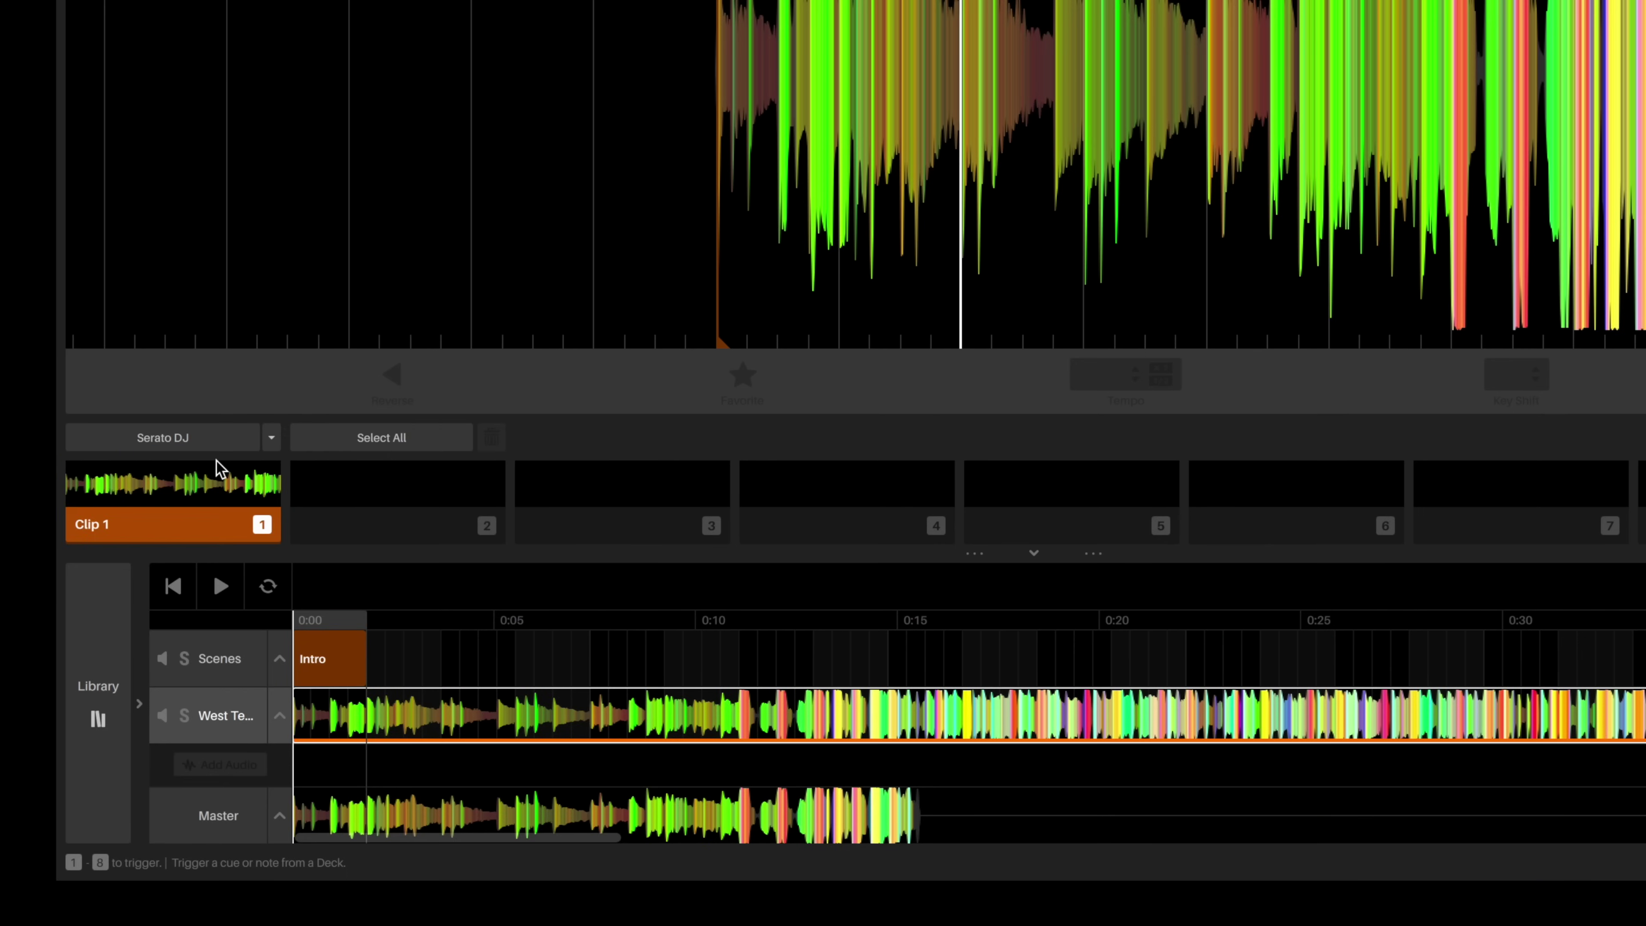
pyautogui.click(205, 448)
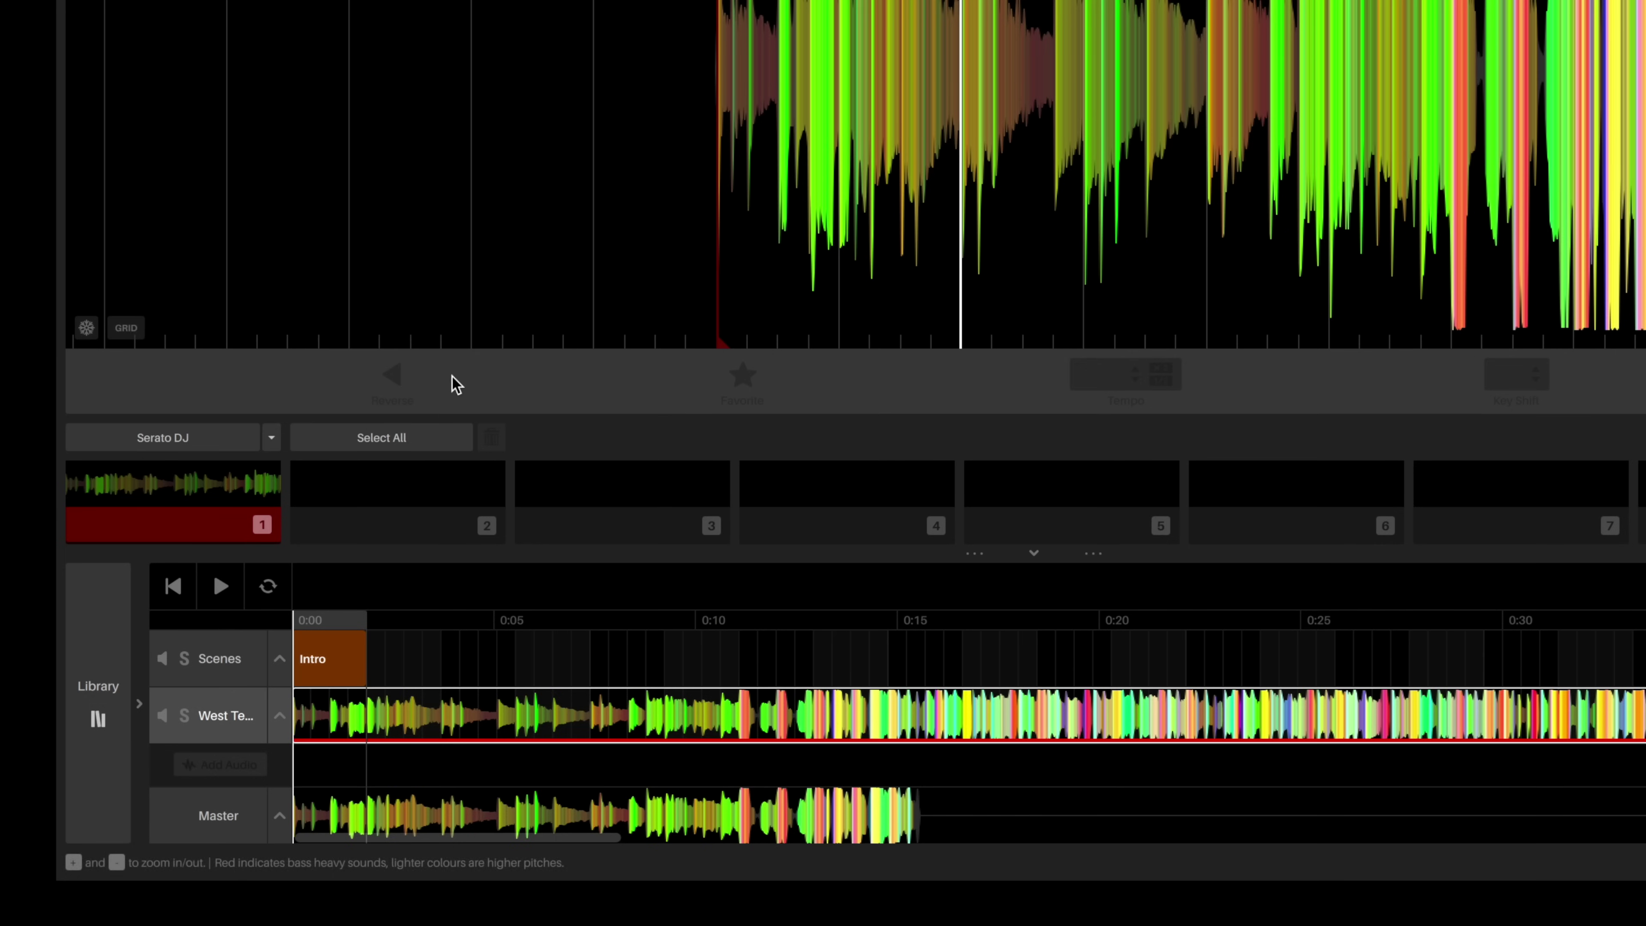
# Step: Slice the track from its beginning into eight evenly spaced clips using Set Endless Slicer with a spacing of 32
pyautogui.click(271, 439)
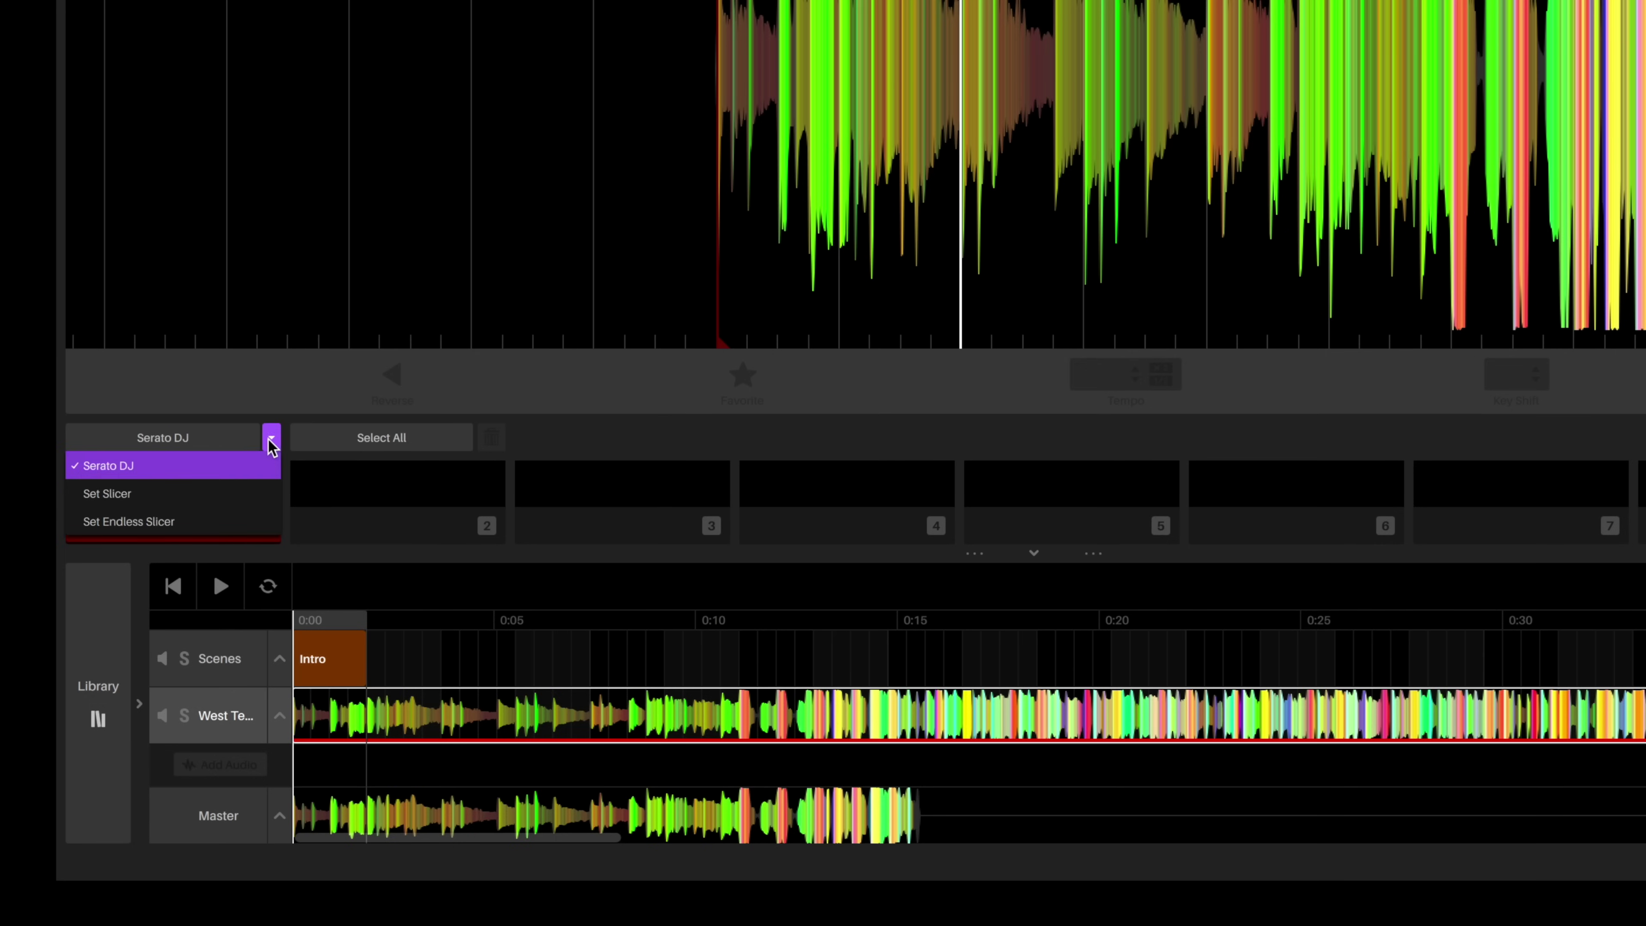
pyautogui.click(190, 523)
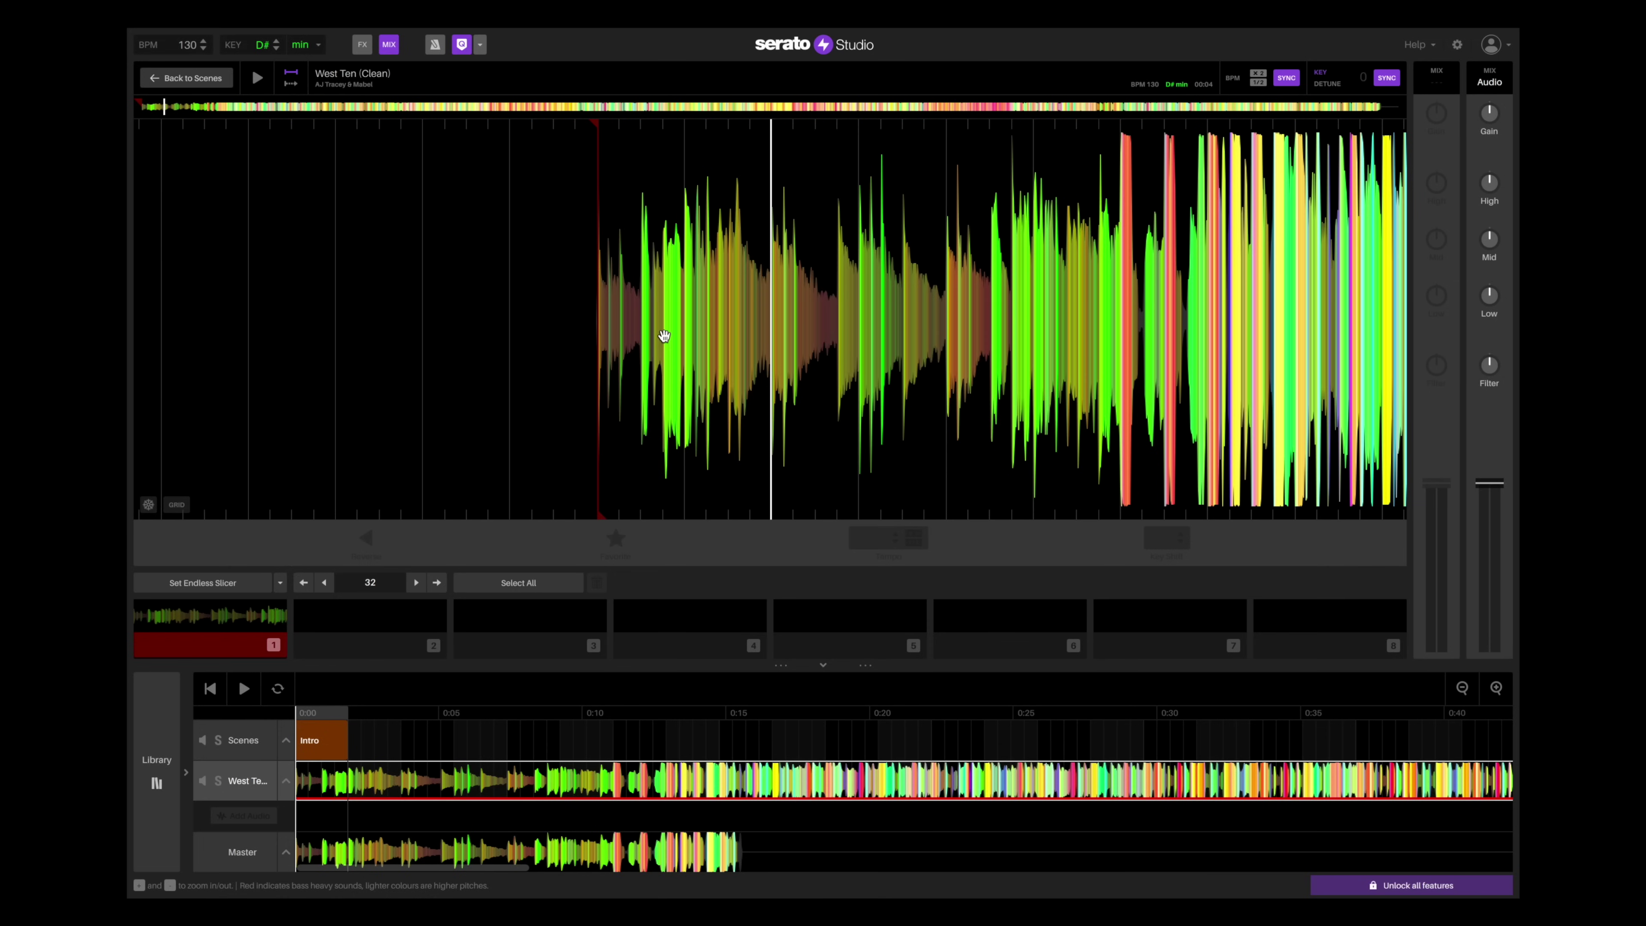
pyautogui.moveTo(664, 338); pyautogui.dragTo(836, 307)
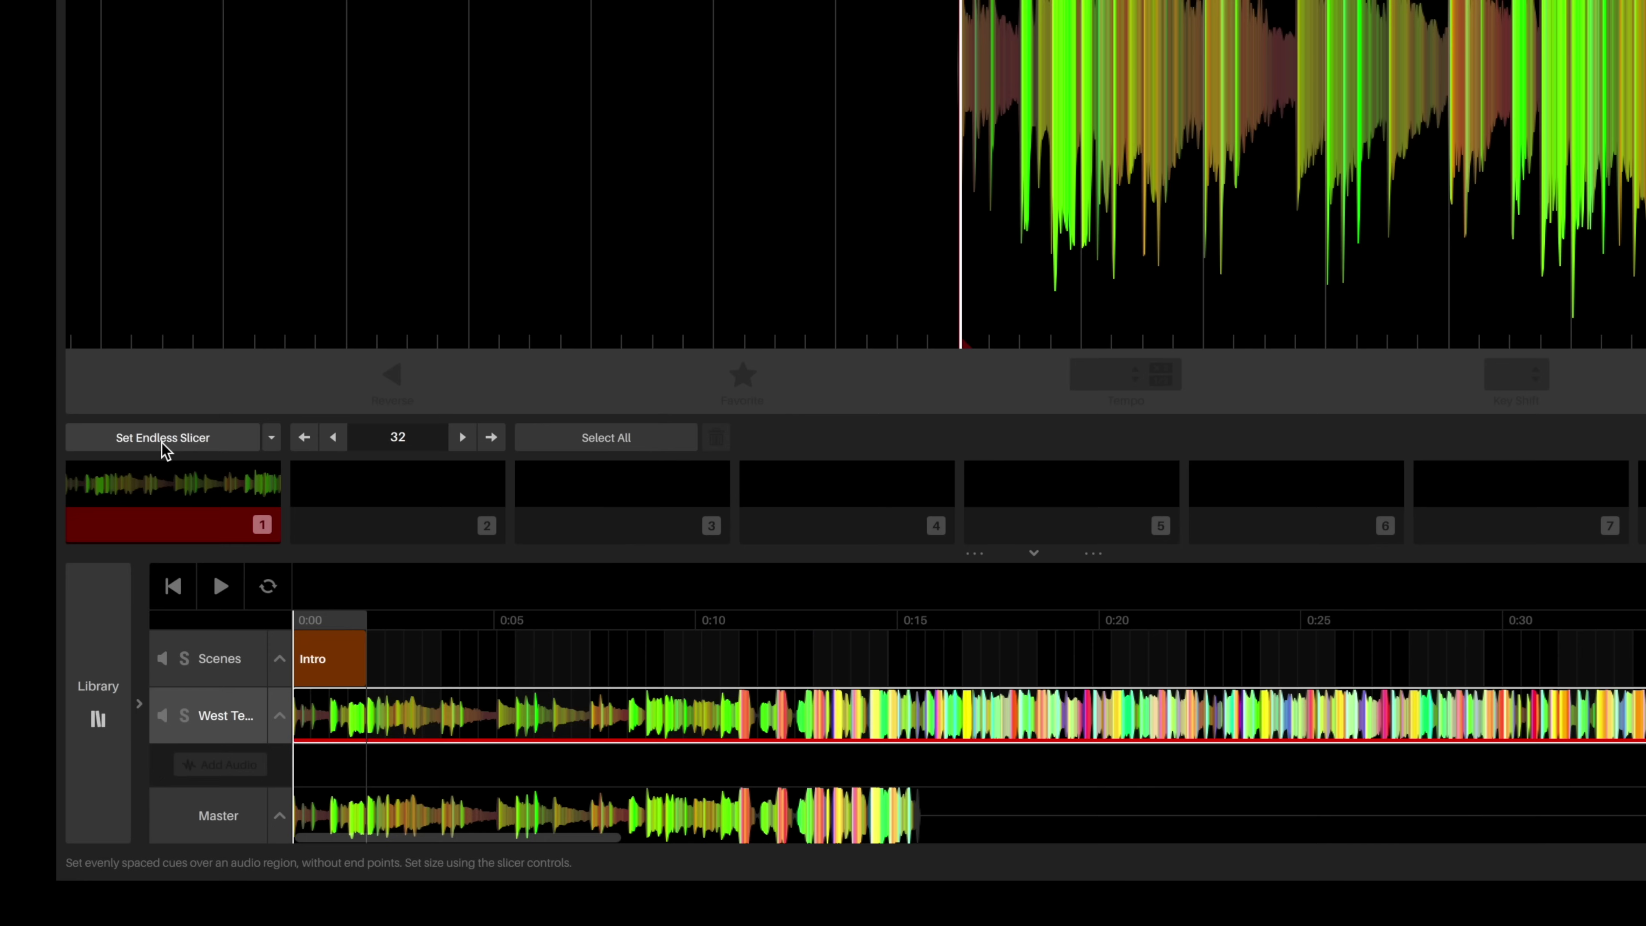
pyautogui.click(162, 443)
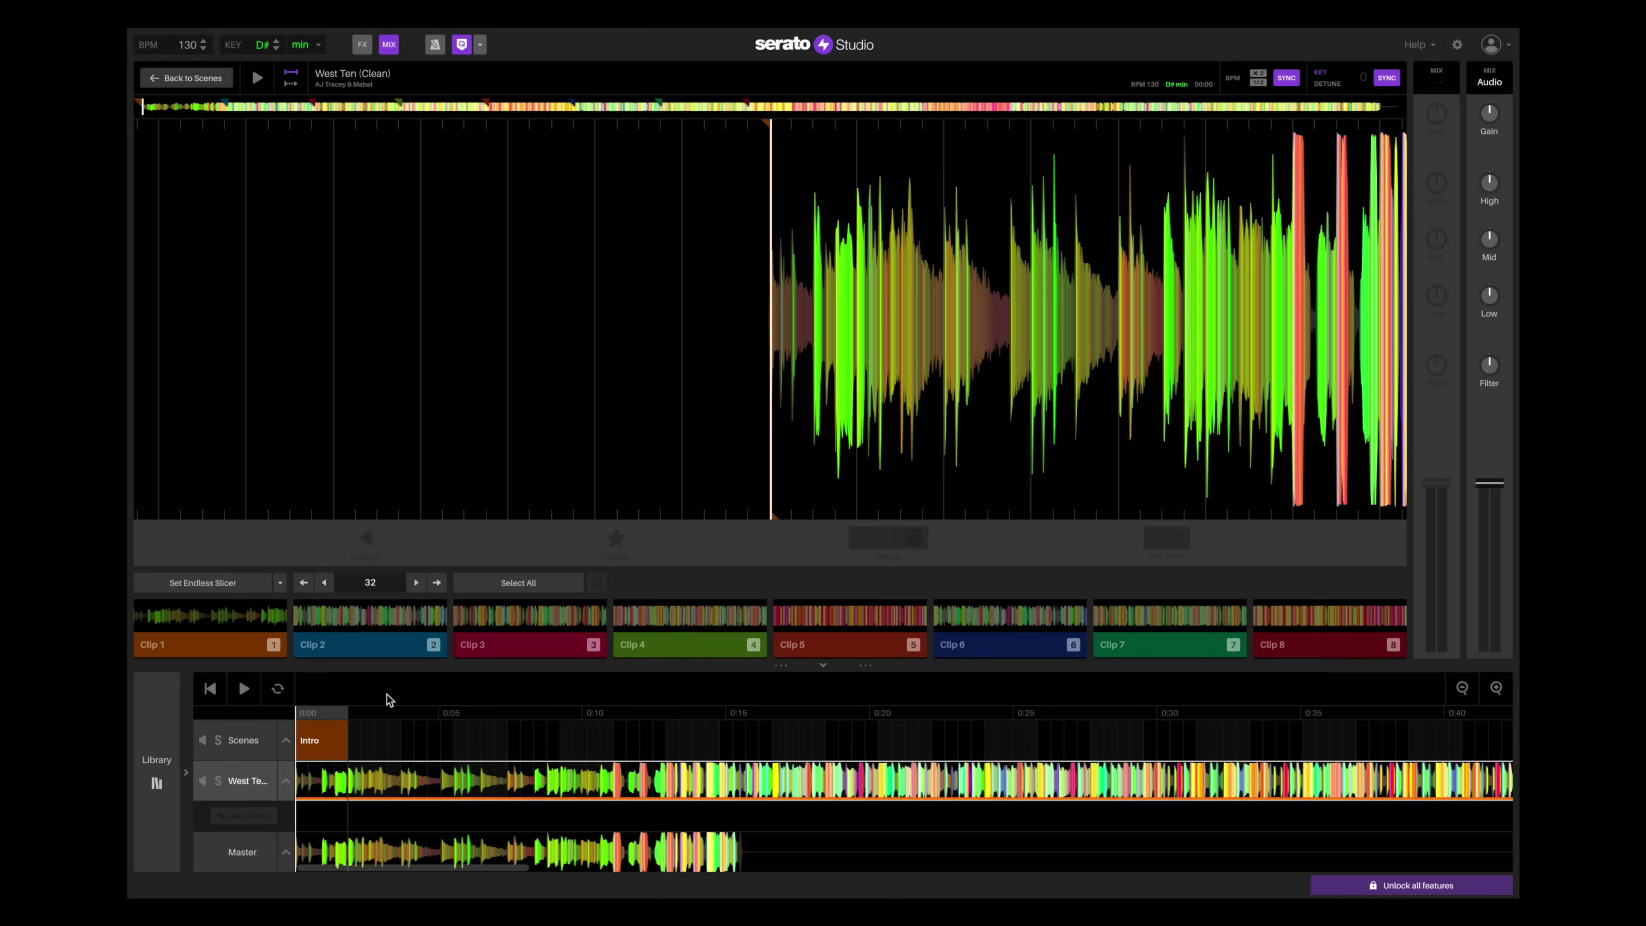
# Step: Audition Clips 1 through 4 in order on their pads
pyautogui.click(205, 647)
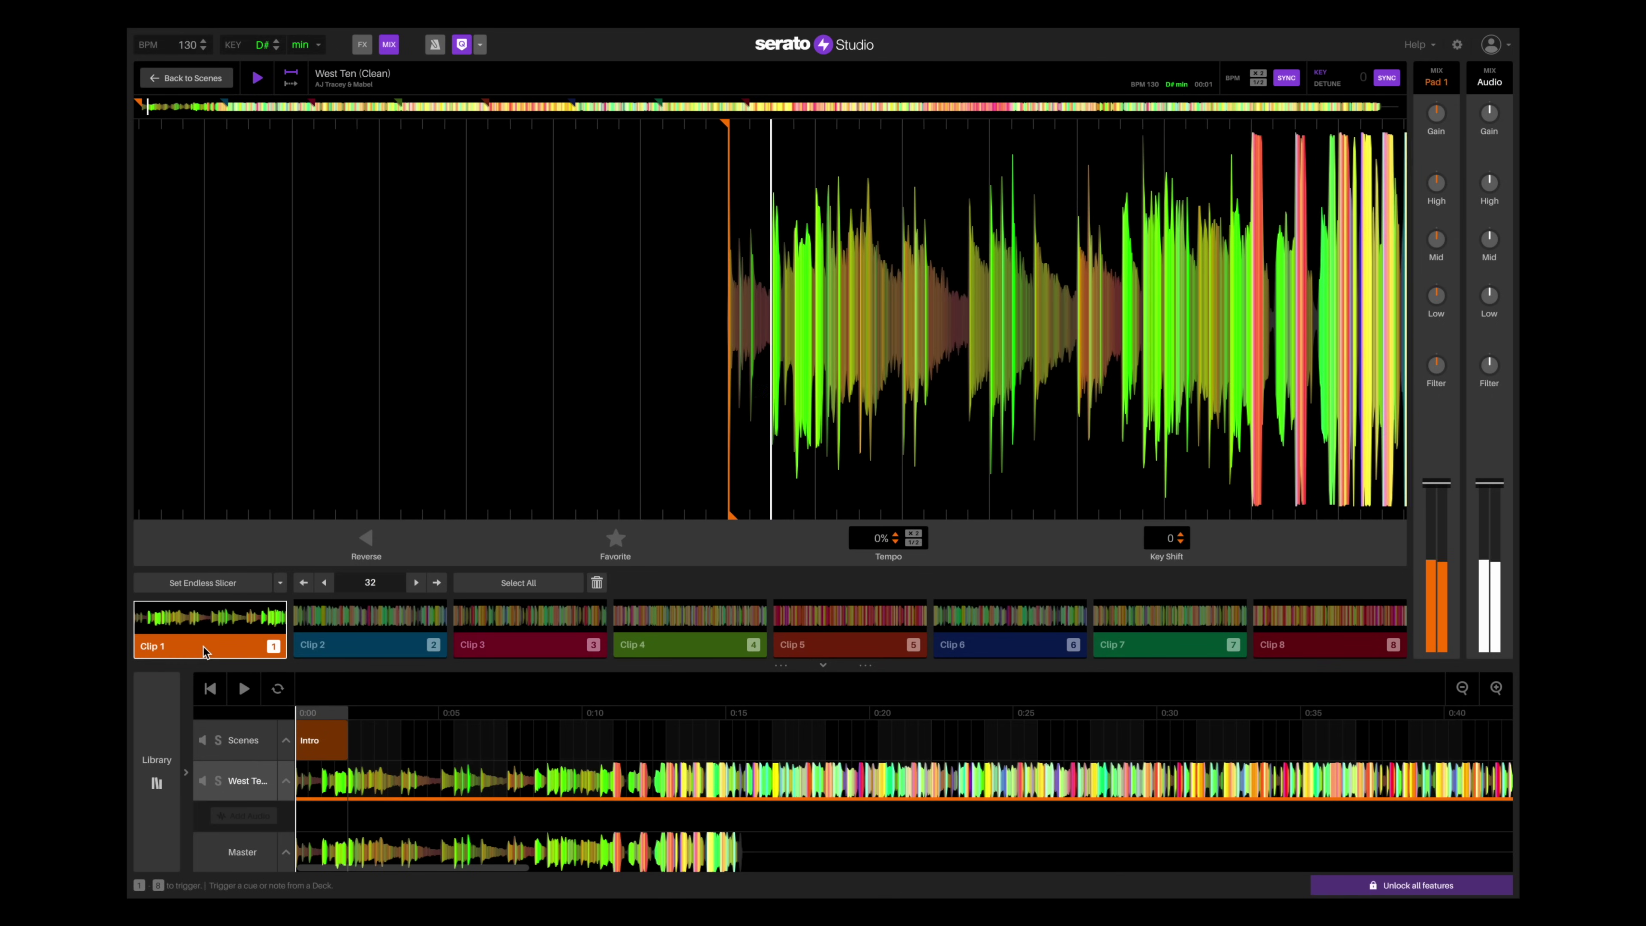
pyautogui.click(364, 647)
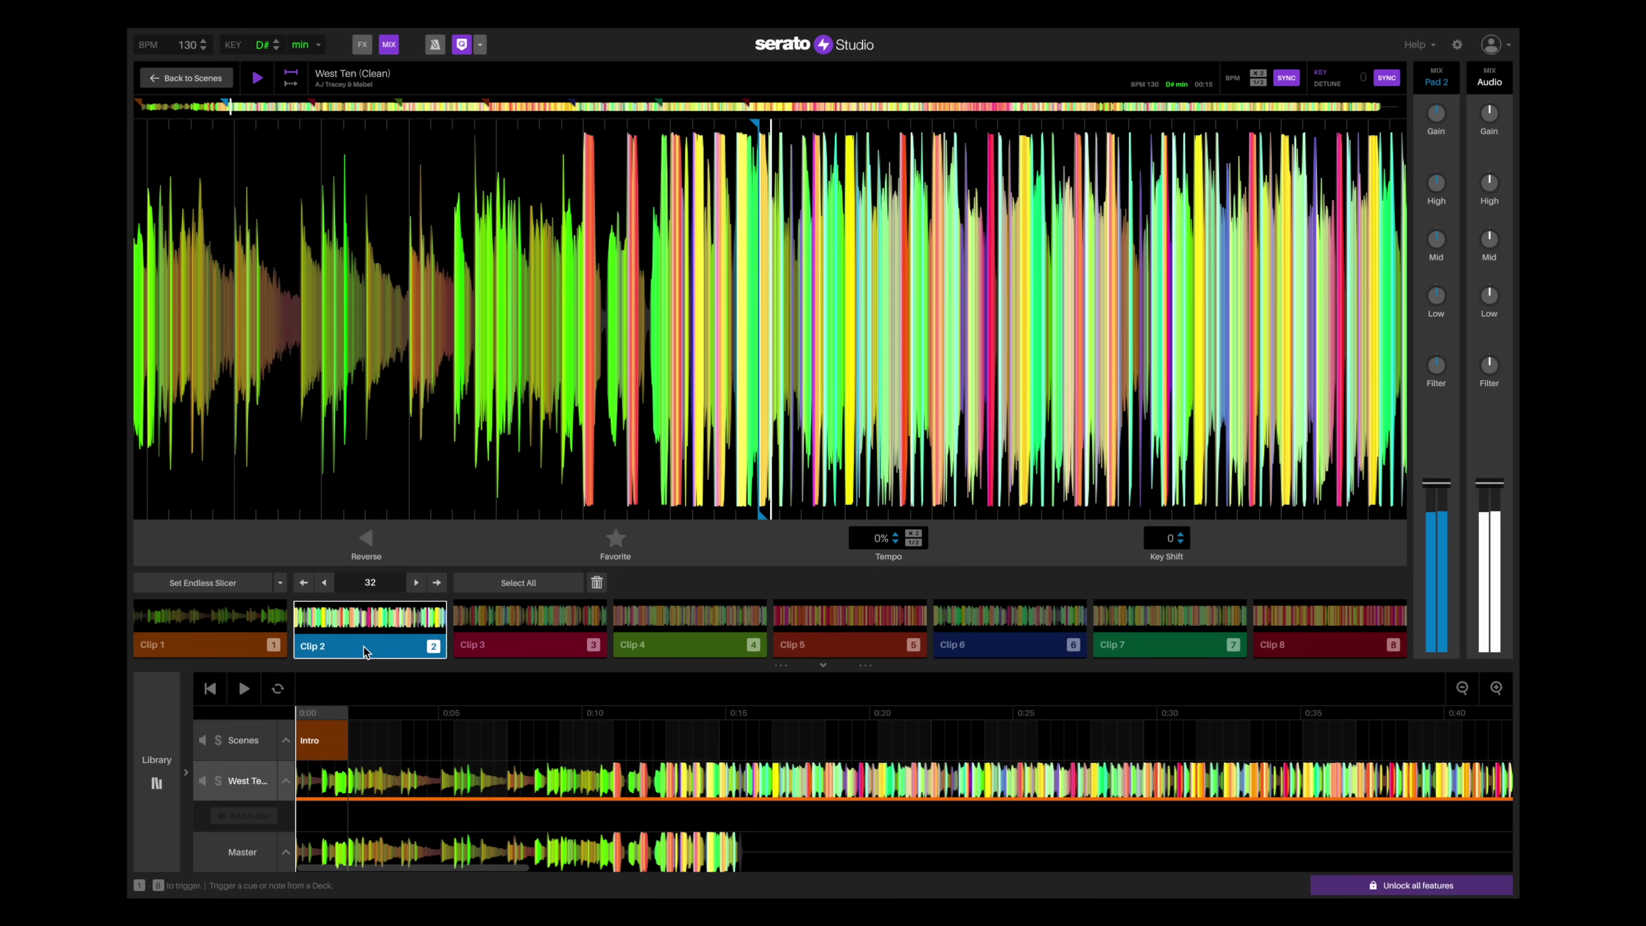
pyautogui.click(546, 650)
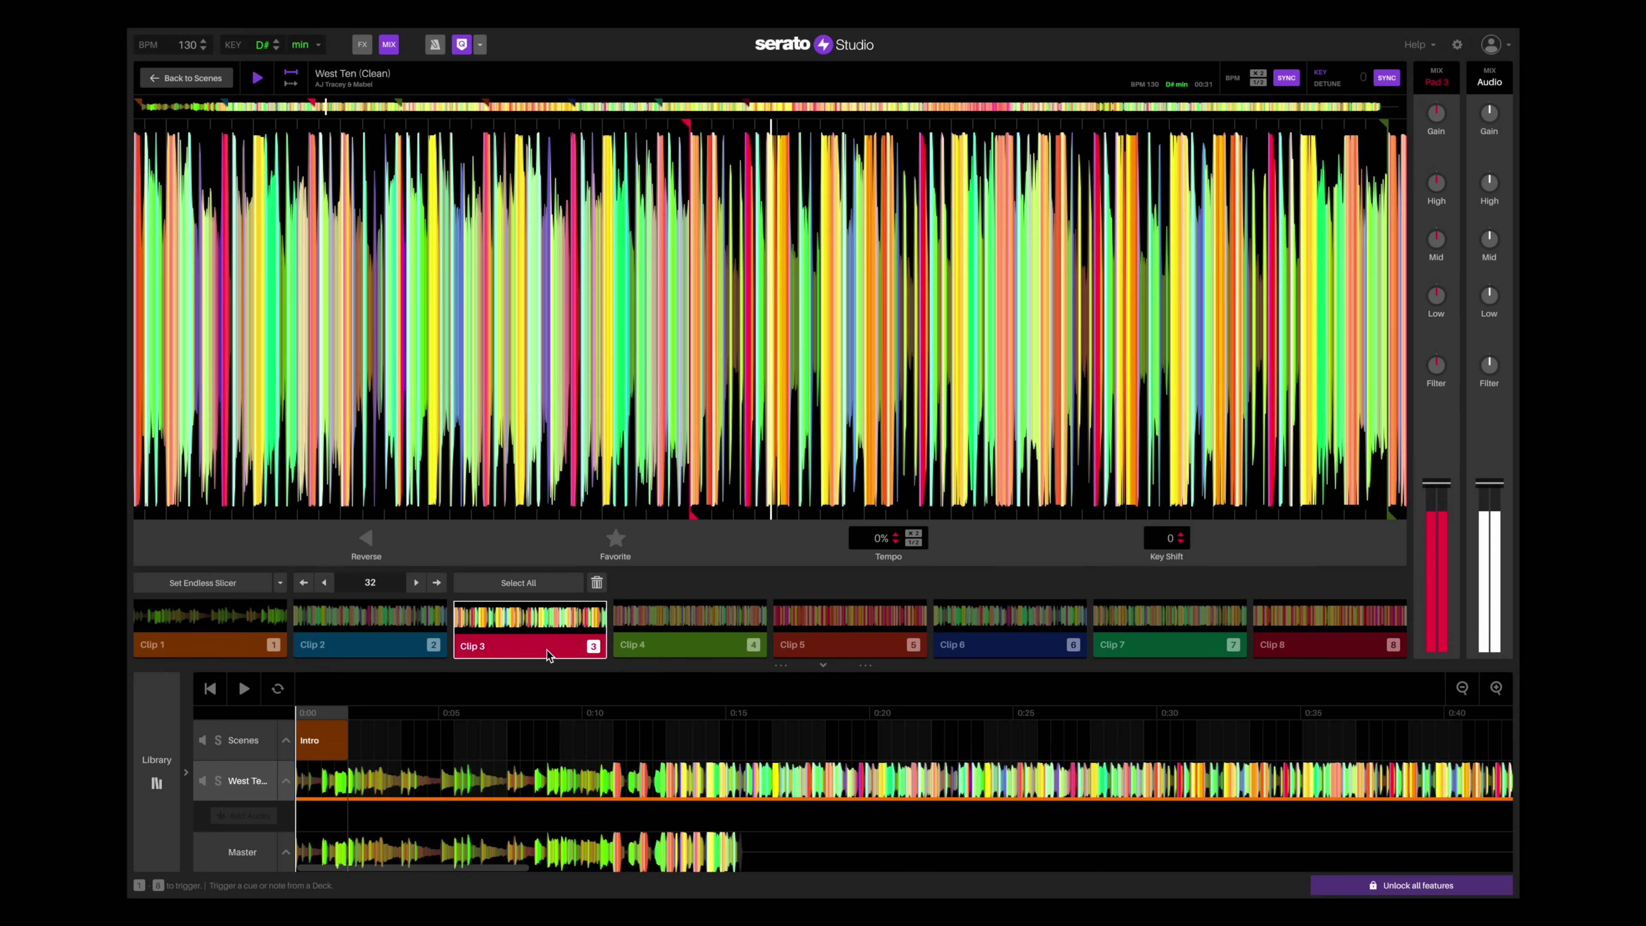
pyautogui.click(691, 649)
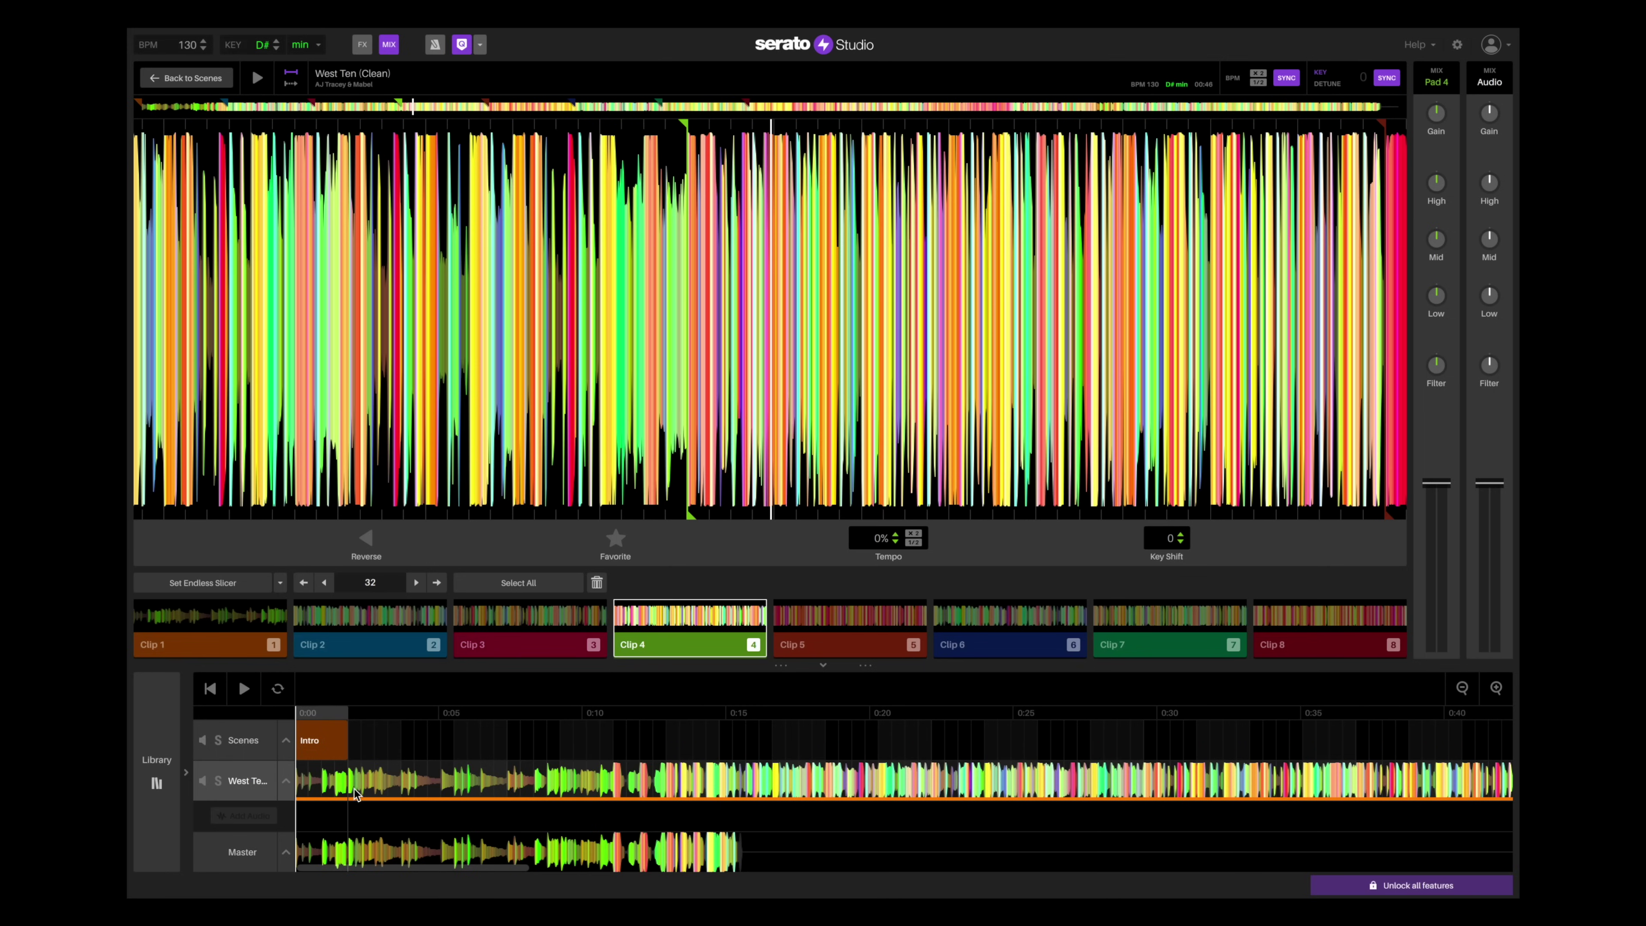
# Step: Select Clip 1 at the start of the song timeline, play the song briefly, and return to the beginning
pyautogui.click(300, 794)
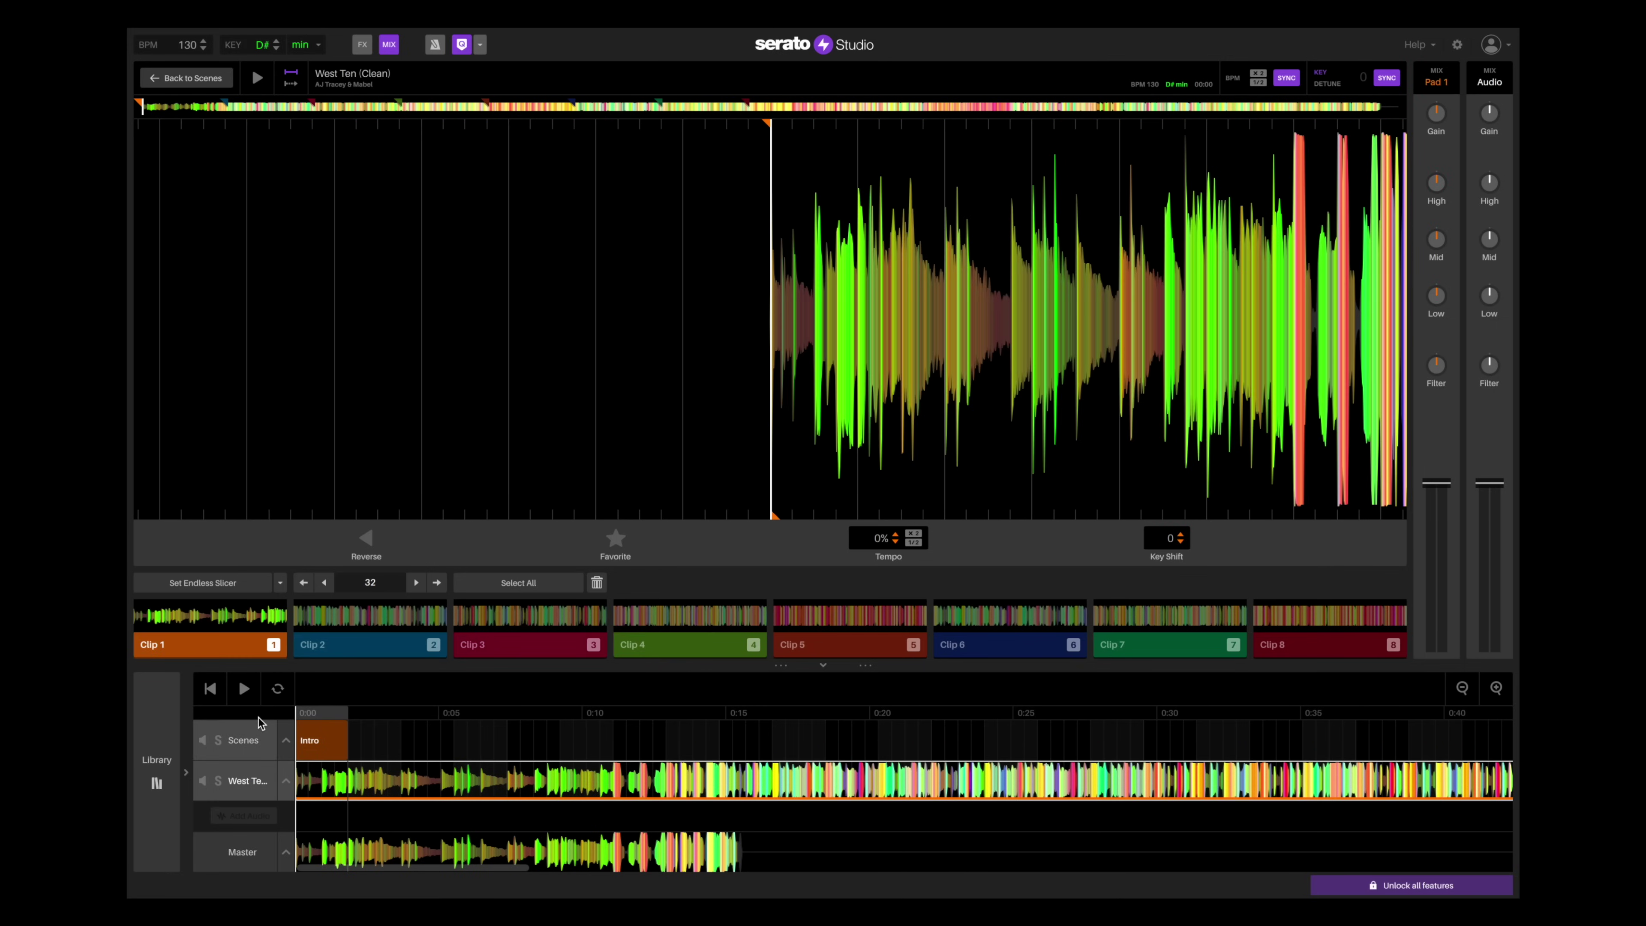
pyautogui.click(243, 688)
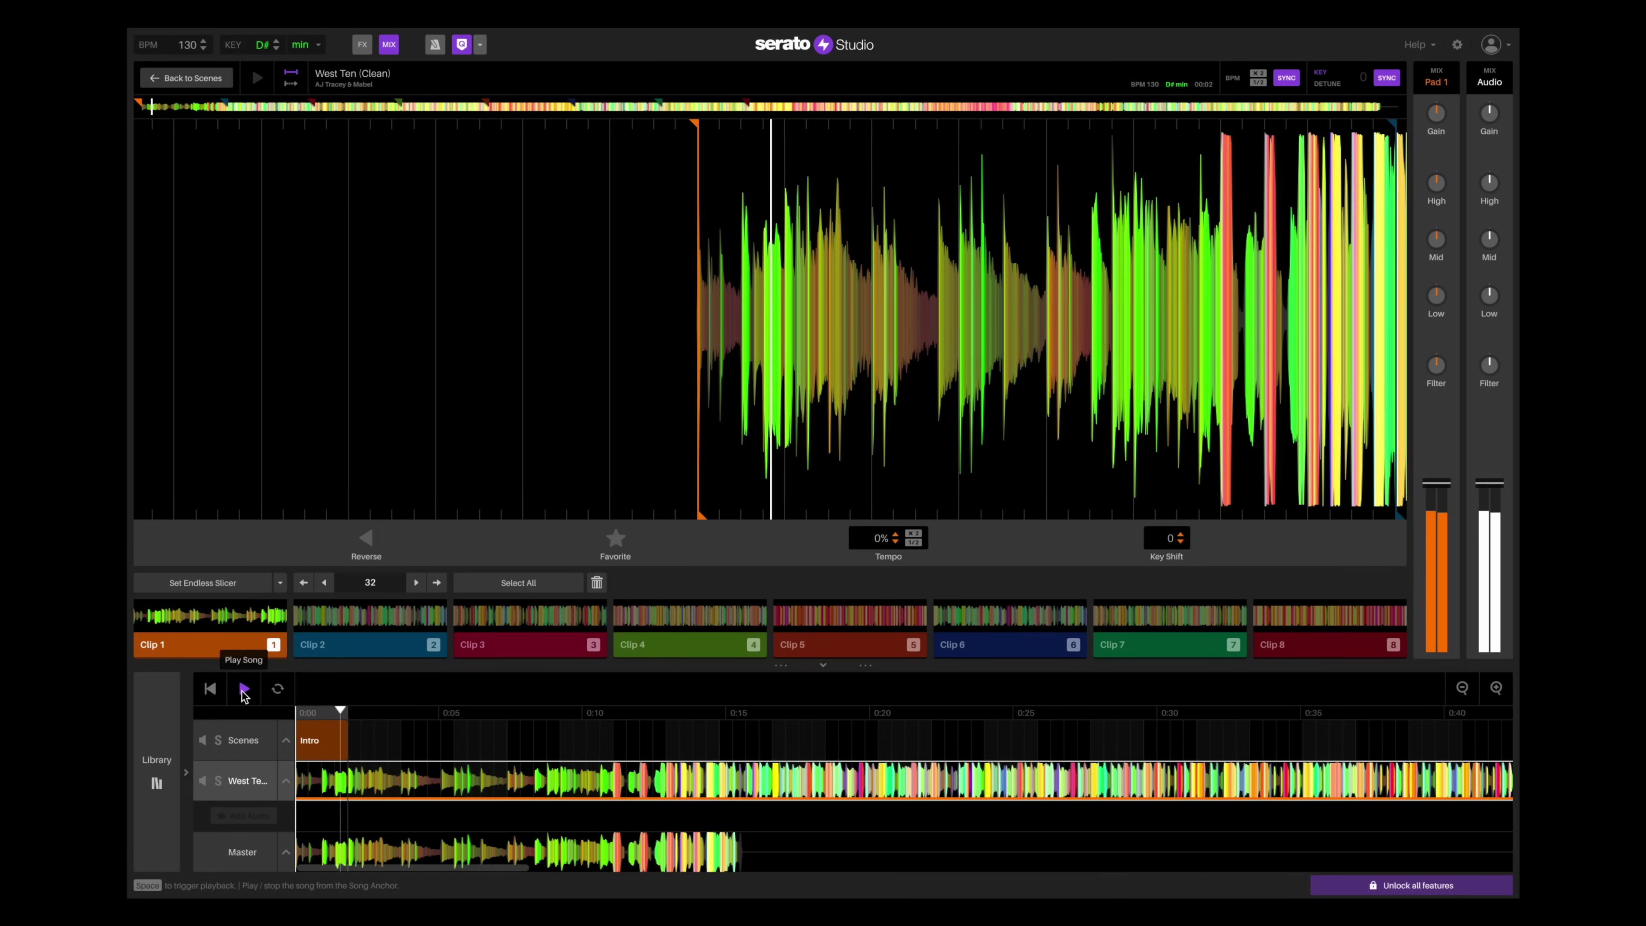
pyautogui.click(244, 691)
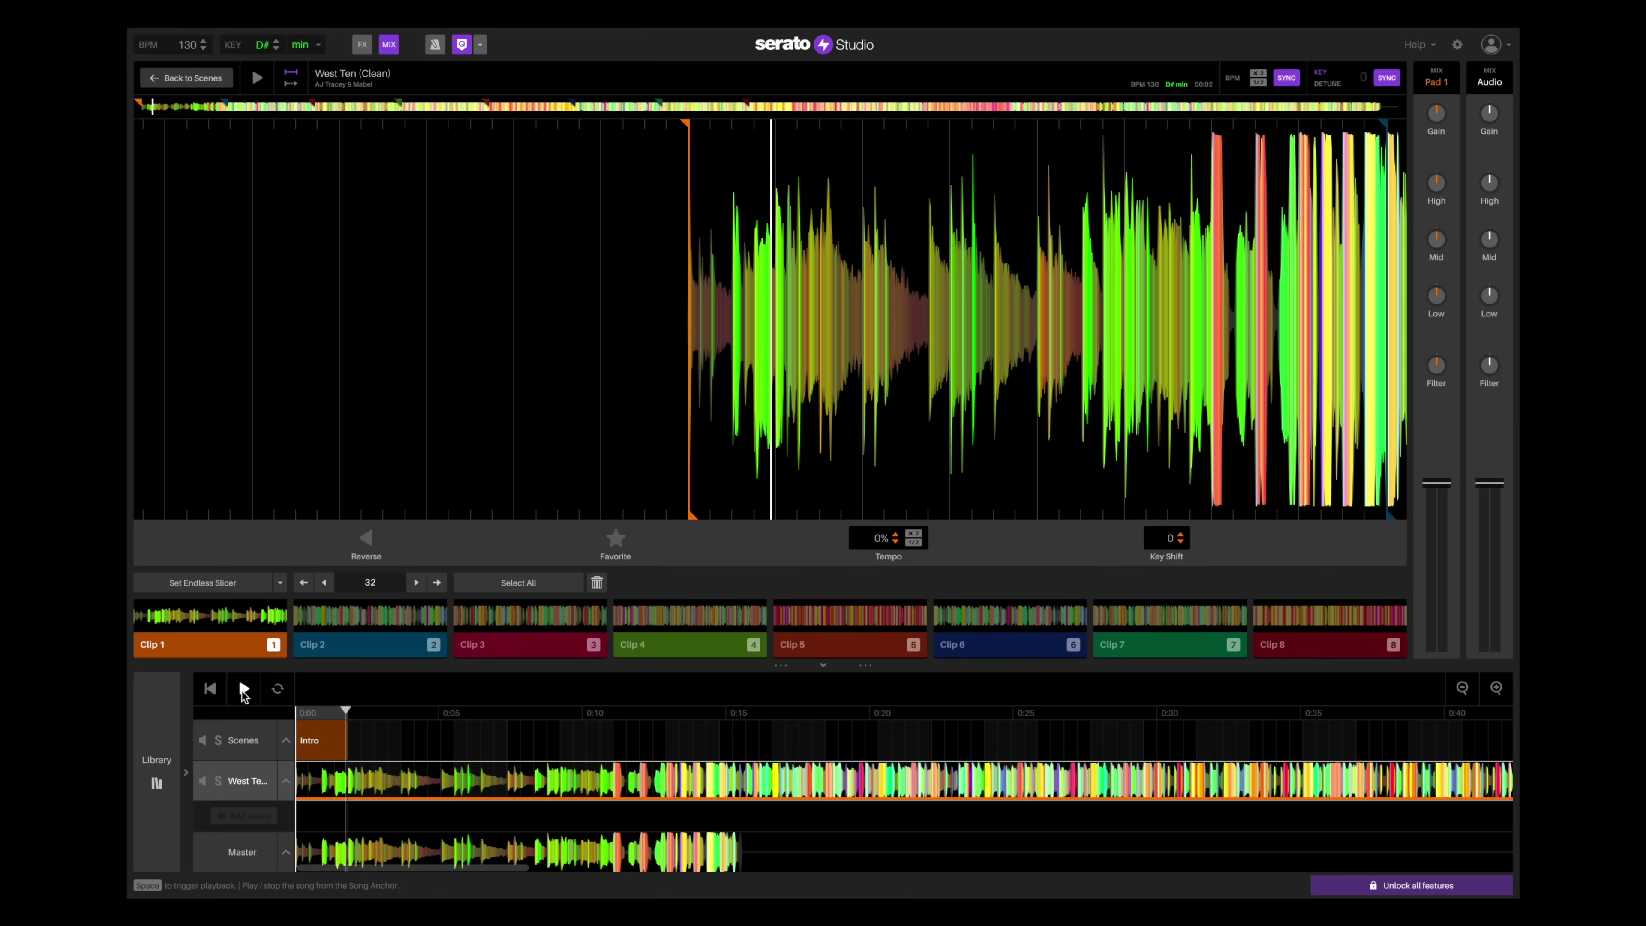
pyautogui.click(213, 691)
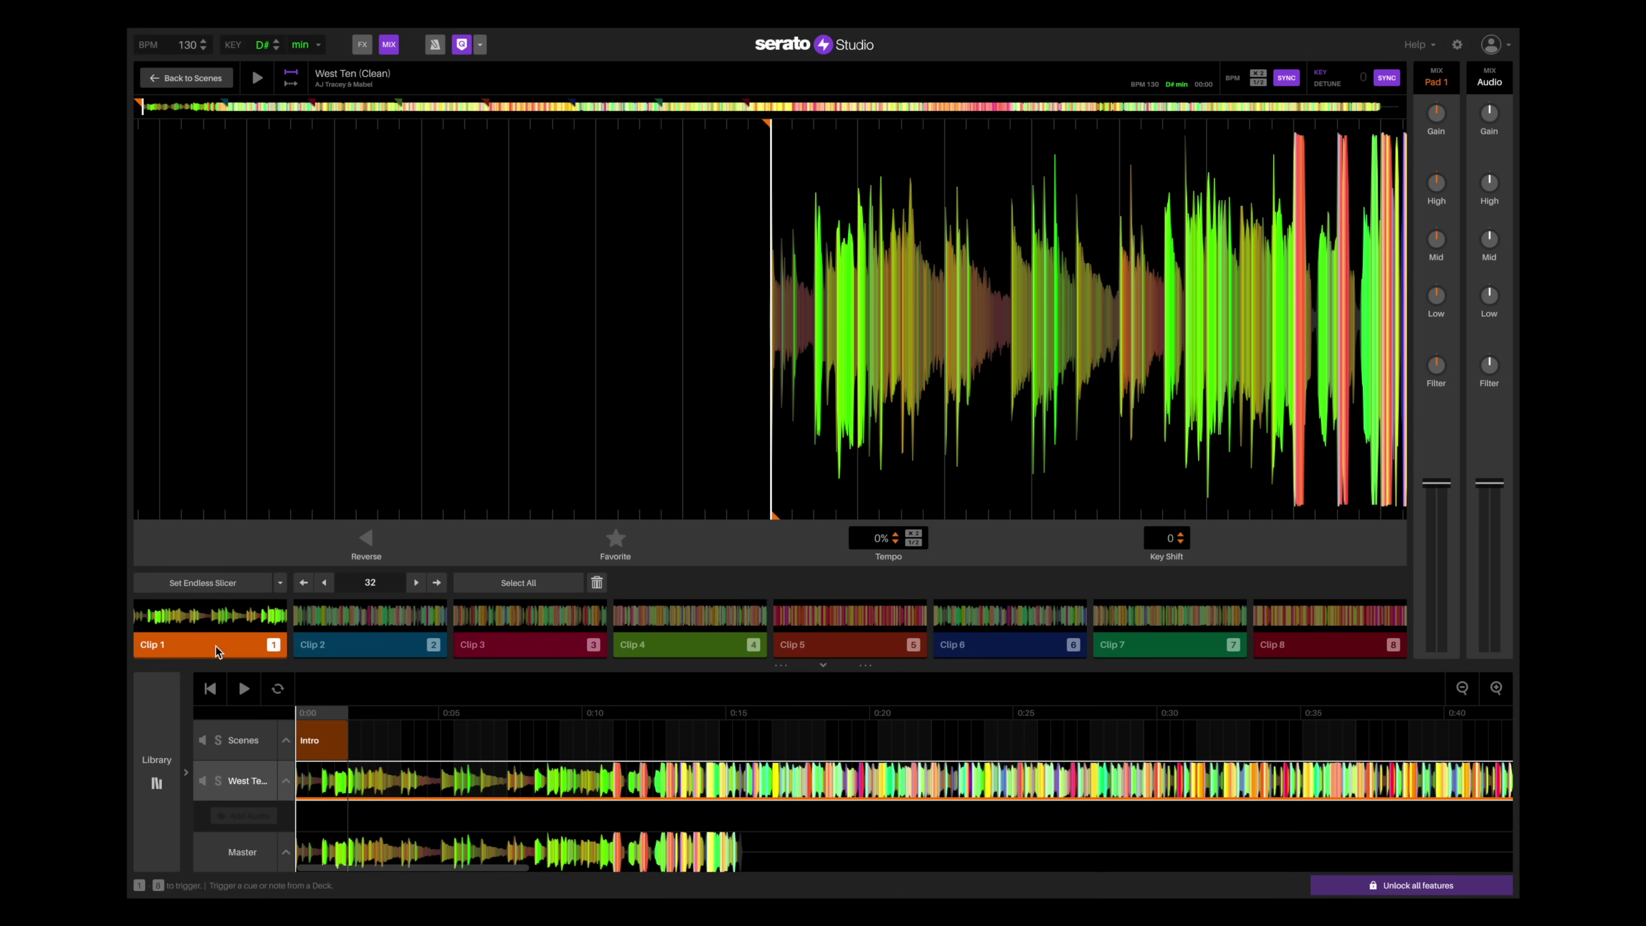
# Step: Set the Endless Slicer spacing to 8 and check the cue markers along the waveform
pyautogui.moveTo(960, 307); pyautogui.dragTo(784, 309)
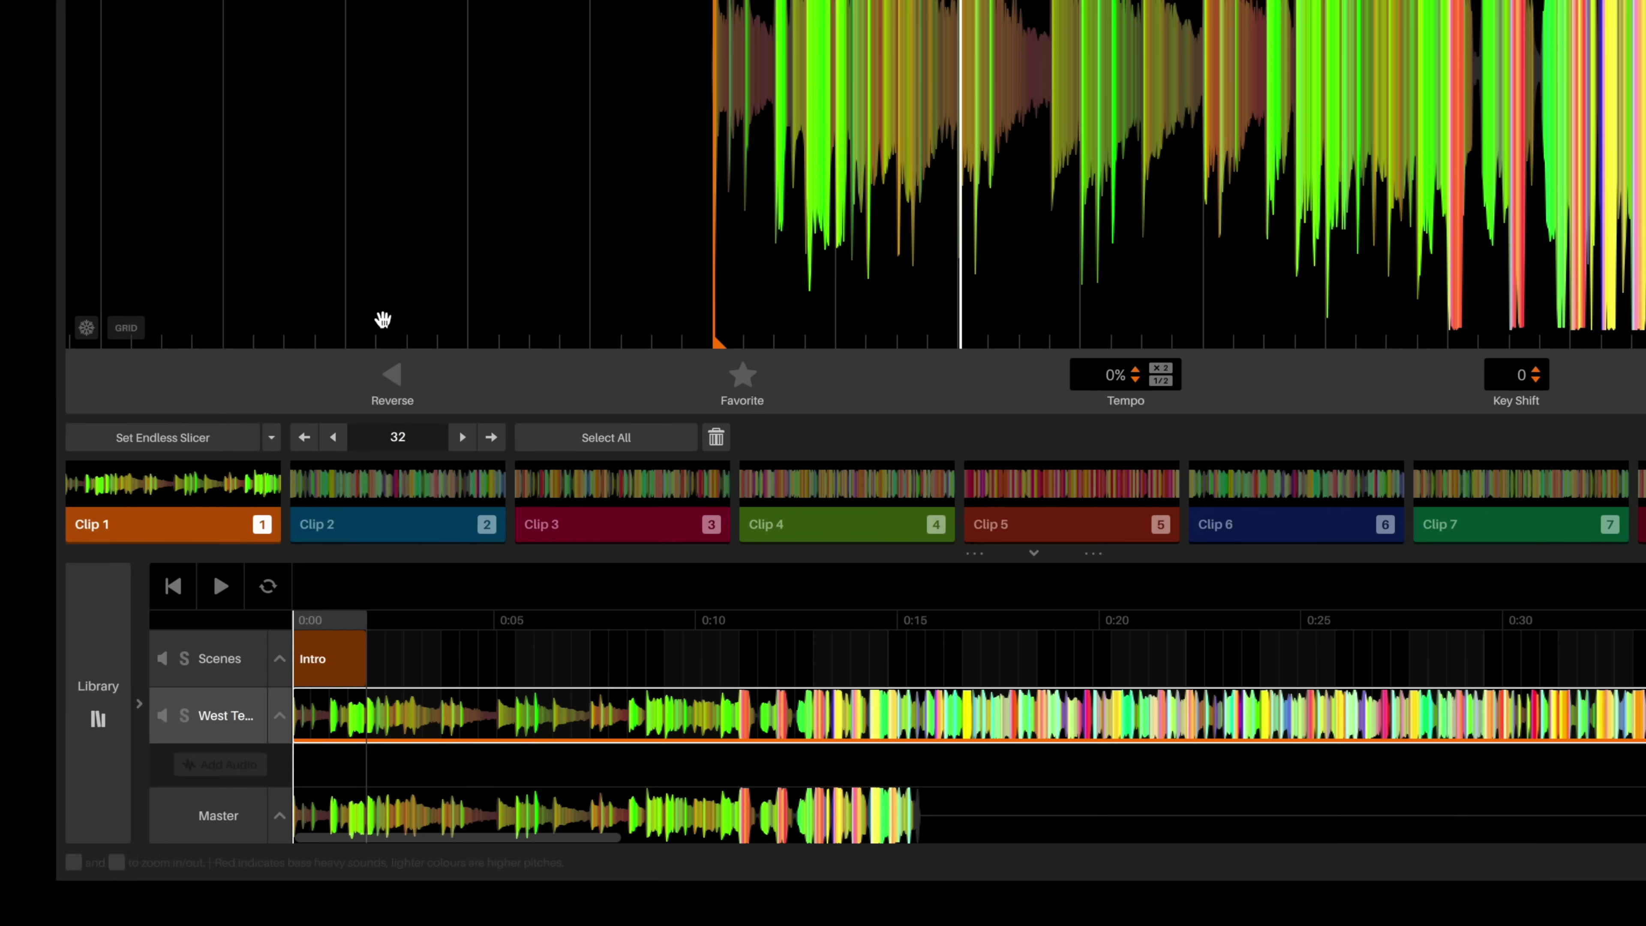
pyautogui.click(334, 439)
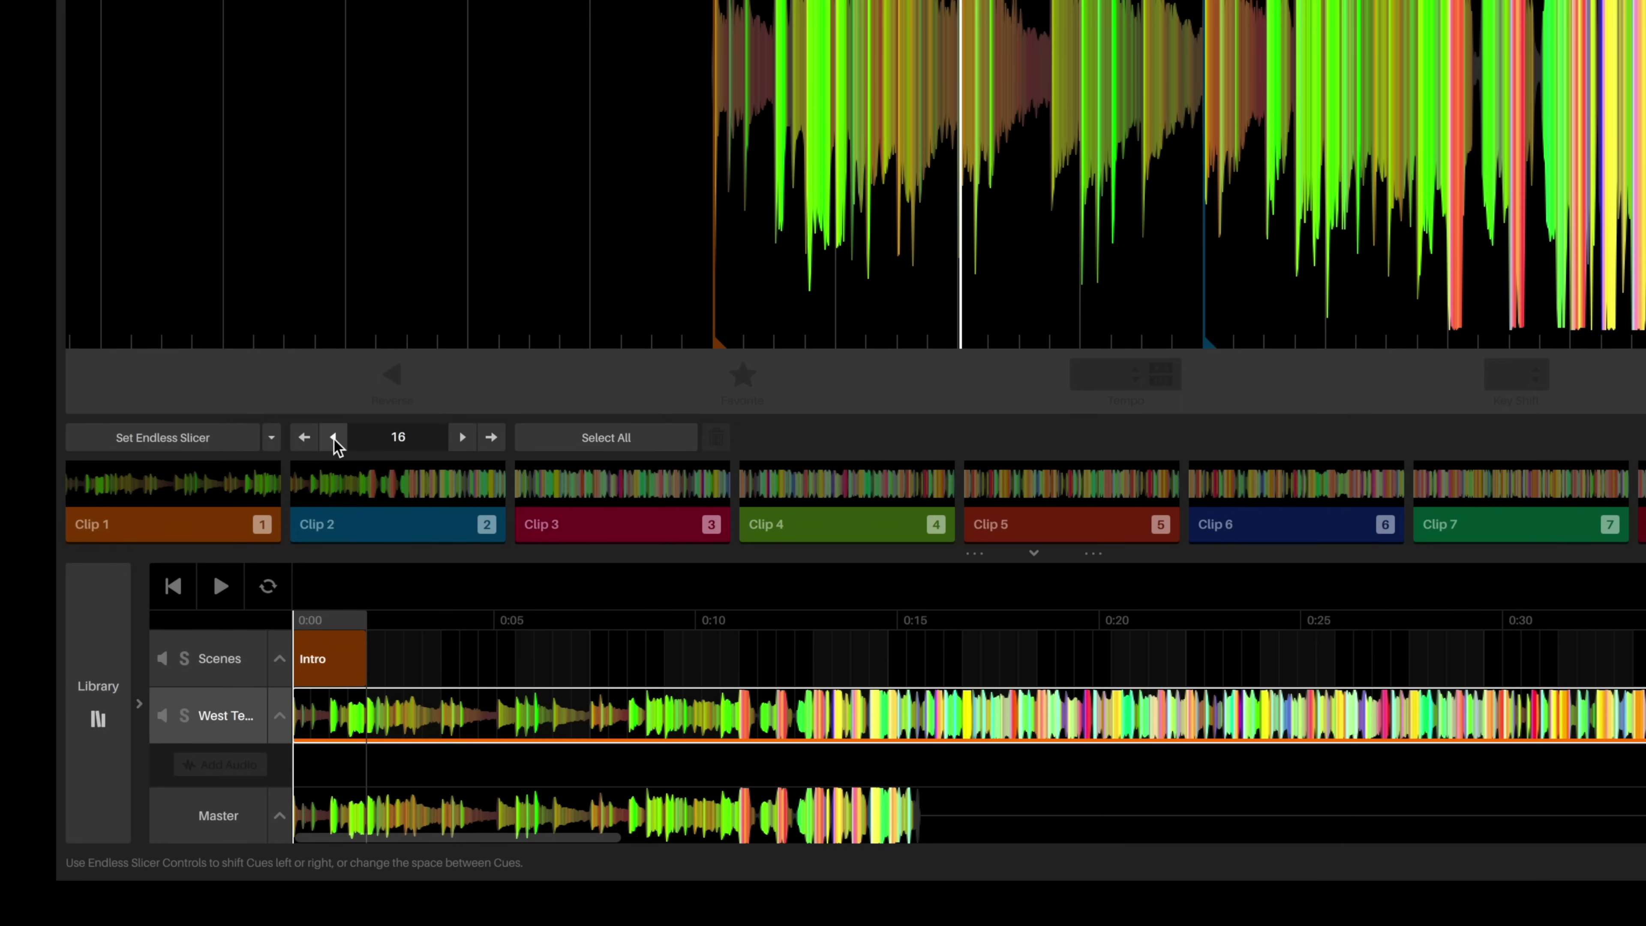
pyautogui.click(334, 439)
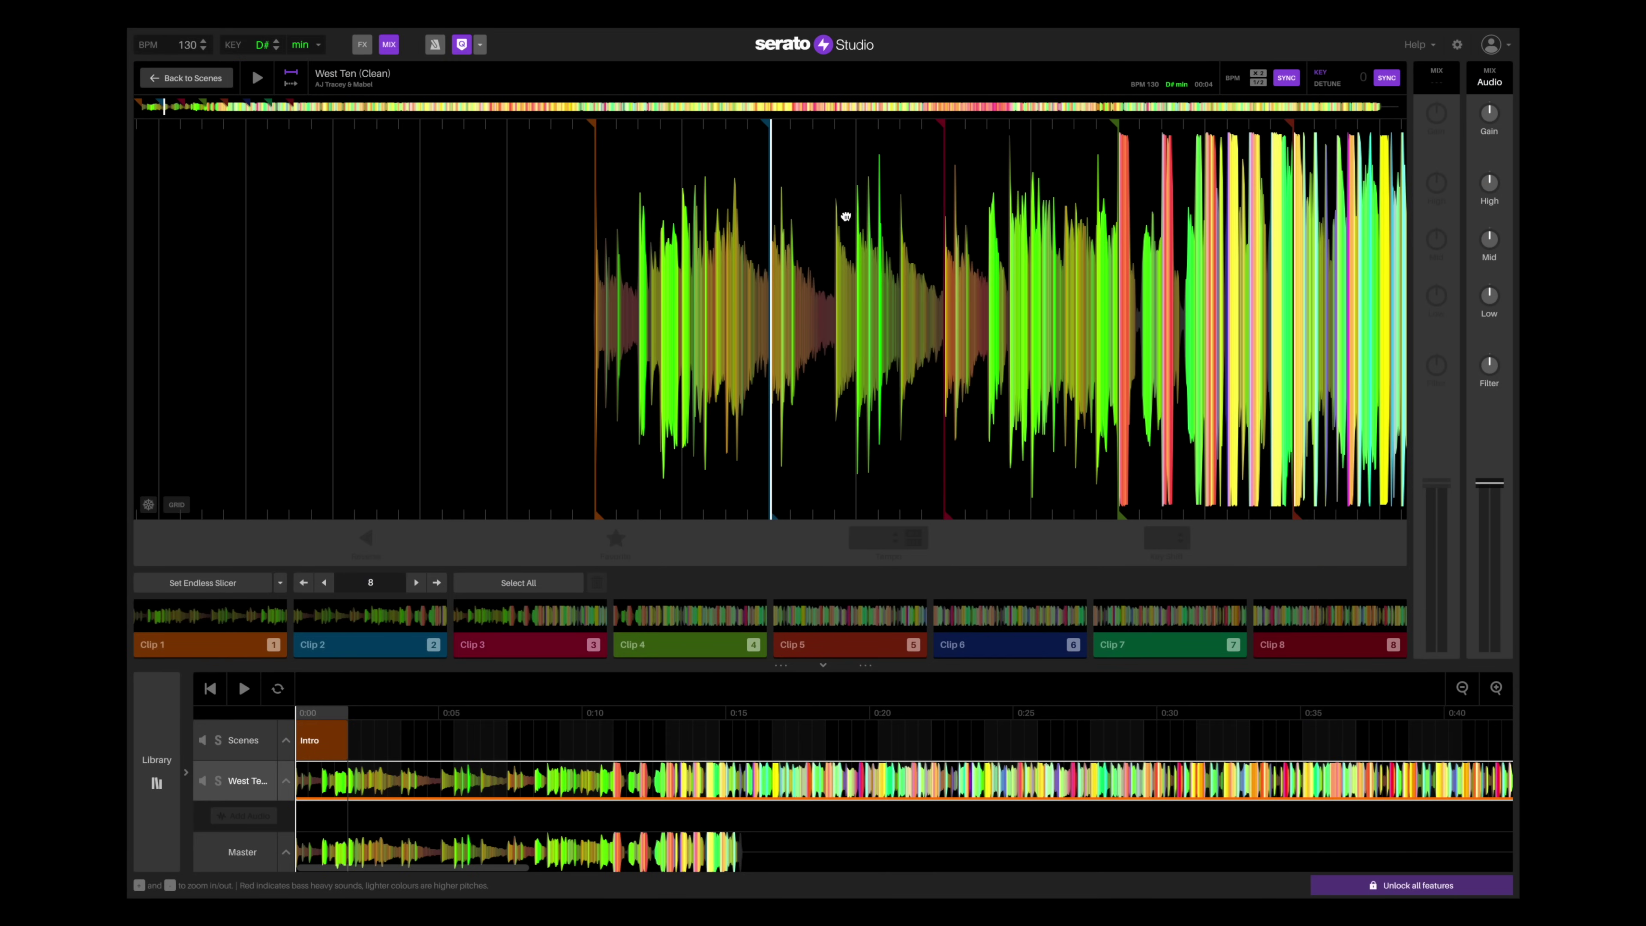
pyautogui.moveTo(846, 216); pyautogui.dragTo(866, 215)
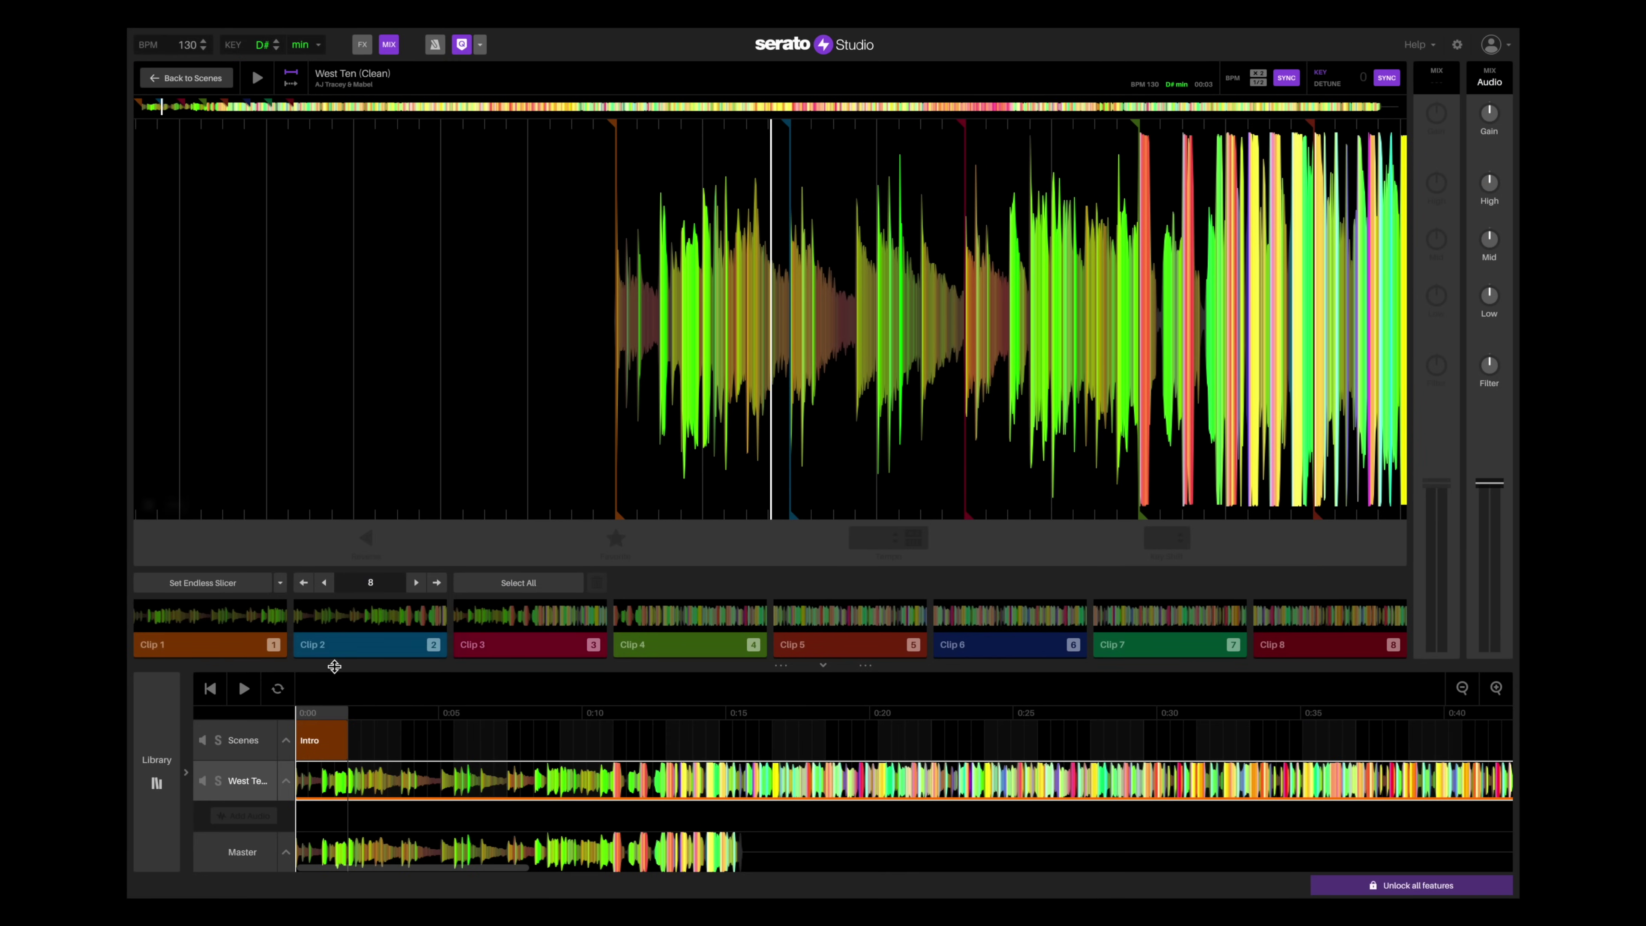
# Step: Audition Clip 2 and Clip 4 on their pads
pyautogui.click(348, 647)
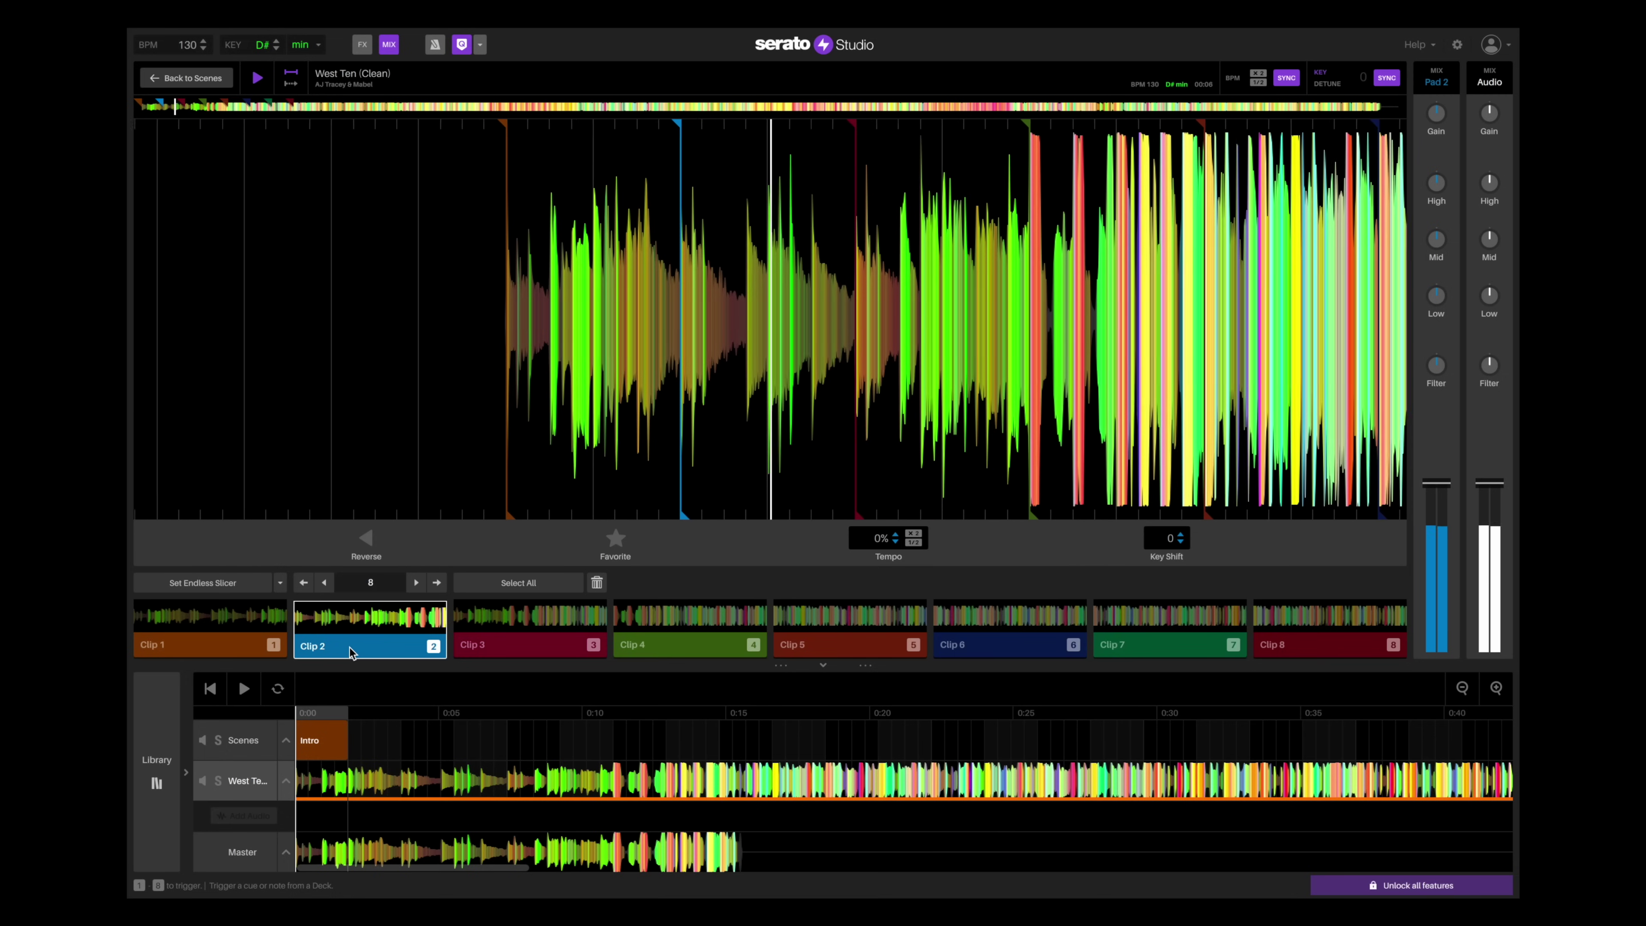
pyautogui.click(428, 648)
pyautogui.click(667, 647)
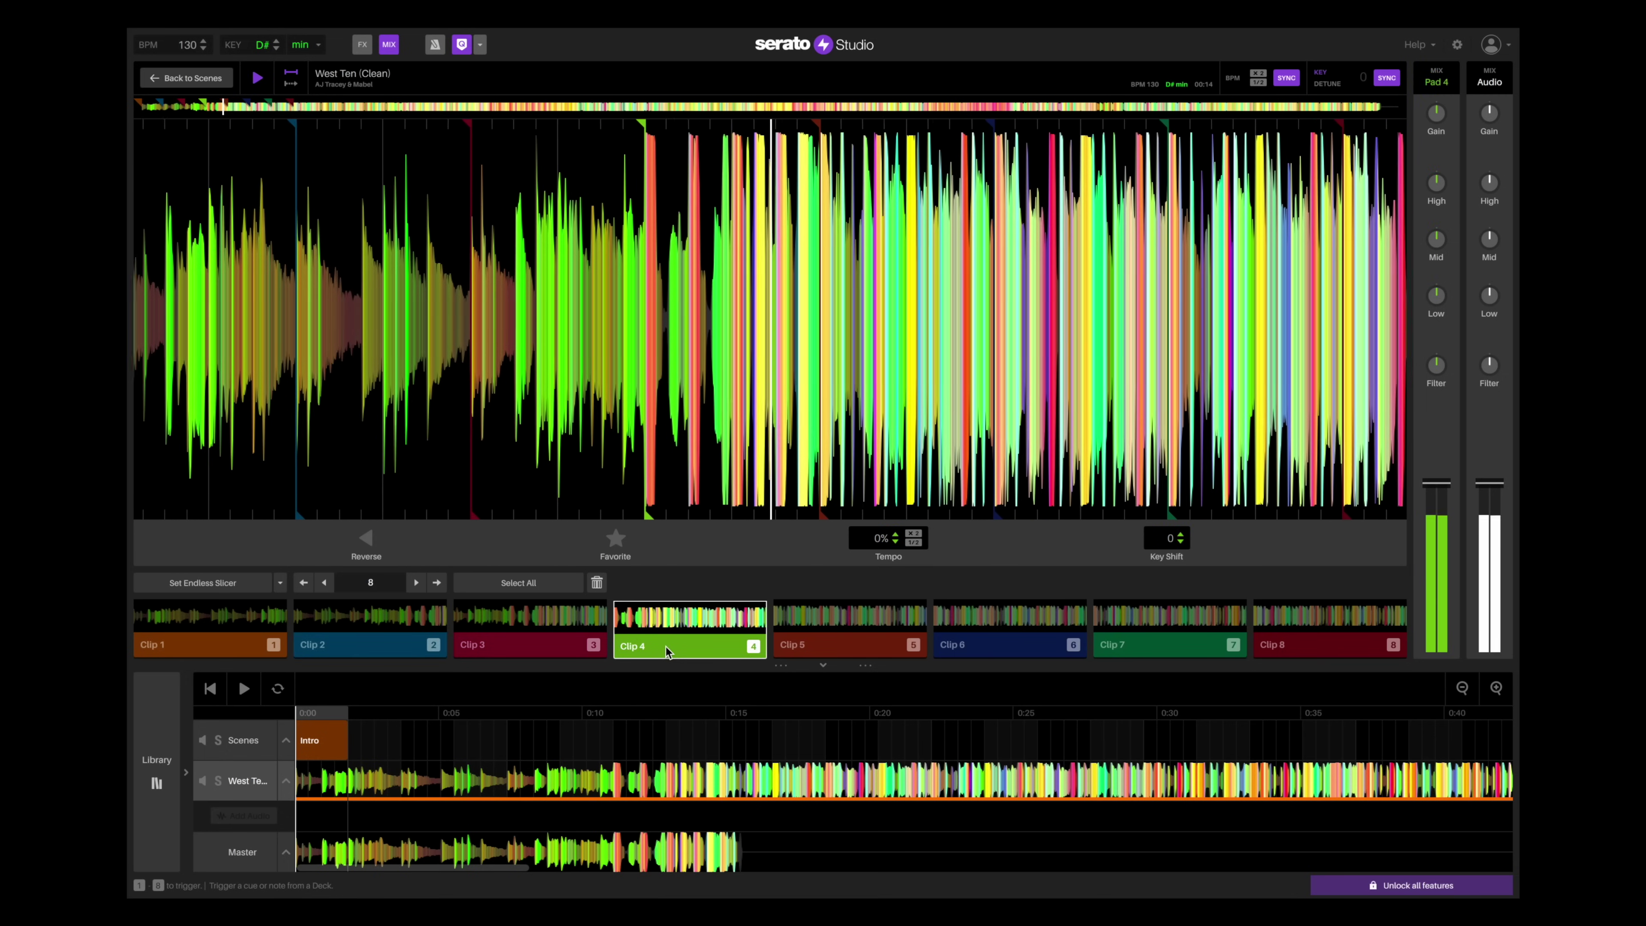
pyautogui.click(666, 647)
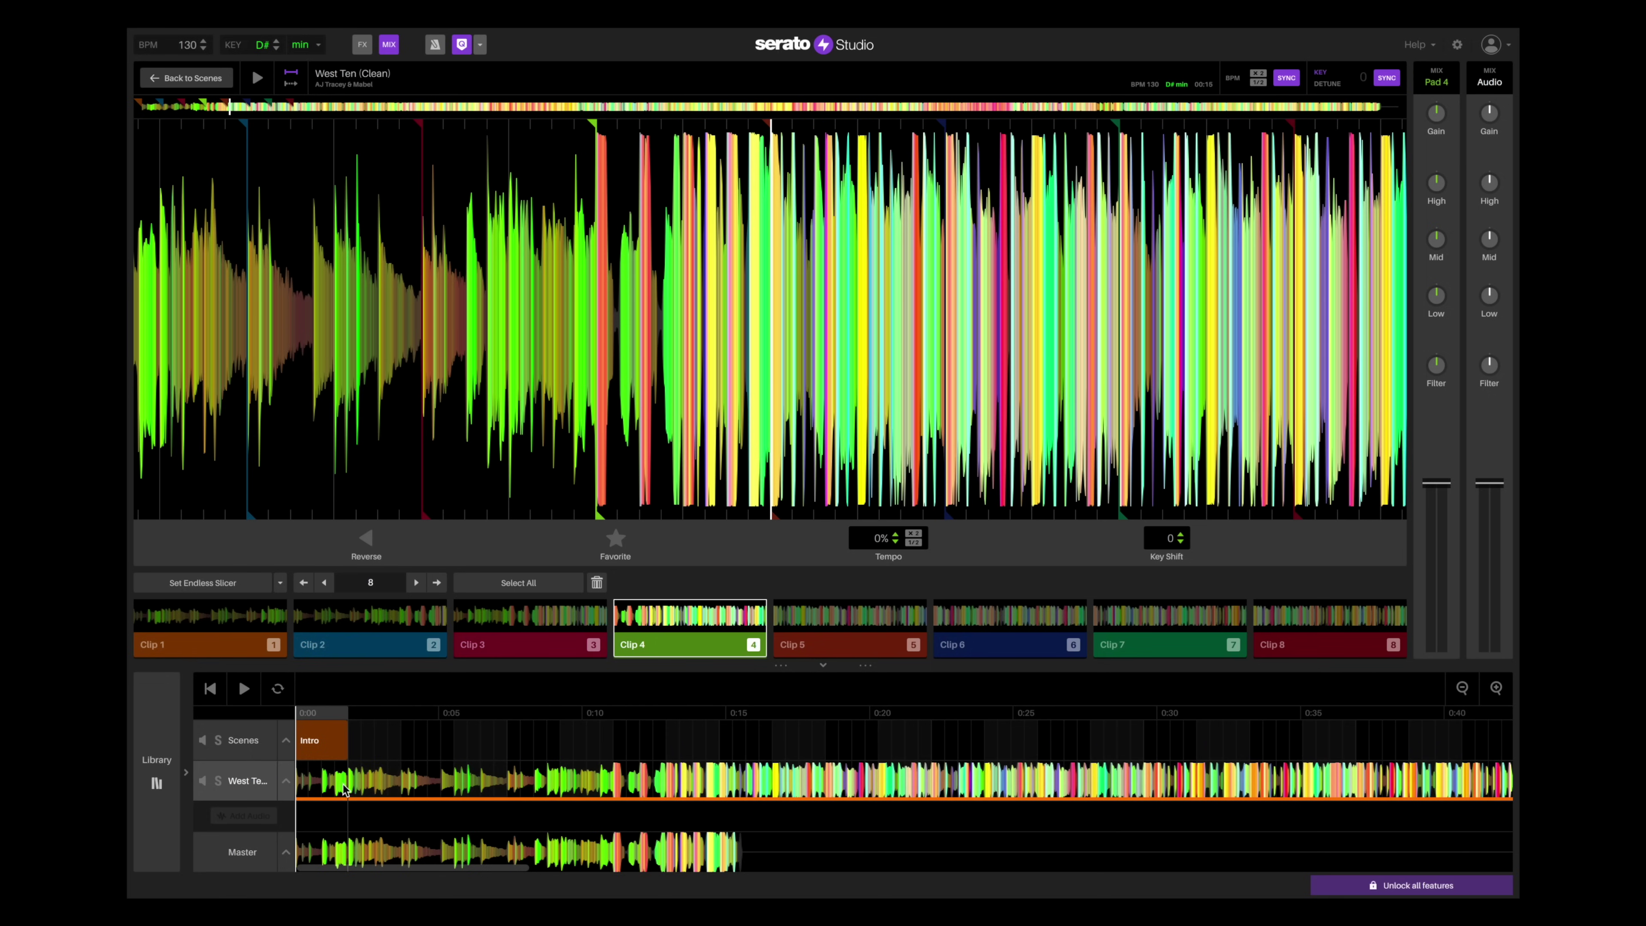
# Step: Replace Clip 1 on the West Ten track with Clip 2 at the start of the song timeline and play it briefly
pyautogui.click(654, 796)
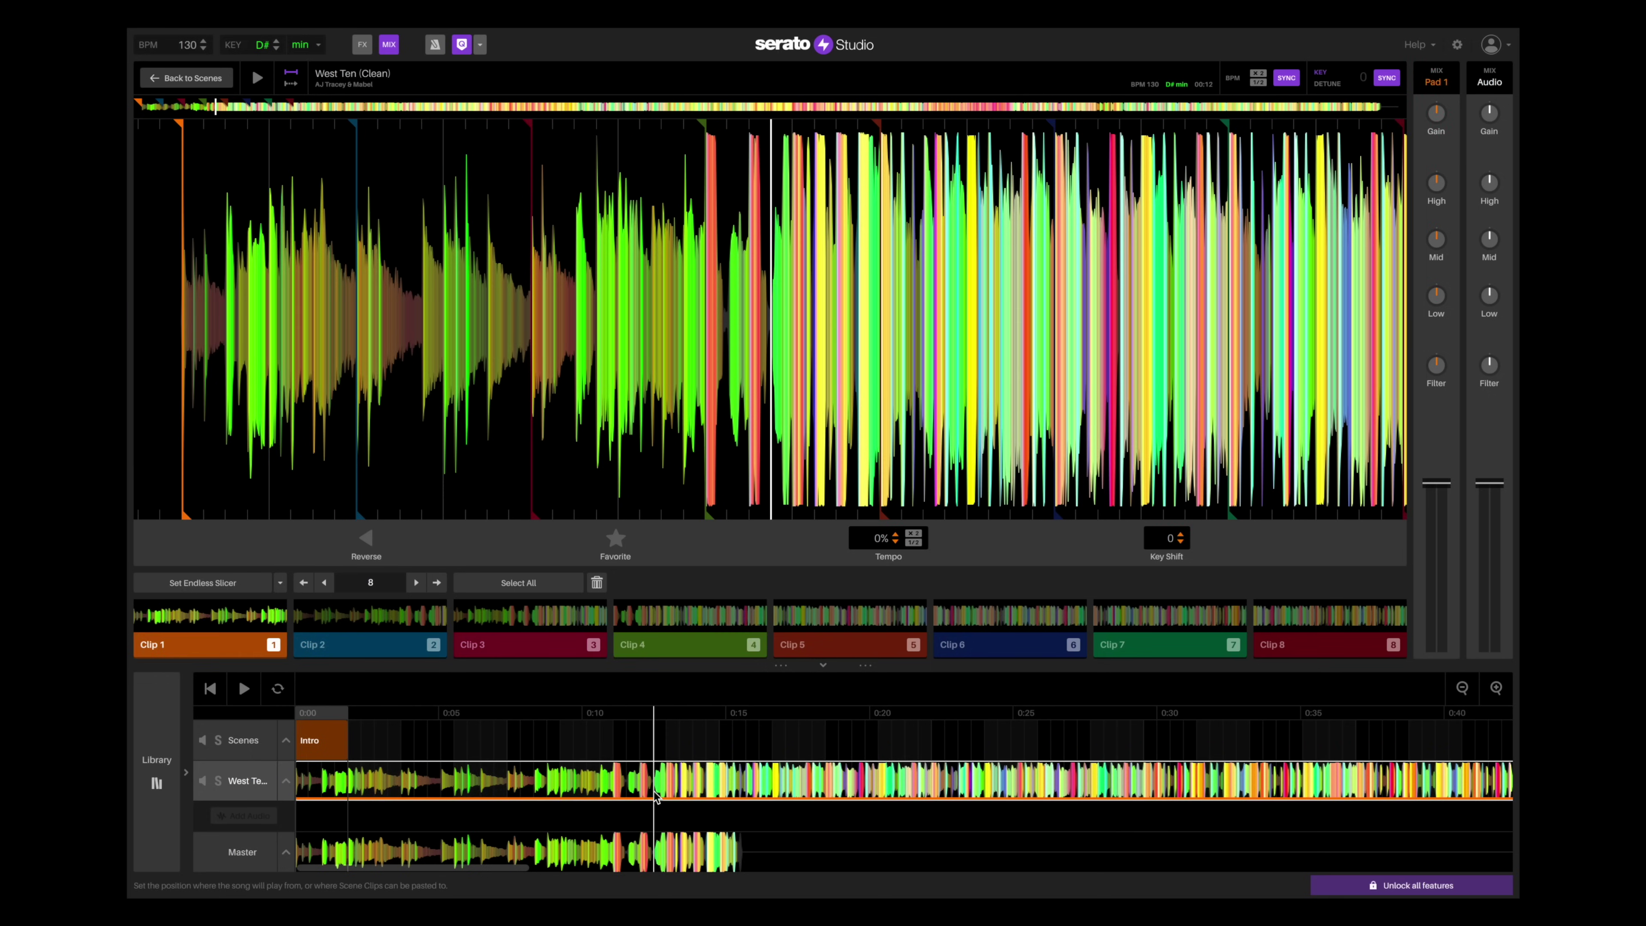
pyautogui.press('Delete')
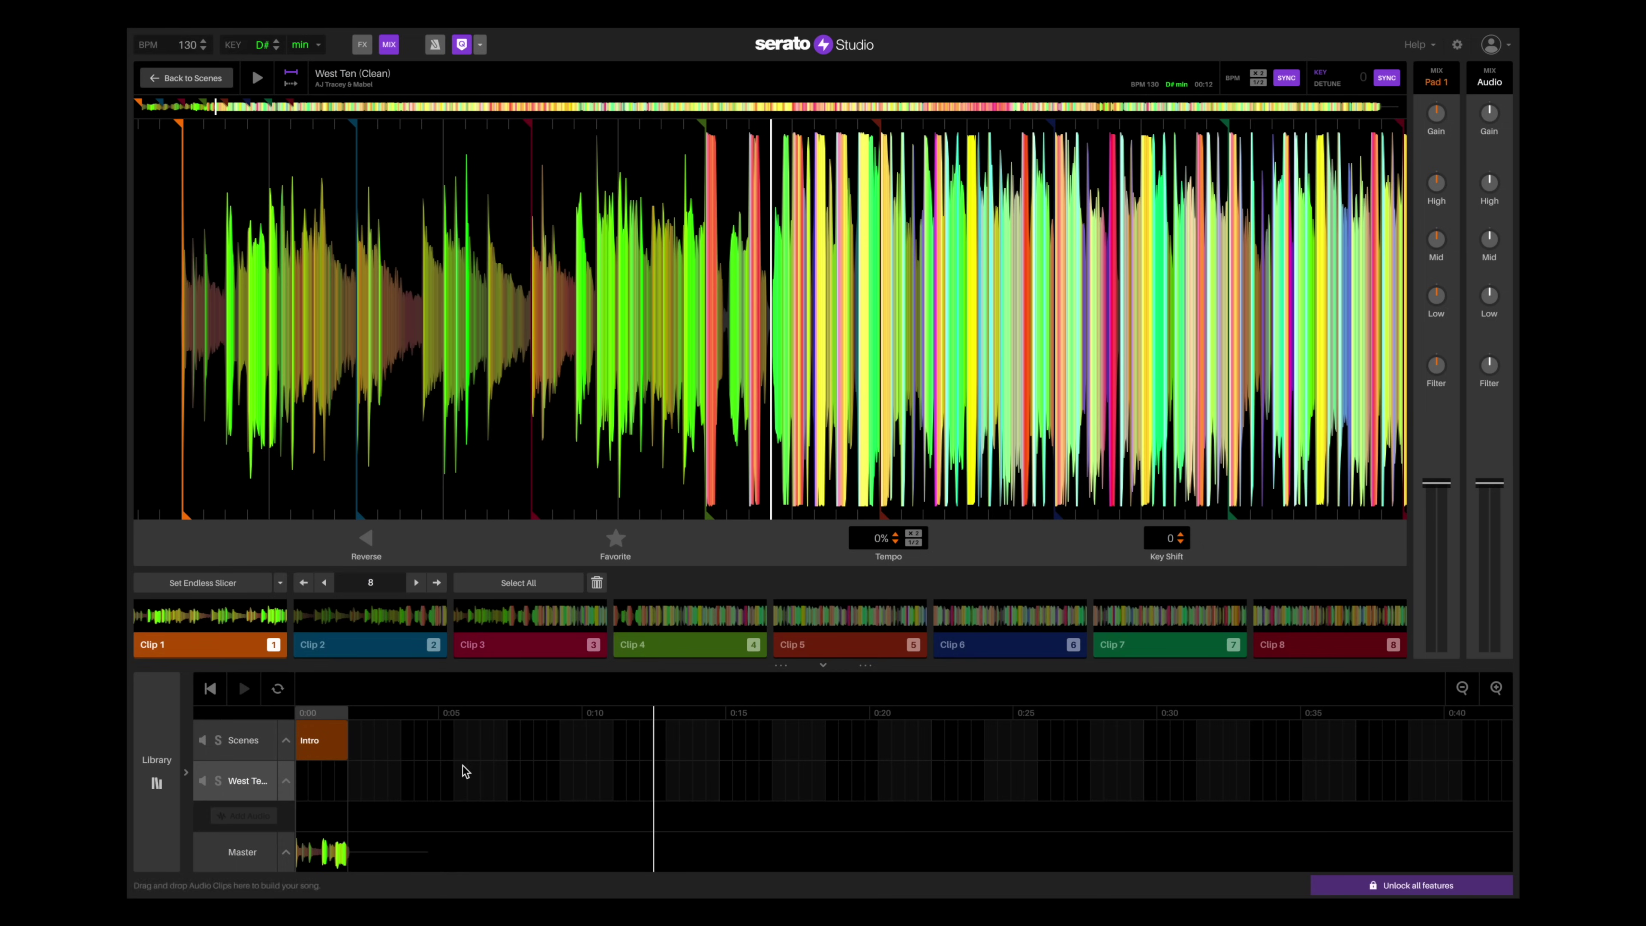
pyautogui.click(374, 656)
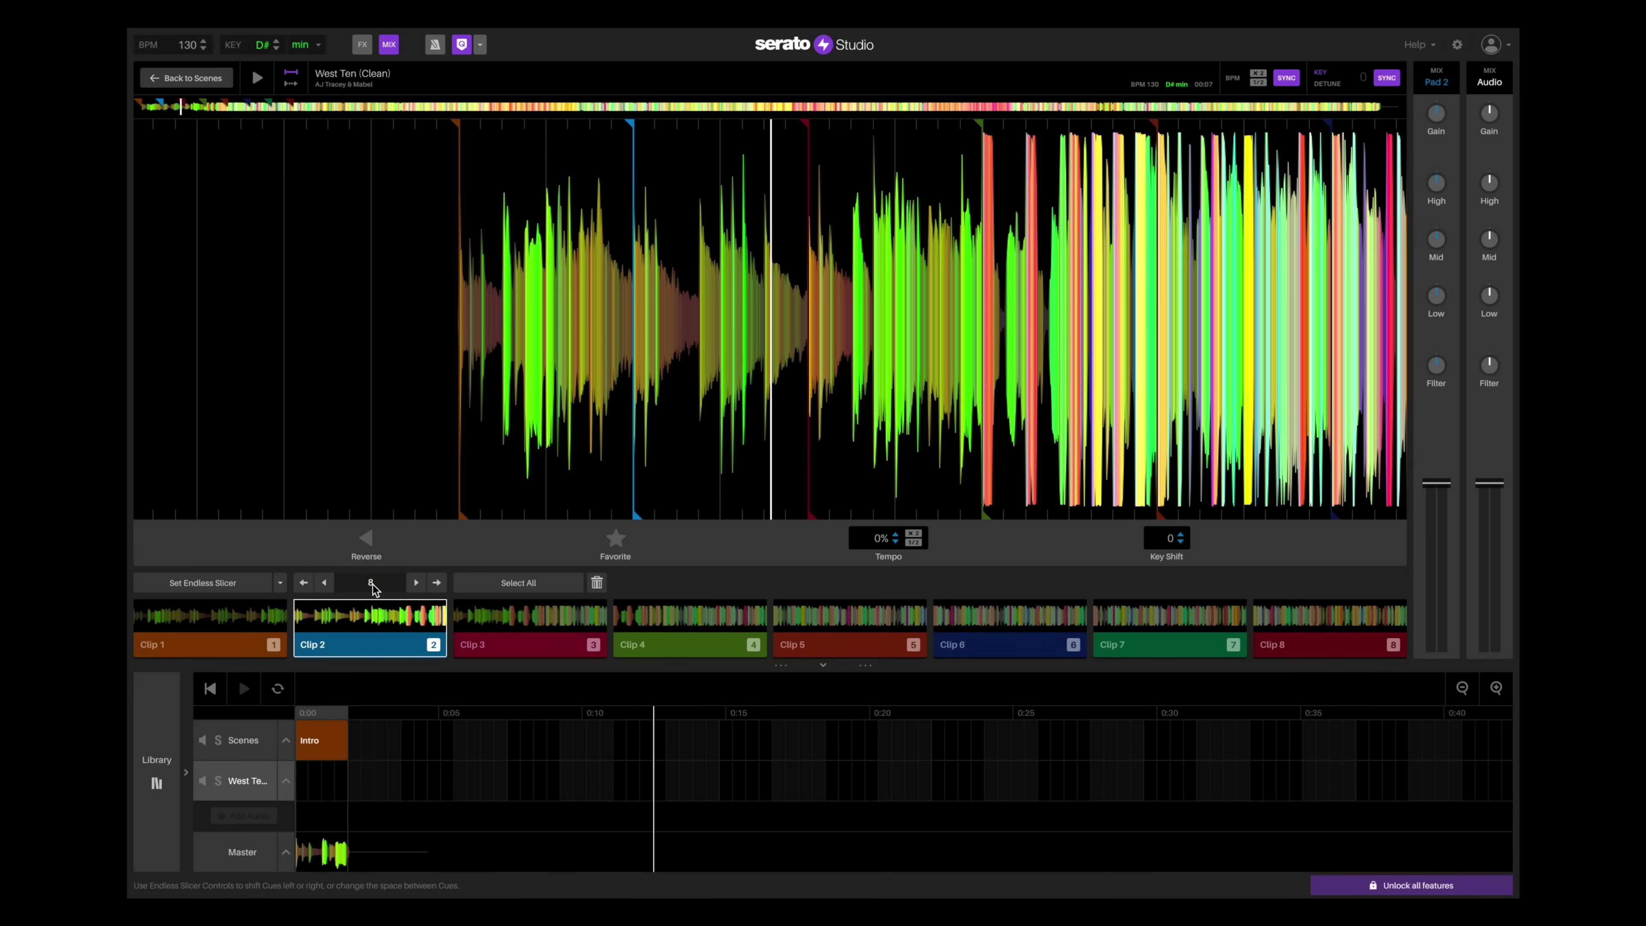
pyautogui.moveTo(356, 638); pyautogui.dragTo(362, 785)
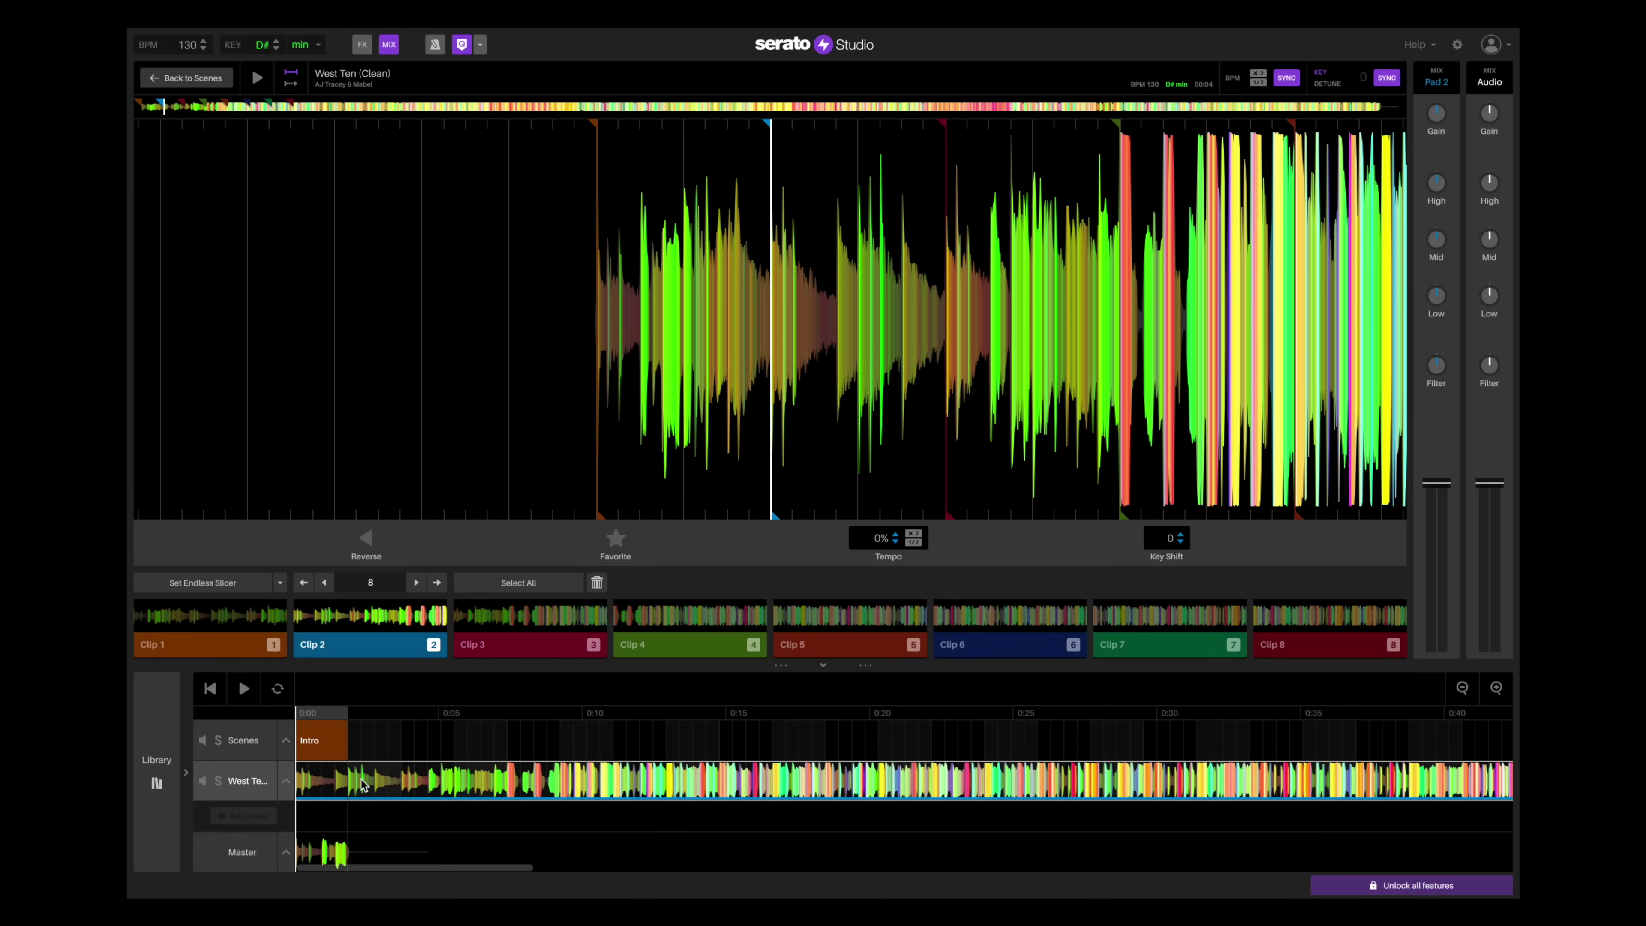
pyautogui.click(247, 691)
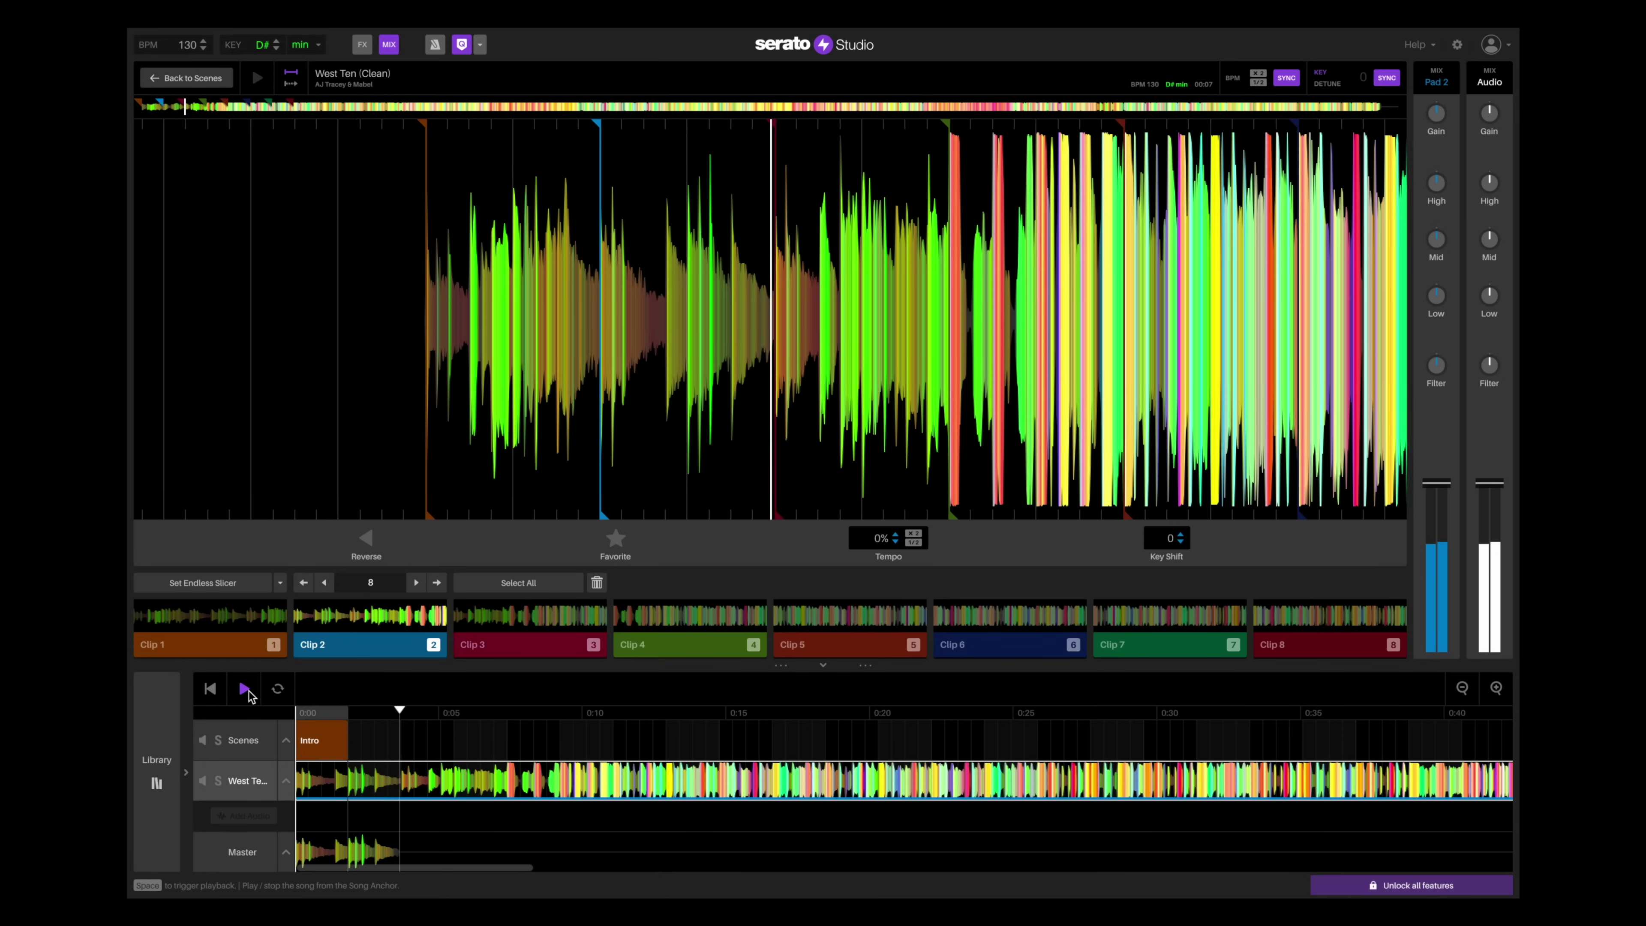
pyautogui.click(249, 695)
# Step: Add Clip 2 to the West Ten track at about 0:04 and 0:07, playing the song after each placement
pyautogui.moveTo(367, 642); pyautogui.dragTo(403, 756)
pyautogui.press('space')
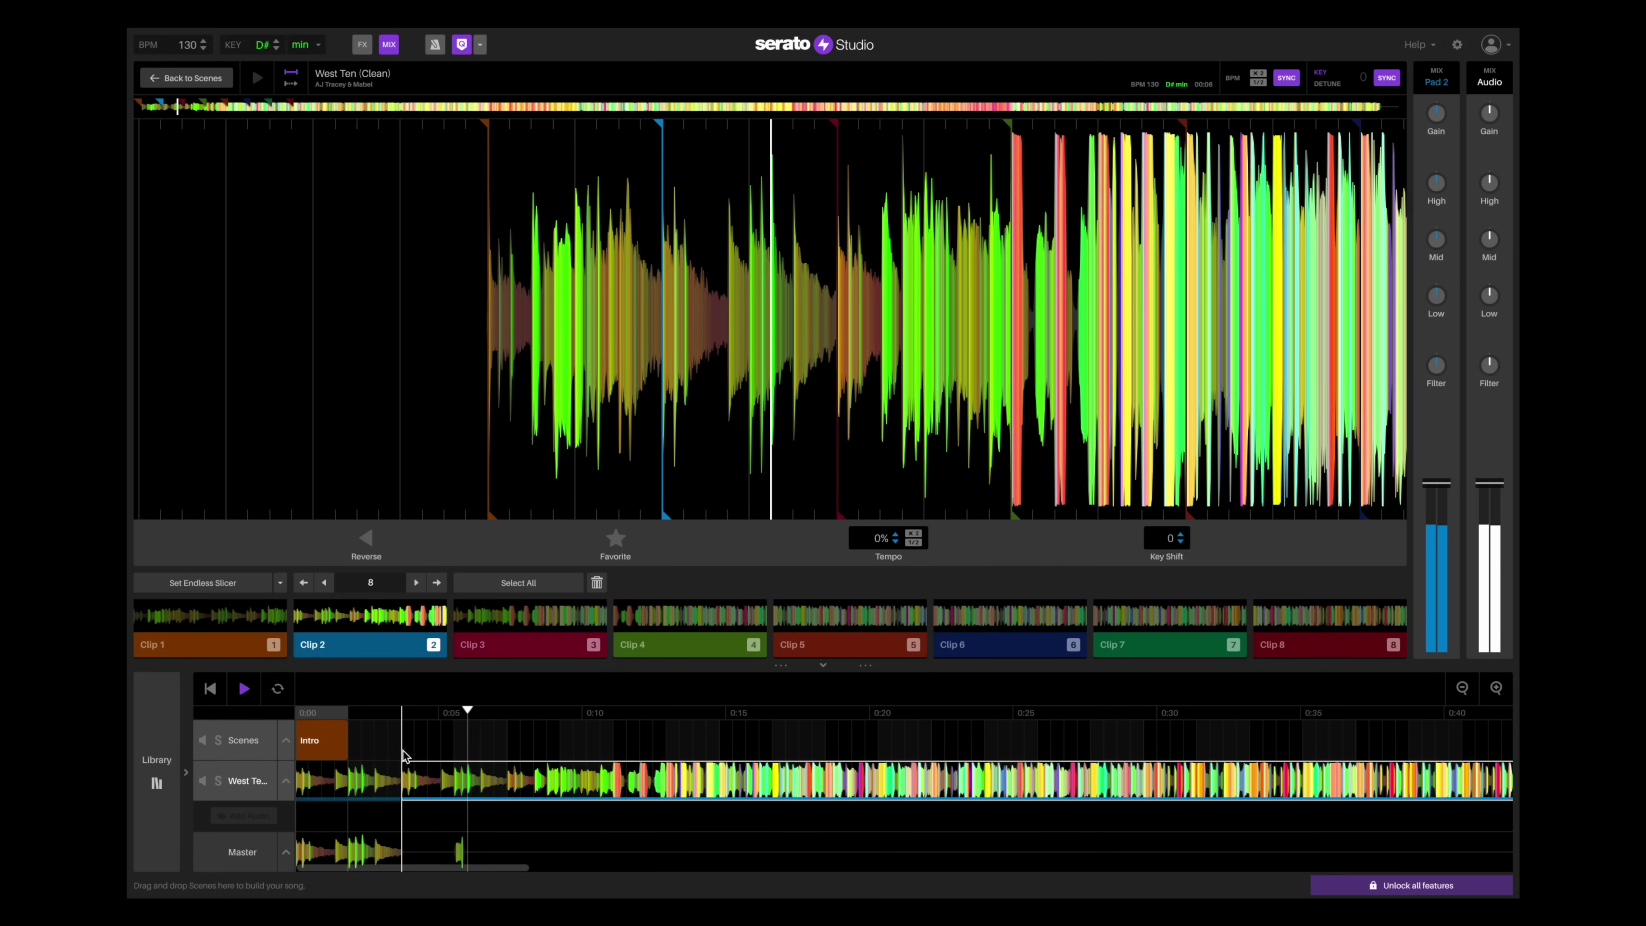
pyautogui.press('space')
pyautogui.moveTo(405, 661); pyautogui.dragTo(512, 772)
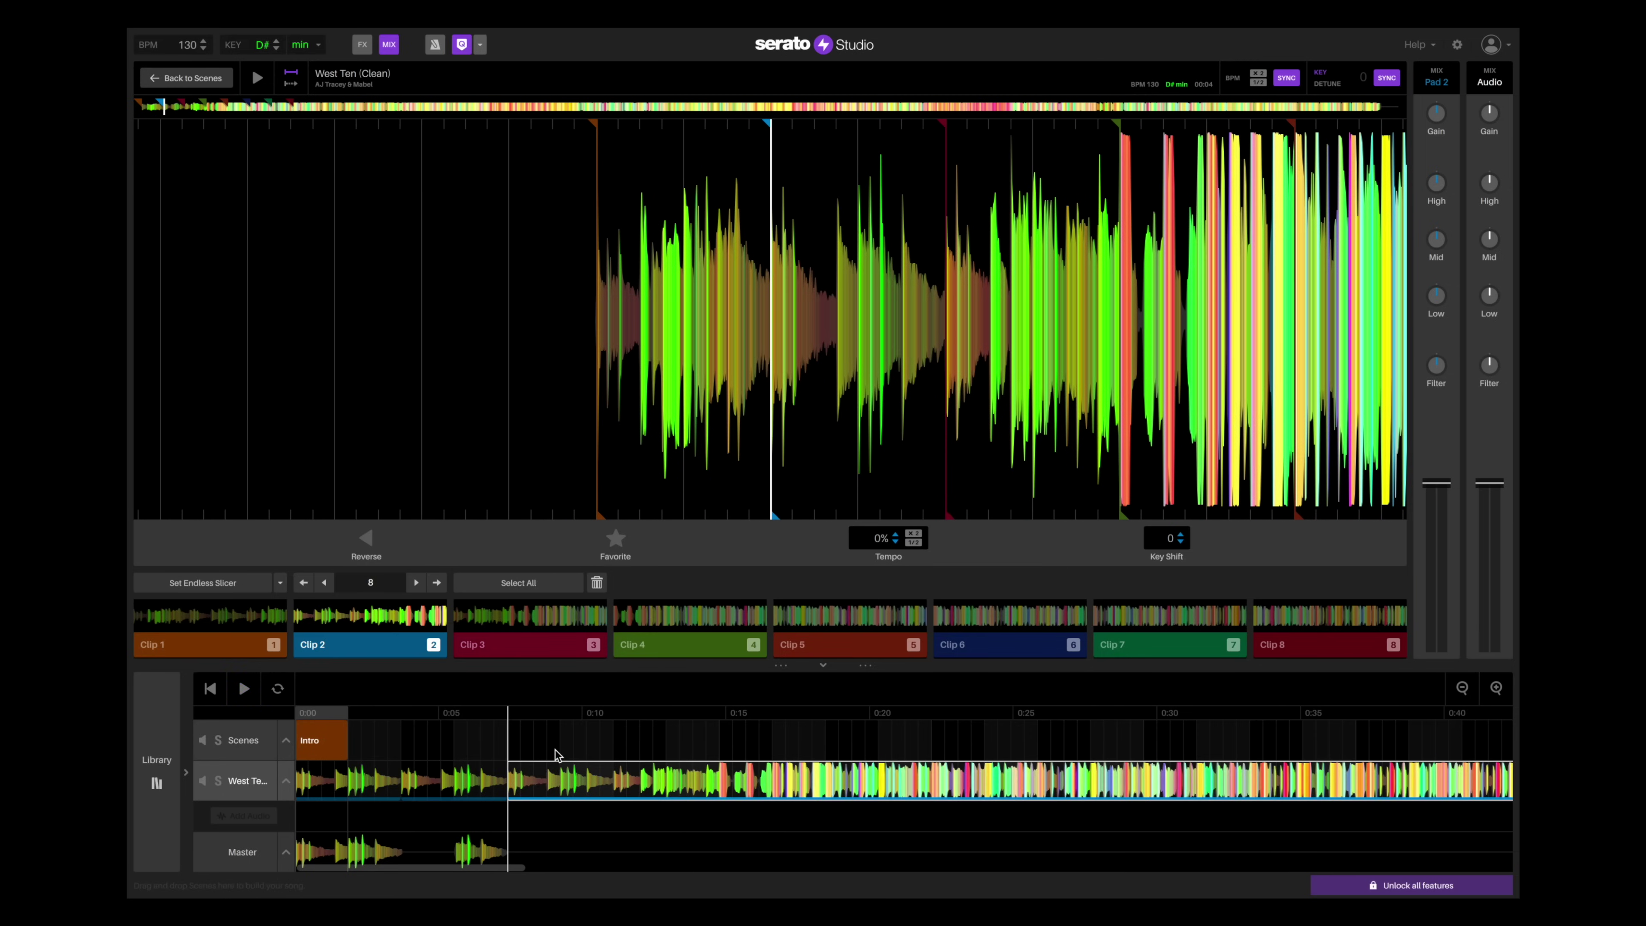
pyautogui.press('space')
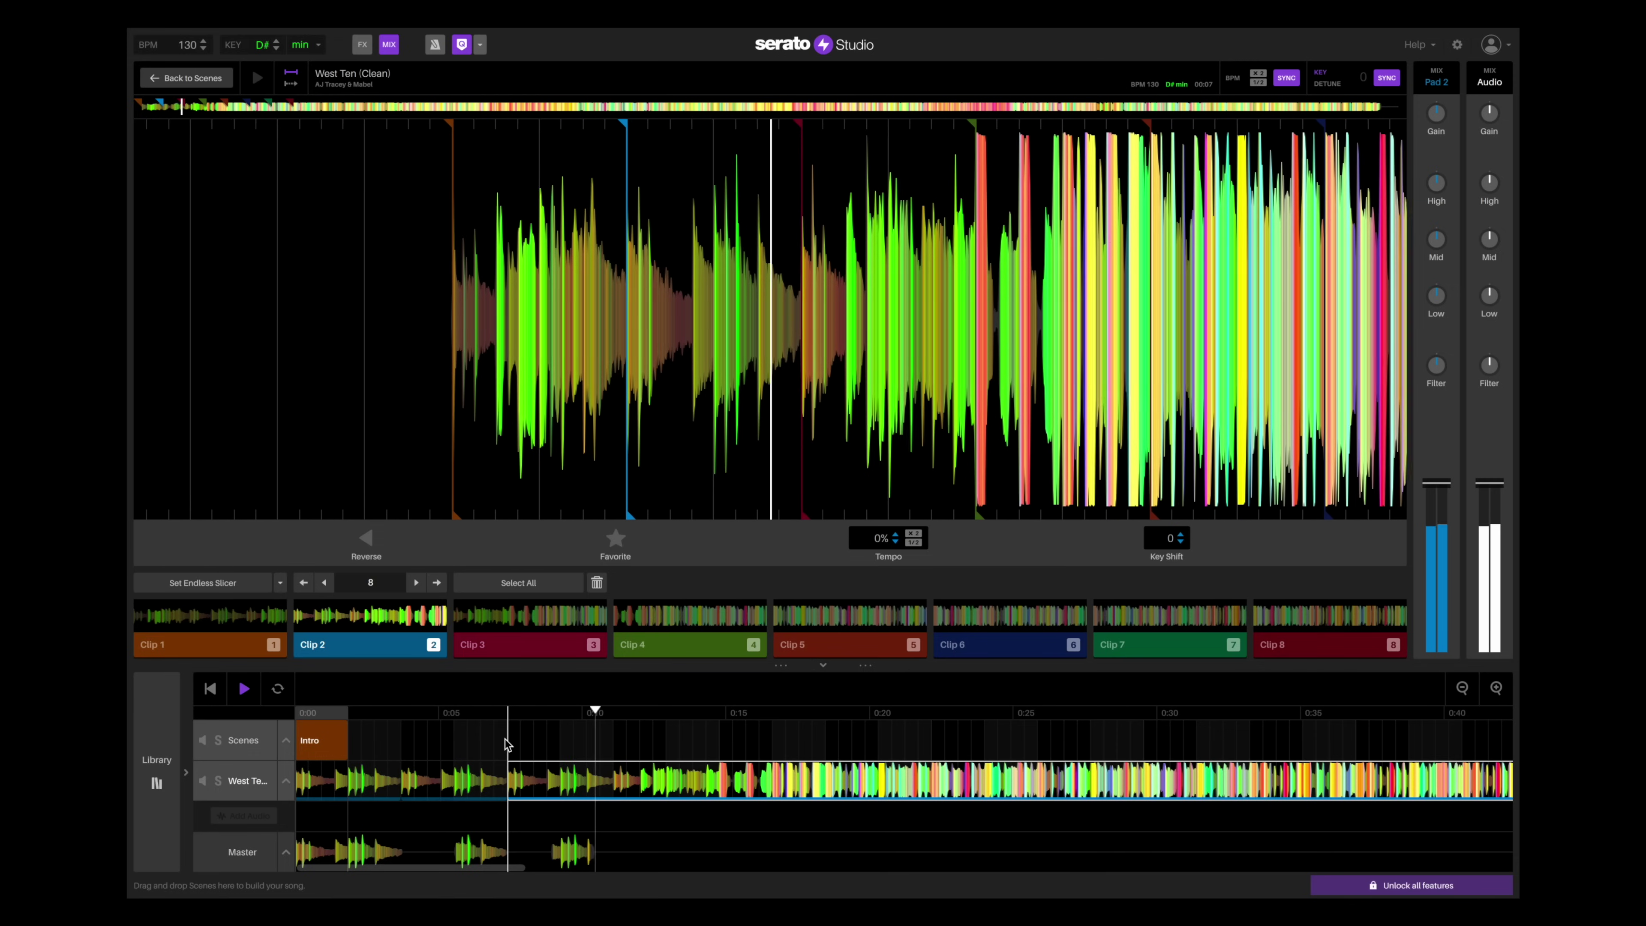
pyautogui.press('space')
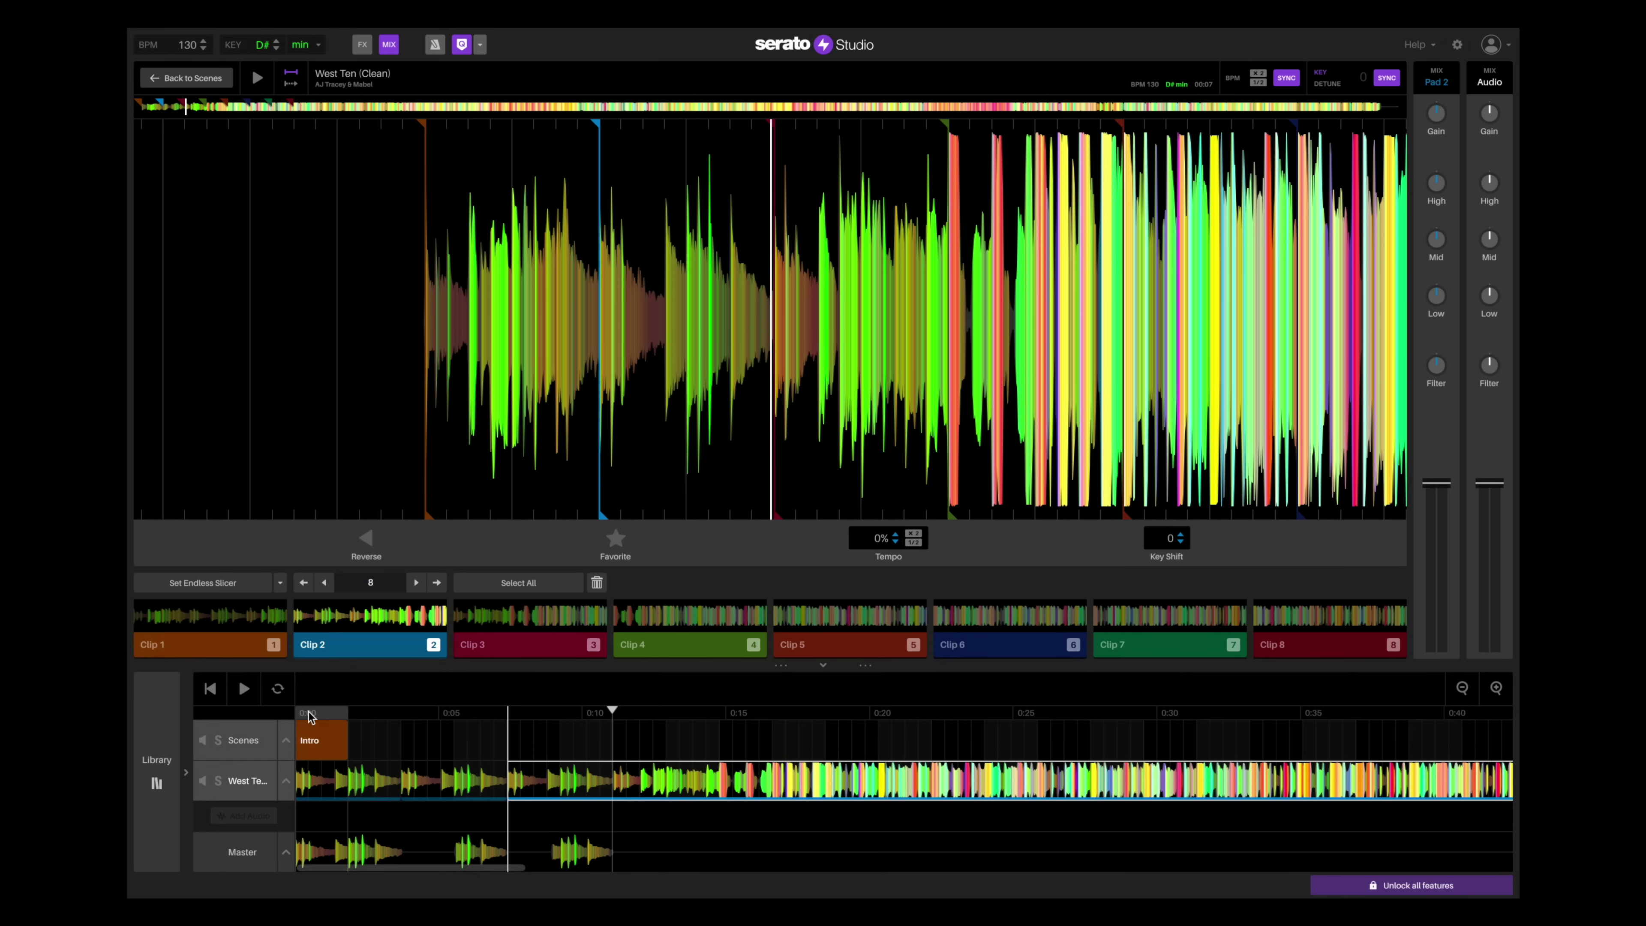
# Step: Audition Clip 1, place it on the West Ten track at about 0:11, and play the song from the beginning
pyautogui.click(199, 646)
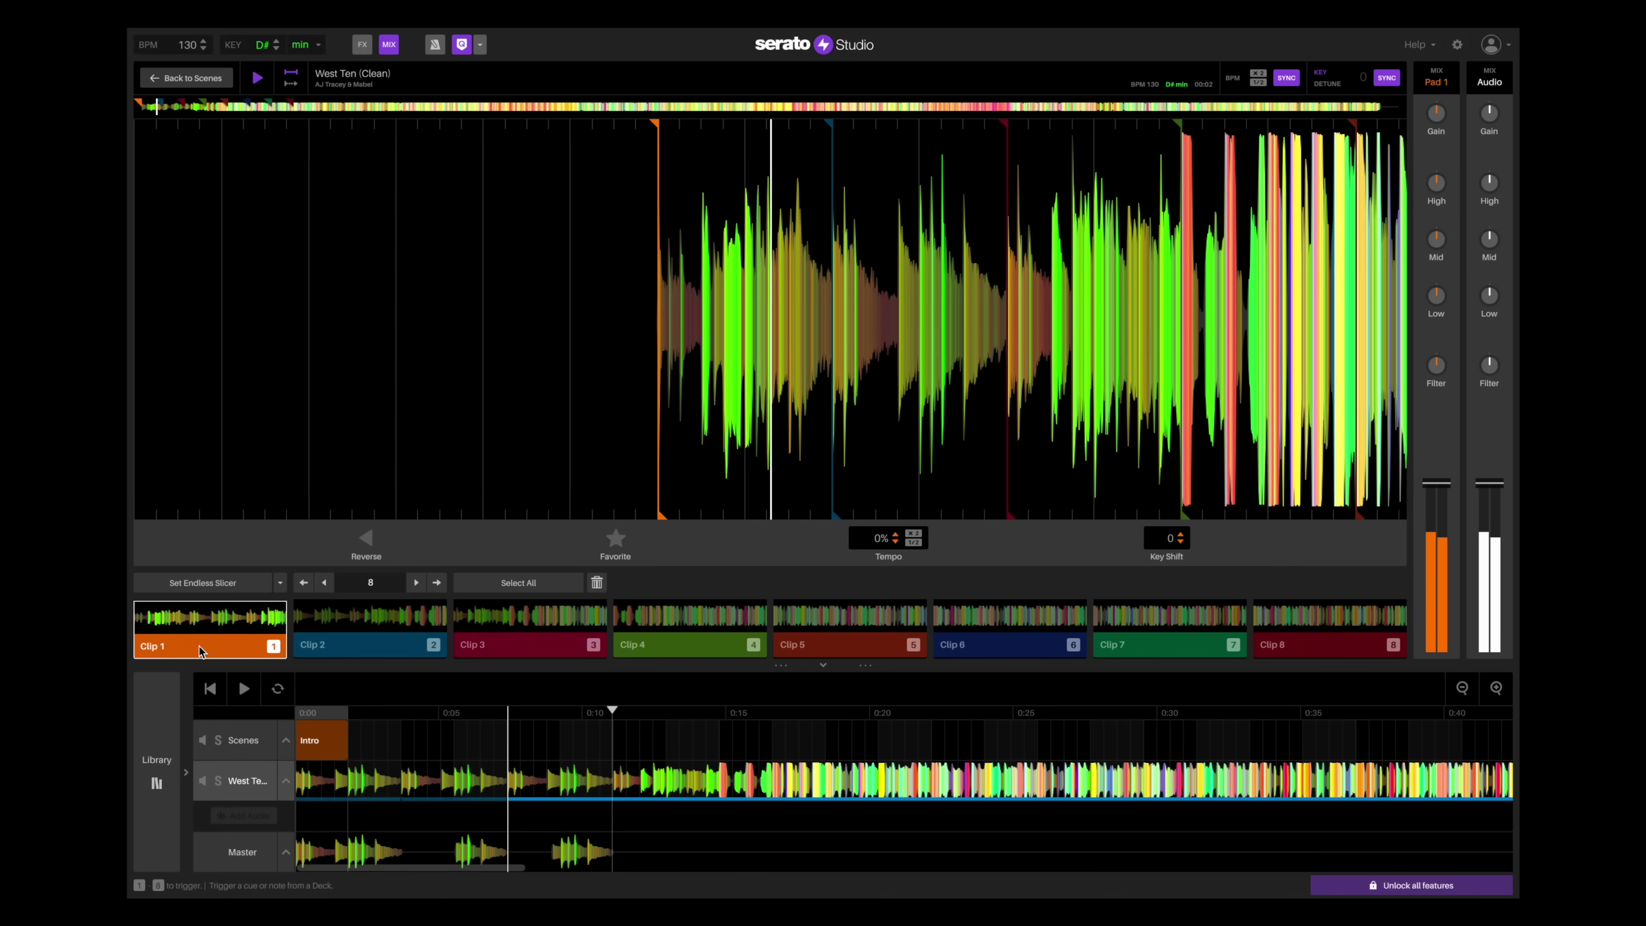
pyautogui.moveTo(200, 646); pyautogui.dragTo(658, 780)
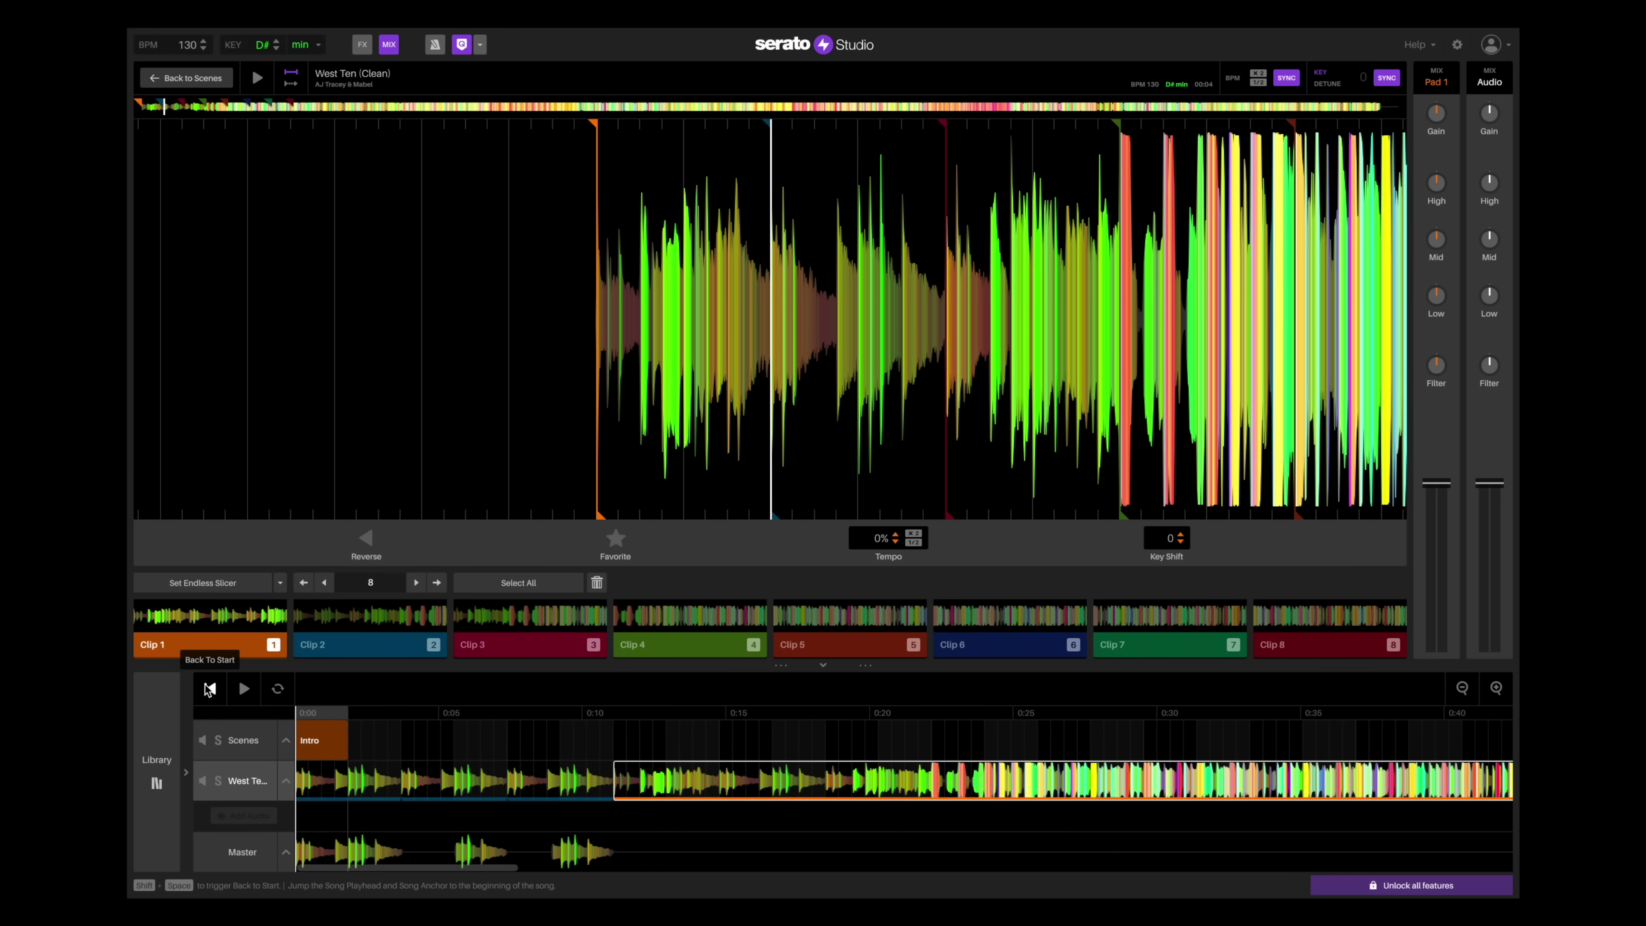
pyautogui.press('space')
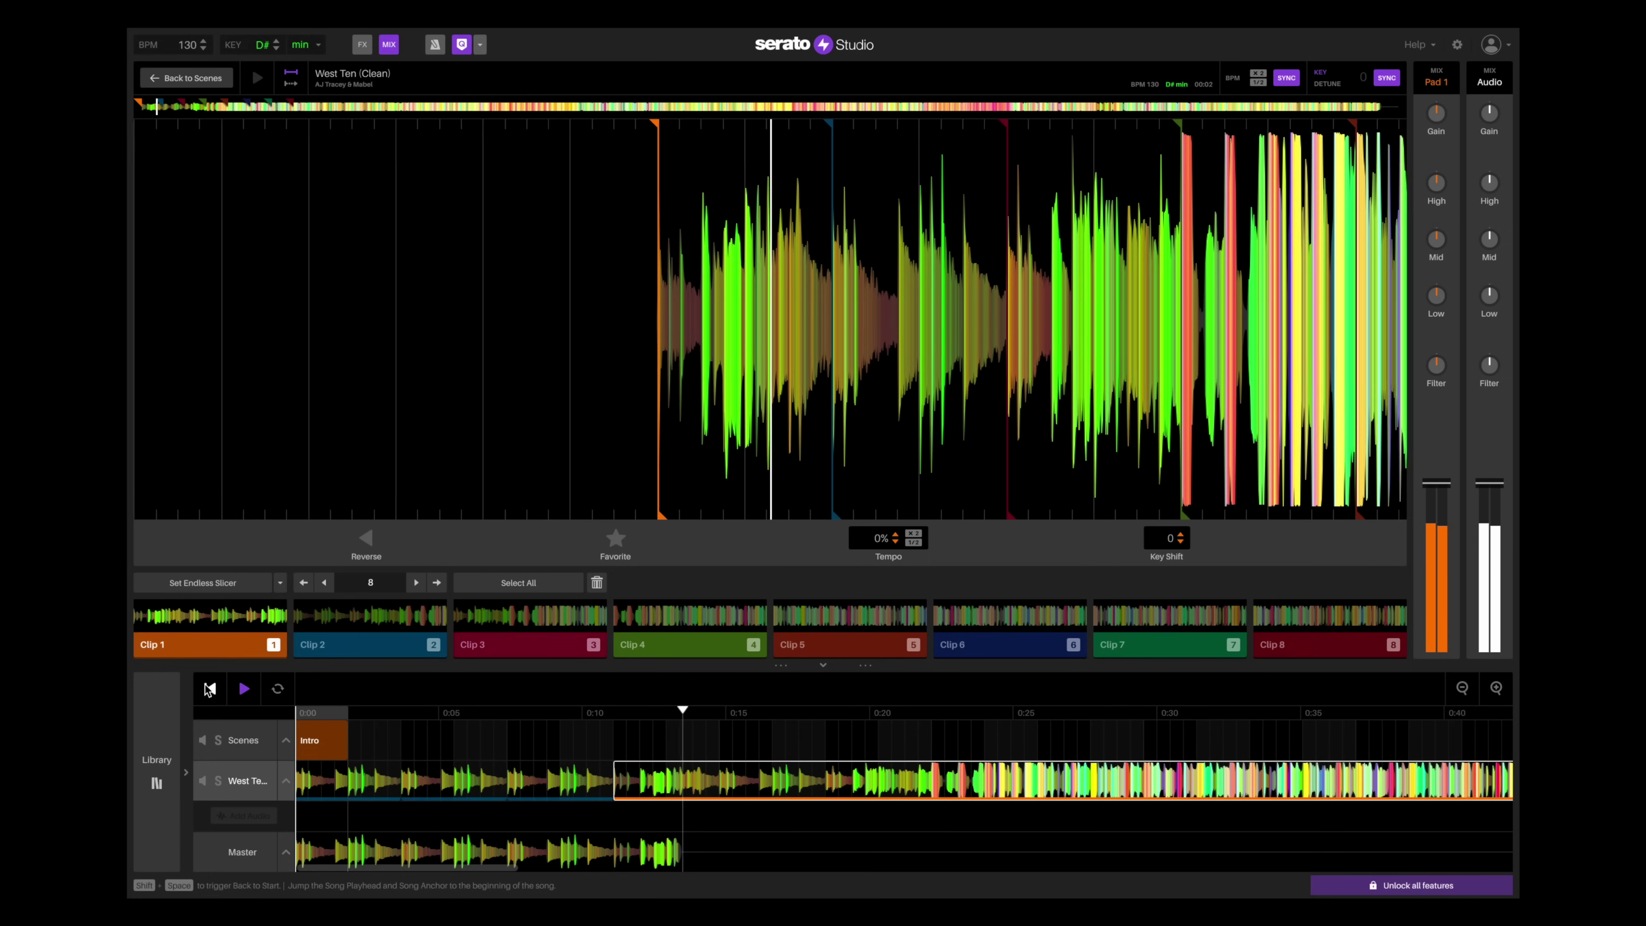
pyautogui.press('space')
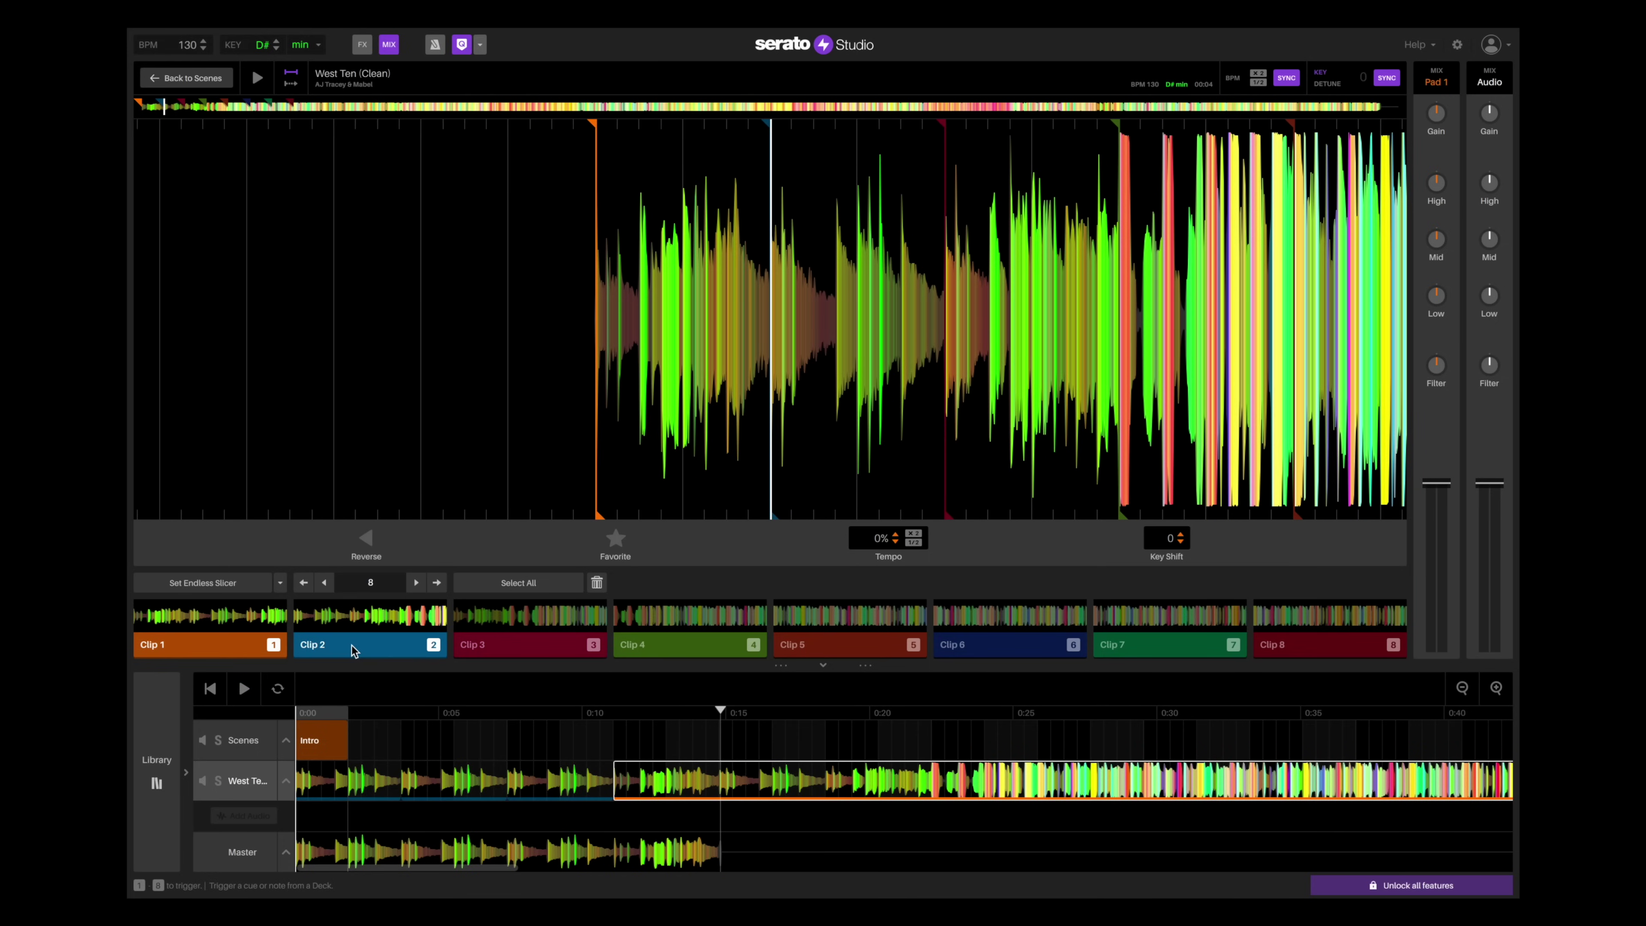
# Step: Add Clip 2 to the West Ten track at about 0:15, 0:18 and 0:22, and play back the added sections
pyautogui.moveTo(353, 650); pyautogui.dragTo(776, 739)
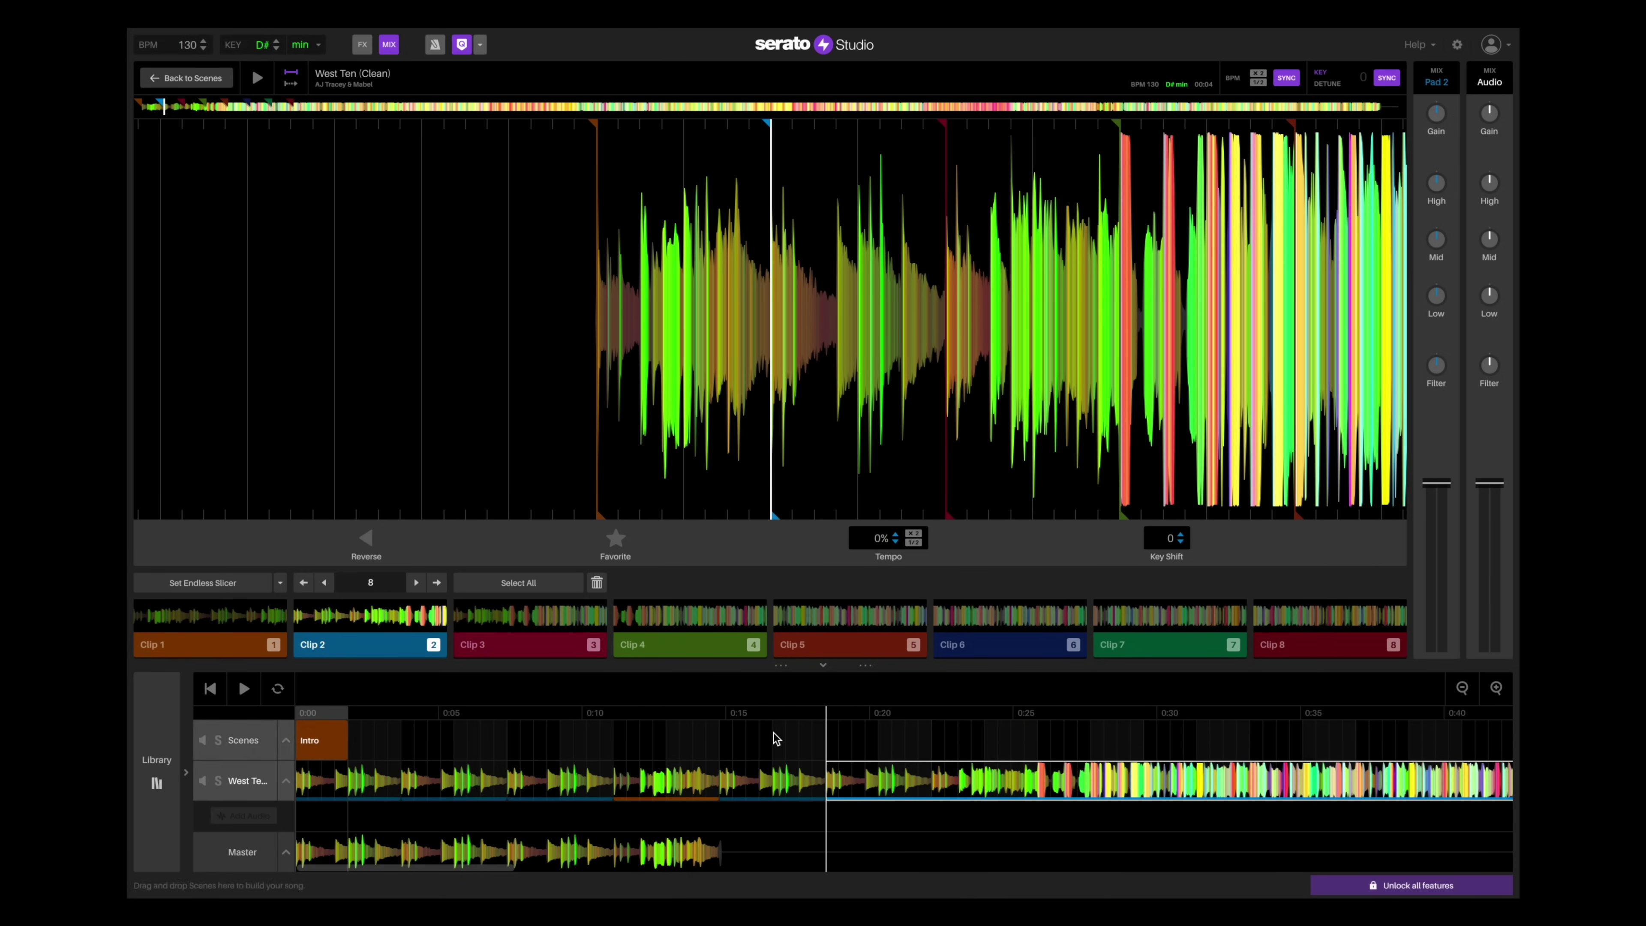
pyautogui.press('space')
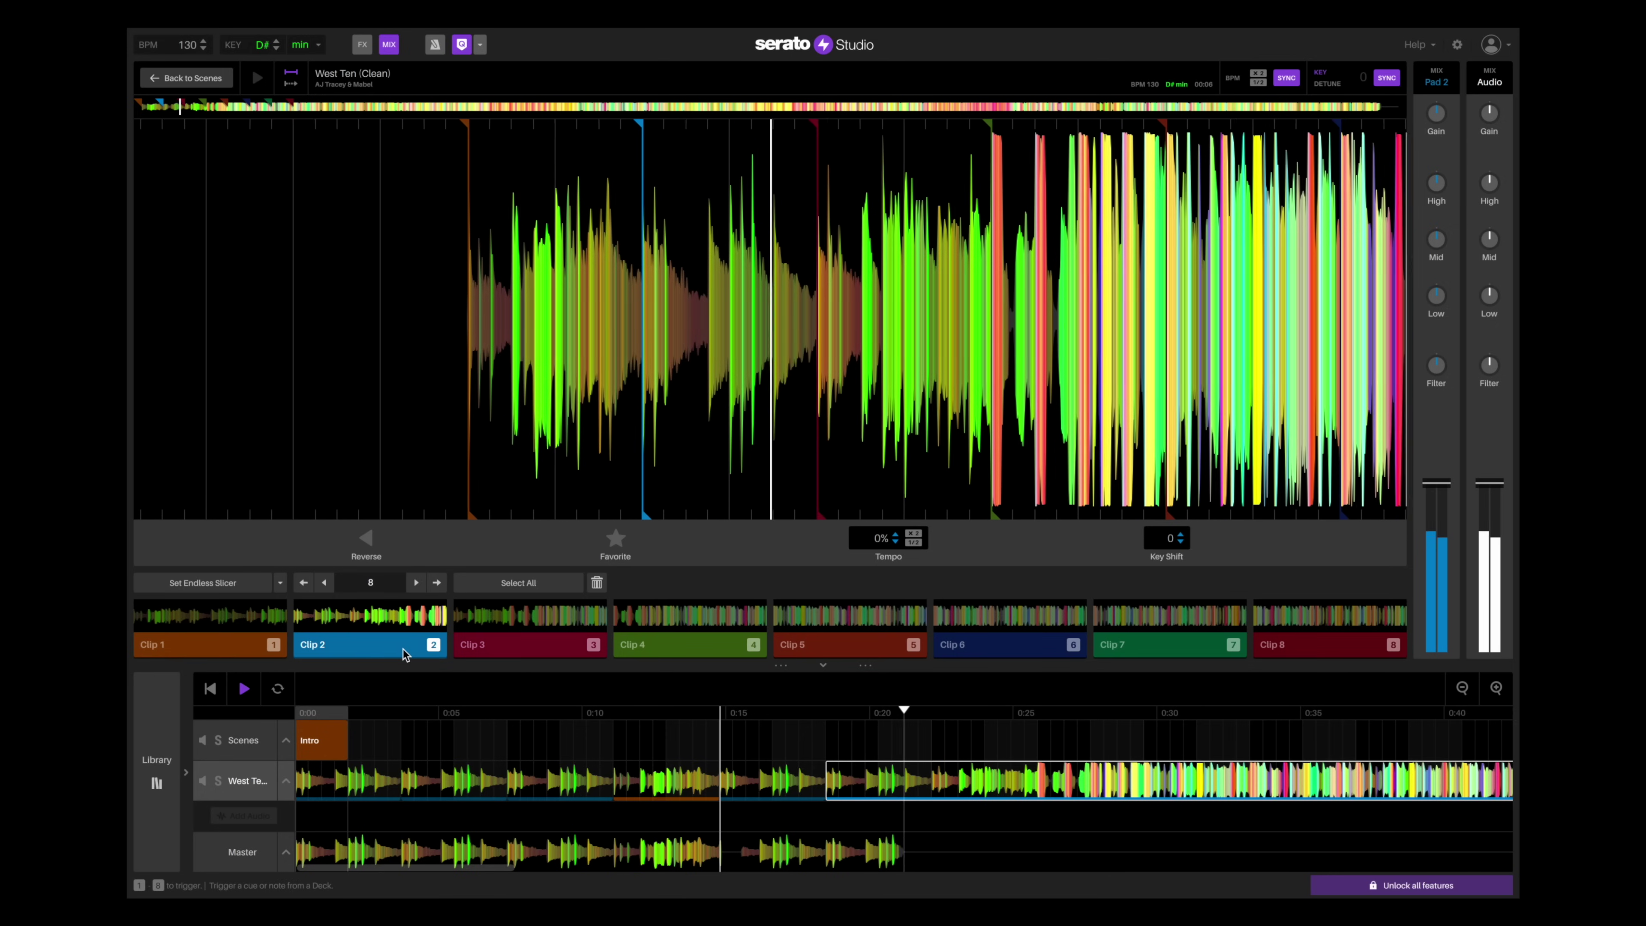
pyautogui.press('space')
pyautogui.moveTo(374, 651); pyautogui.dragTo(1010, 780)
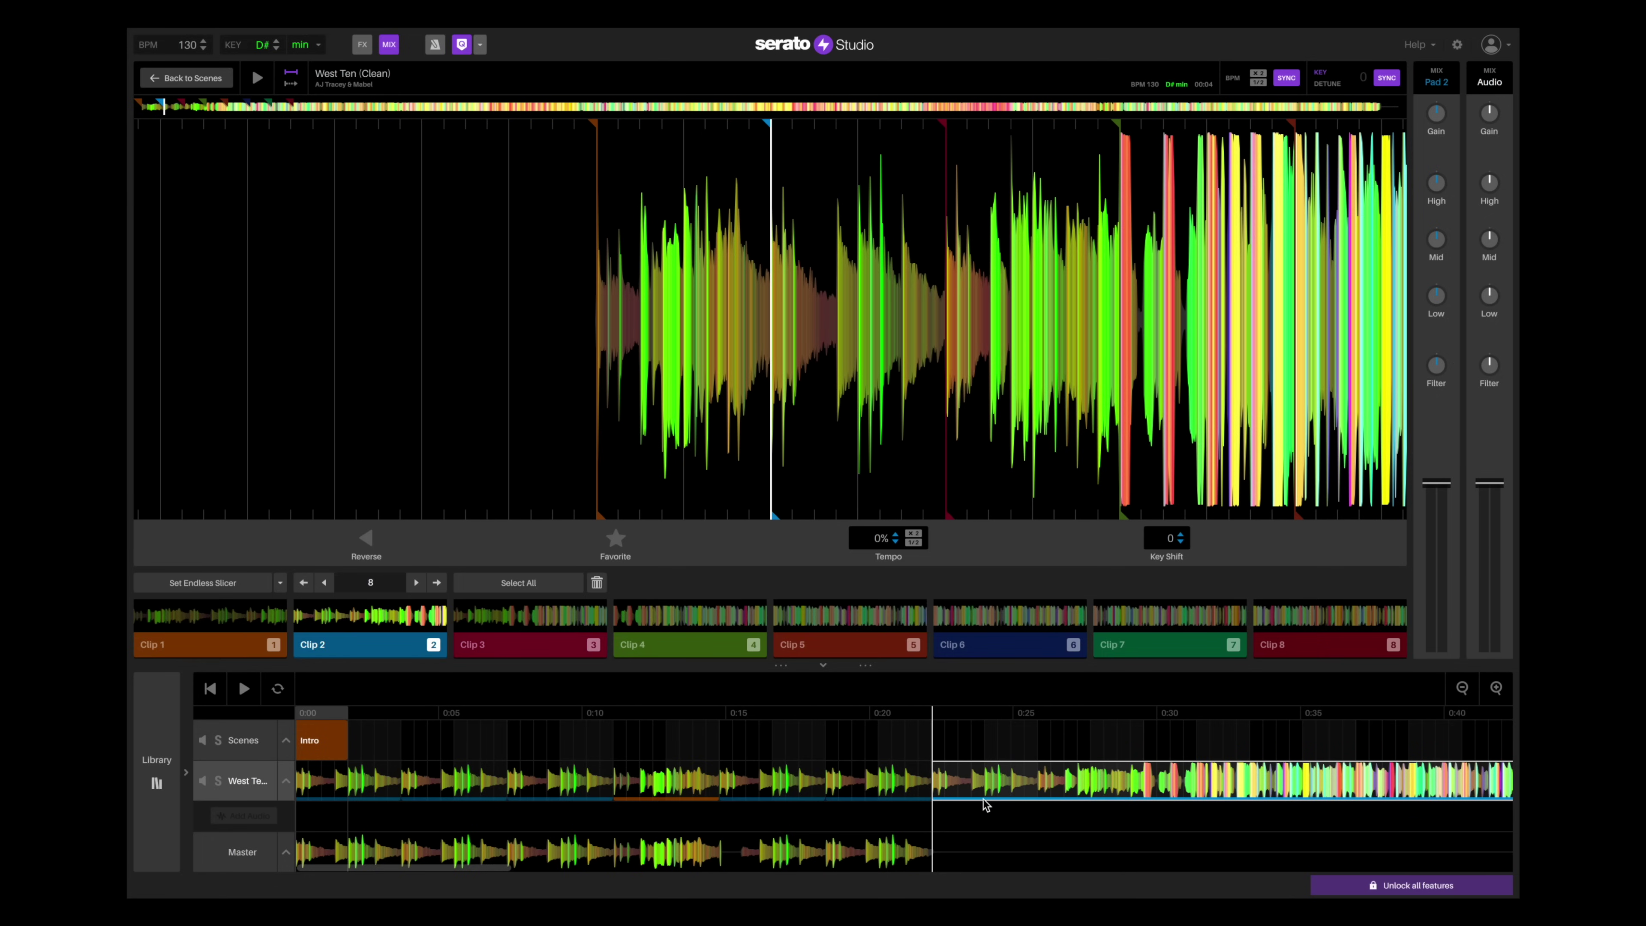
pyautogui.press('space')
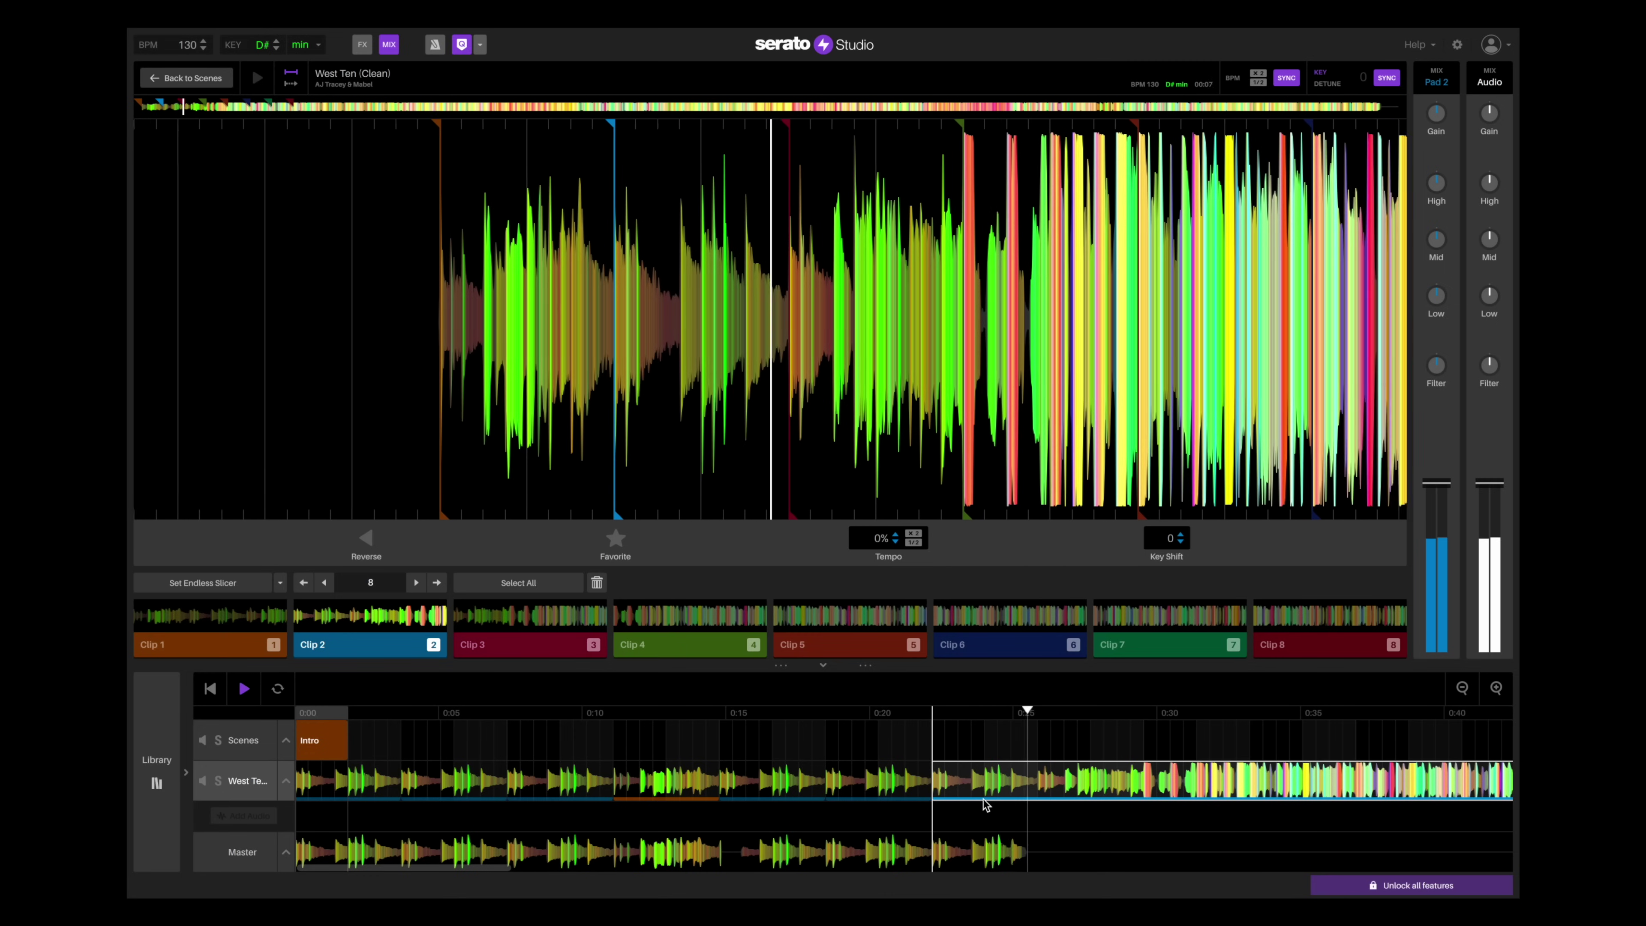
pyautogui.press('space')
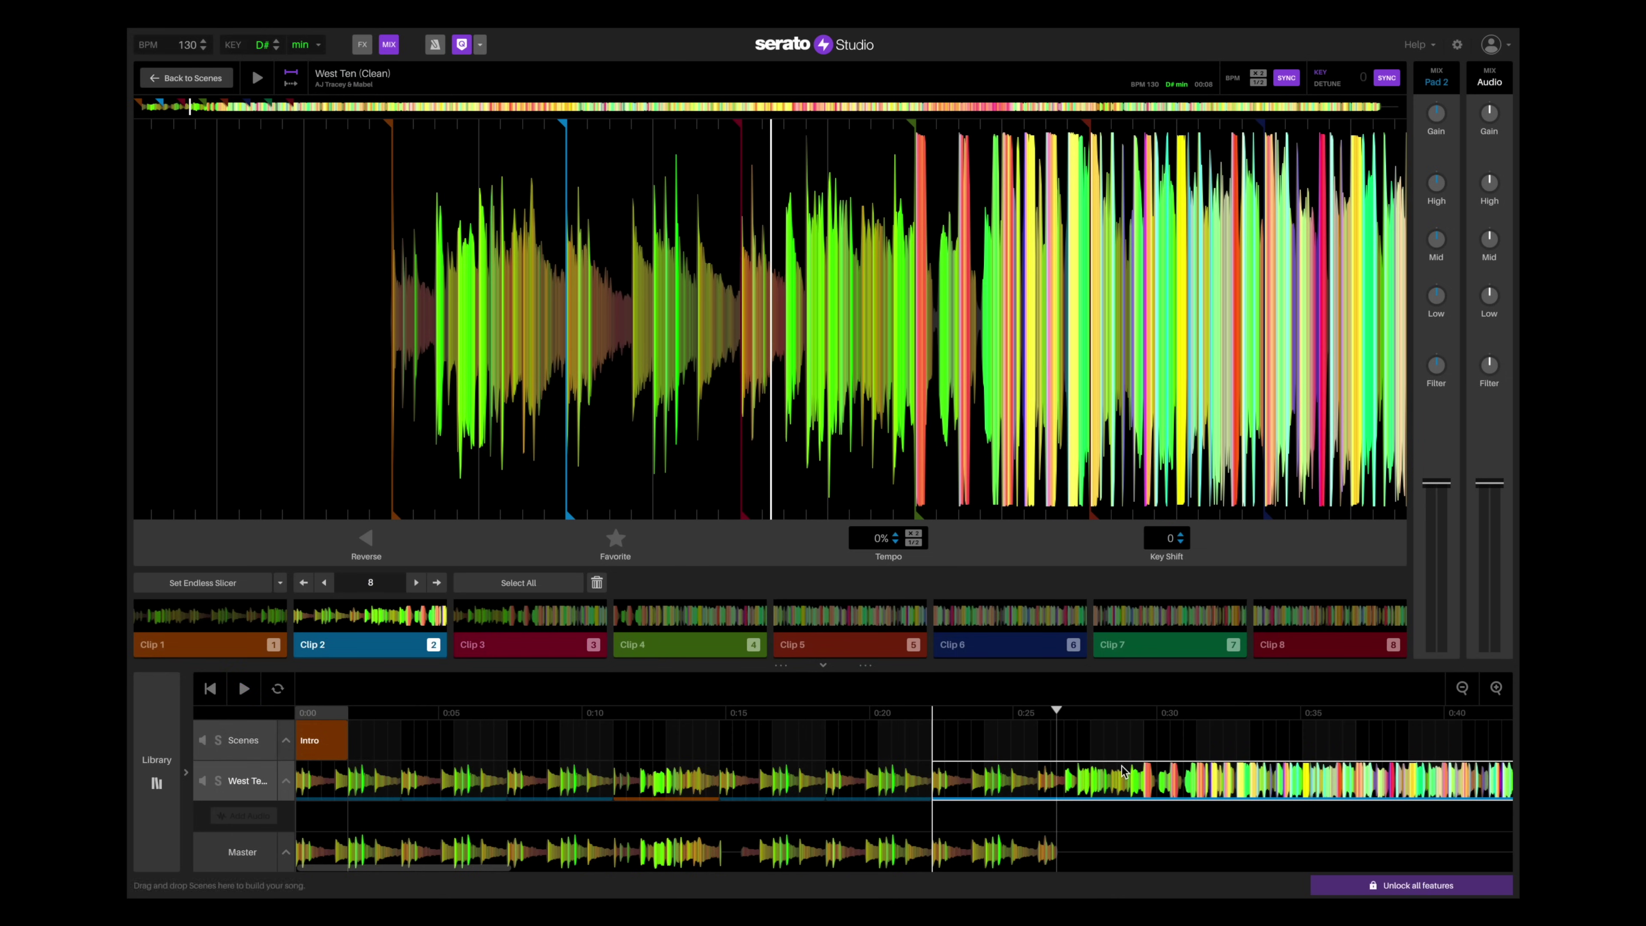
# Step: Audition Clips 3 and 4, and place Clip 4 on the West Ten track at about 0:26
pyautogui.click(1056, 713)
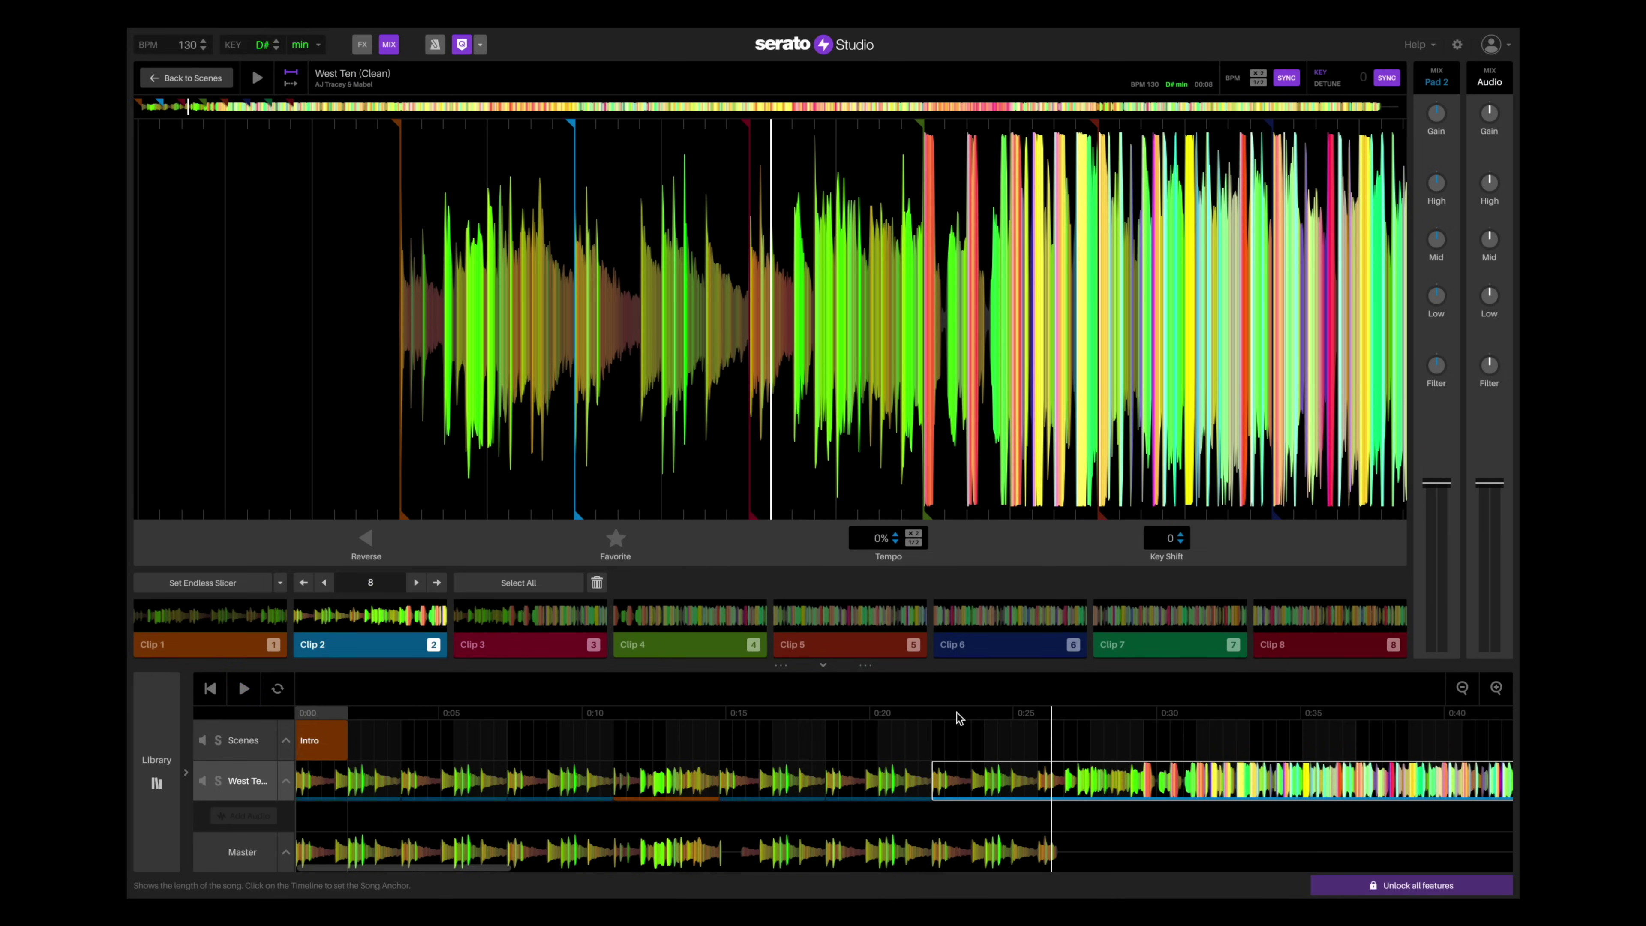
pyautogui.click(518, 648)
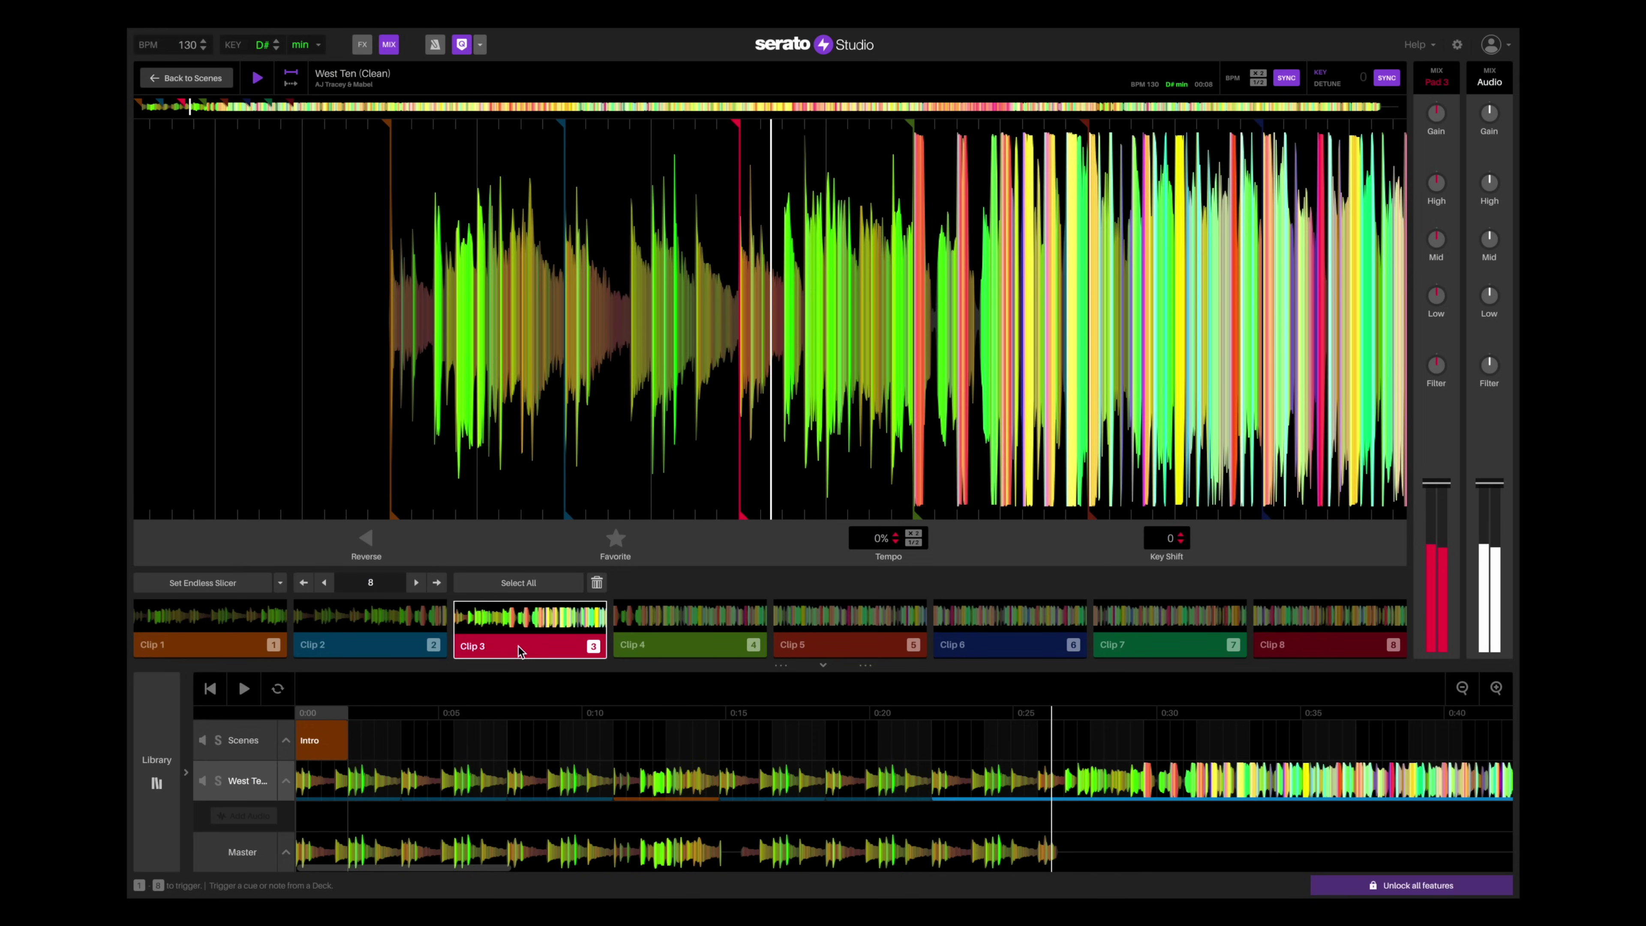
pyautogui.click(690, 649)
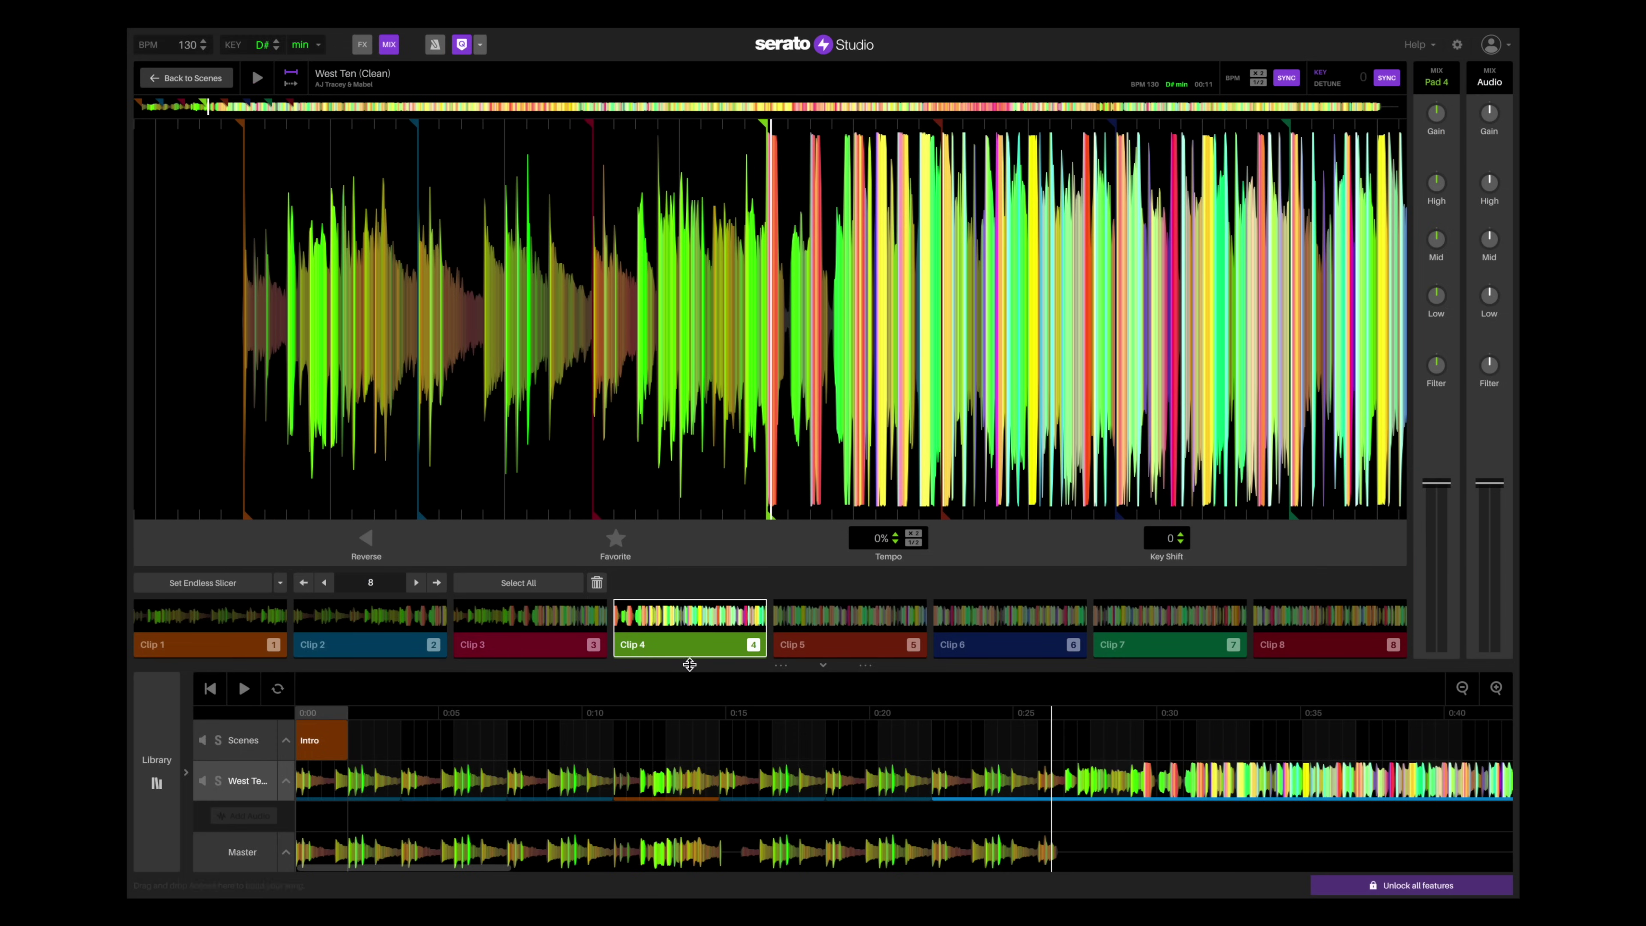
pyautogui.moveTo(688, 649); pyautogui.dragTo(1115, 778)
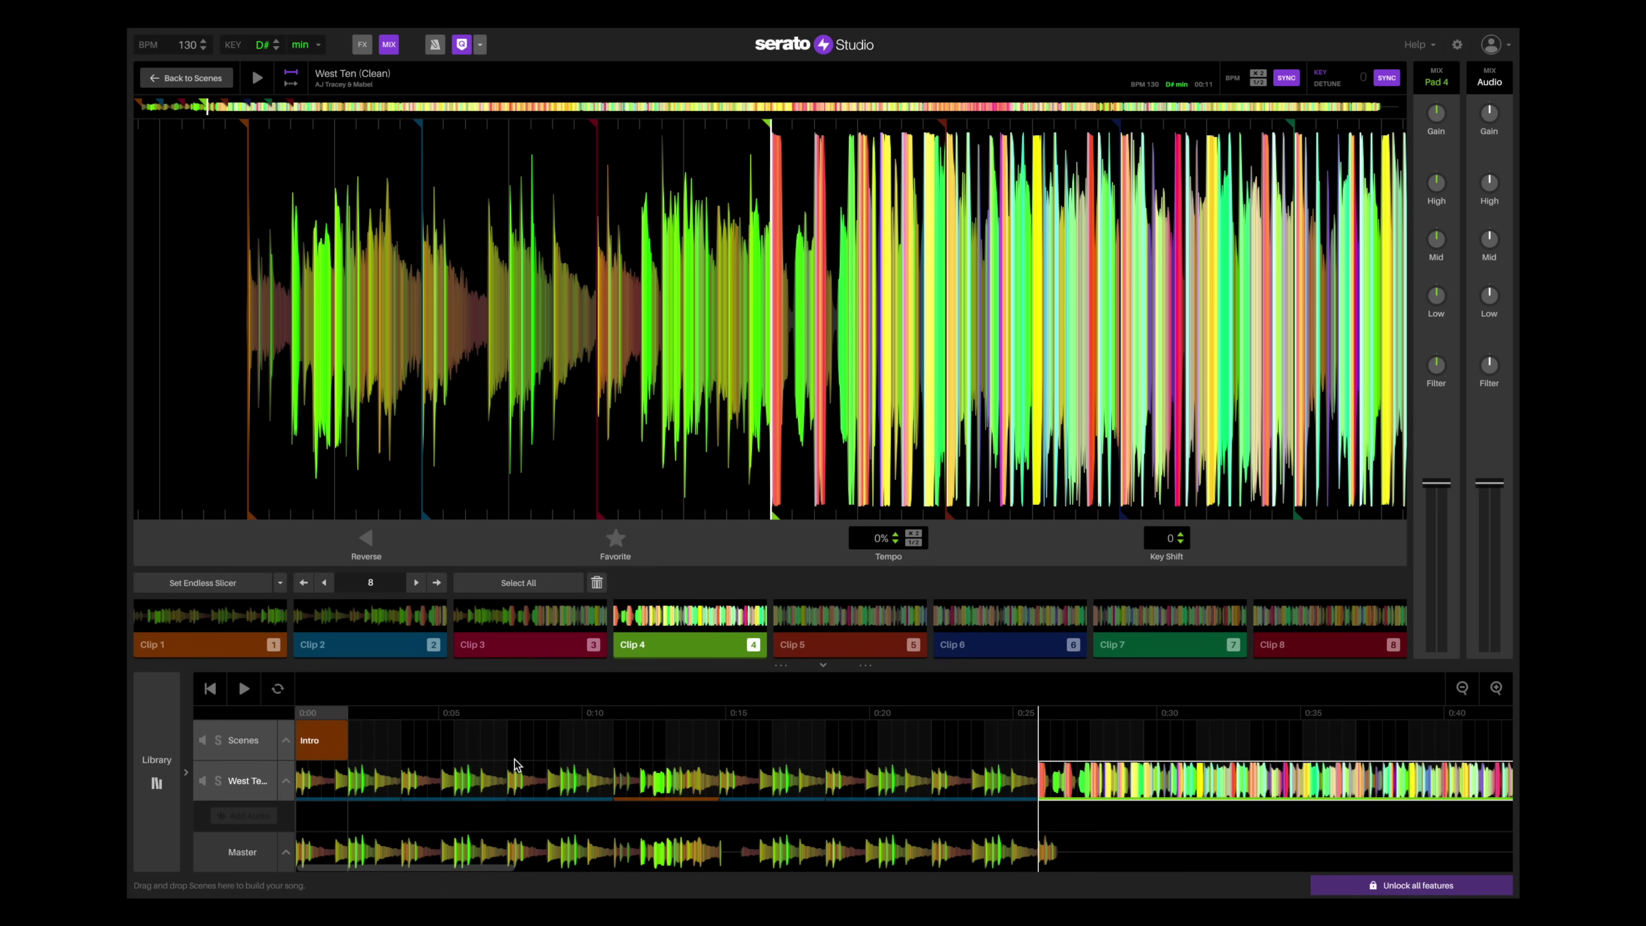
# Step: Play the arrangement from the beginning through Clip 4's entry, check points near 0:15 and 0:29, and return to the start
pyautogui.click(211, 690)
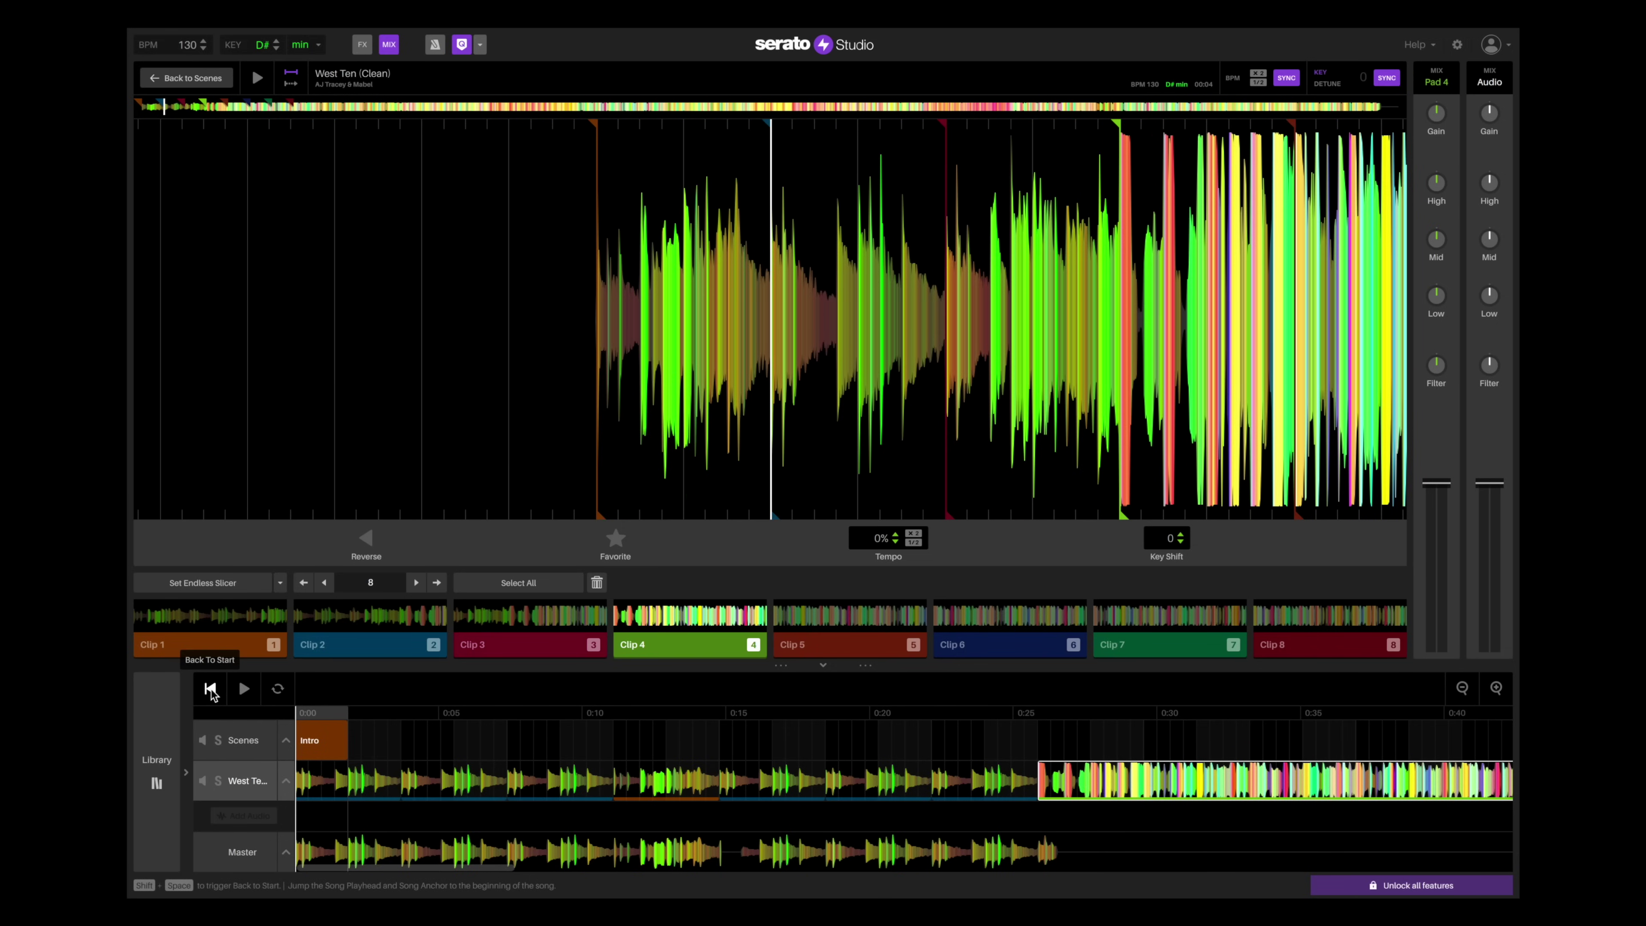
pyautogui.press('space')
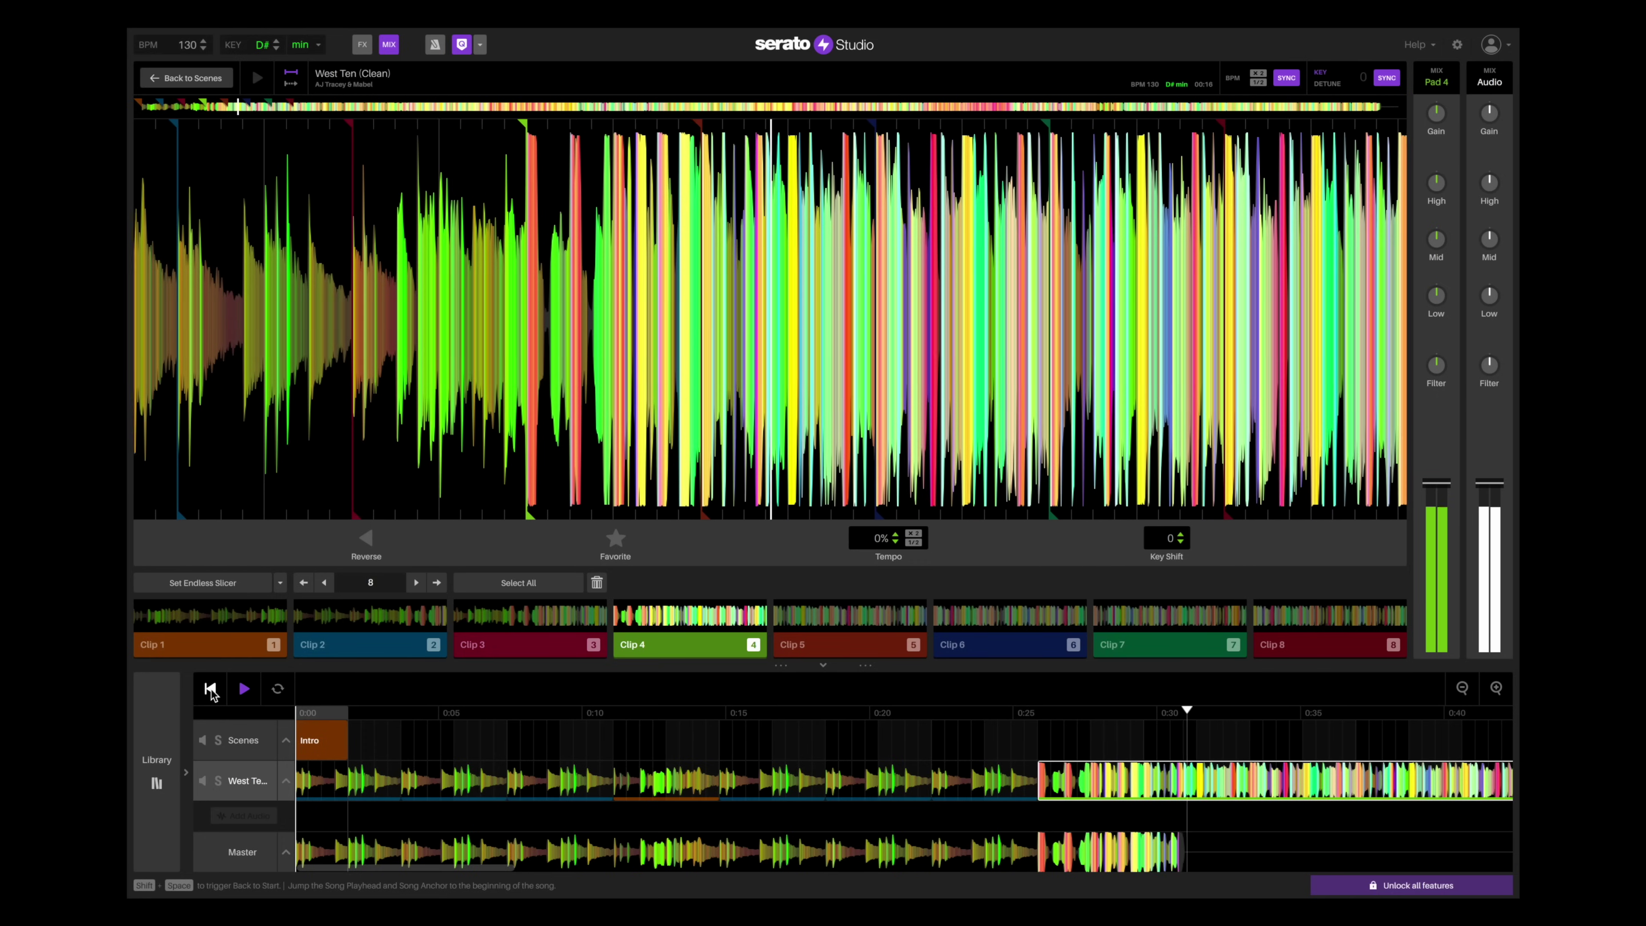
pyautogui.press('space')
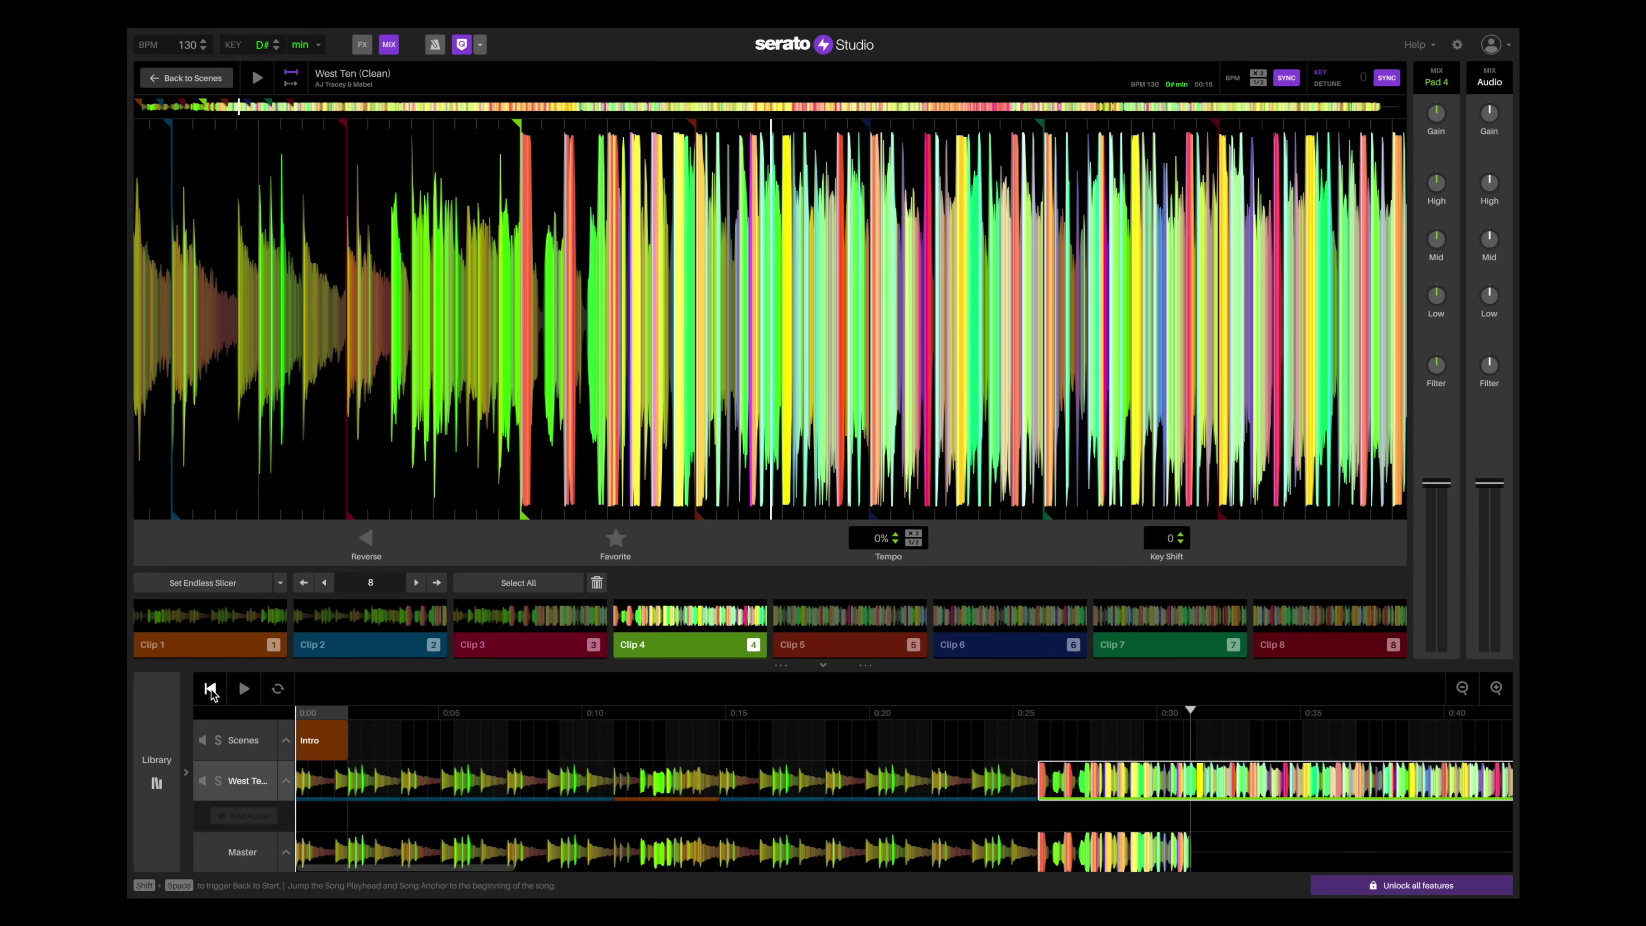
pyautogui.click(716, 714)
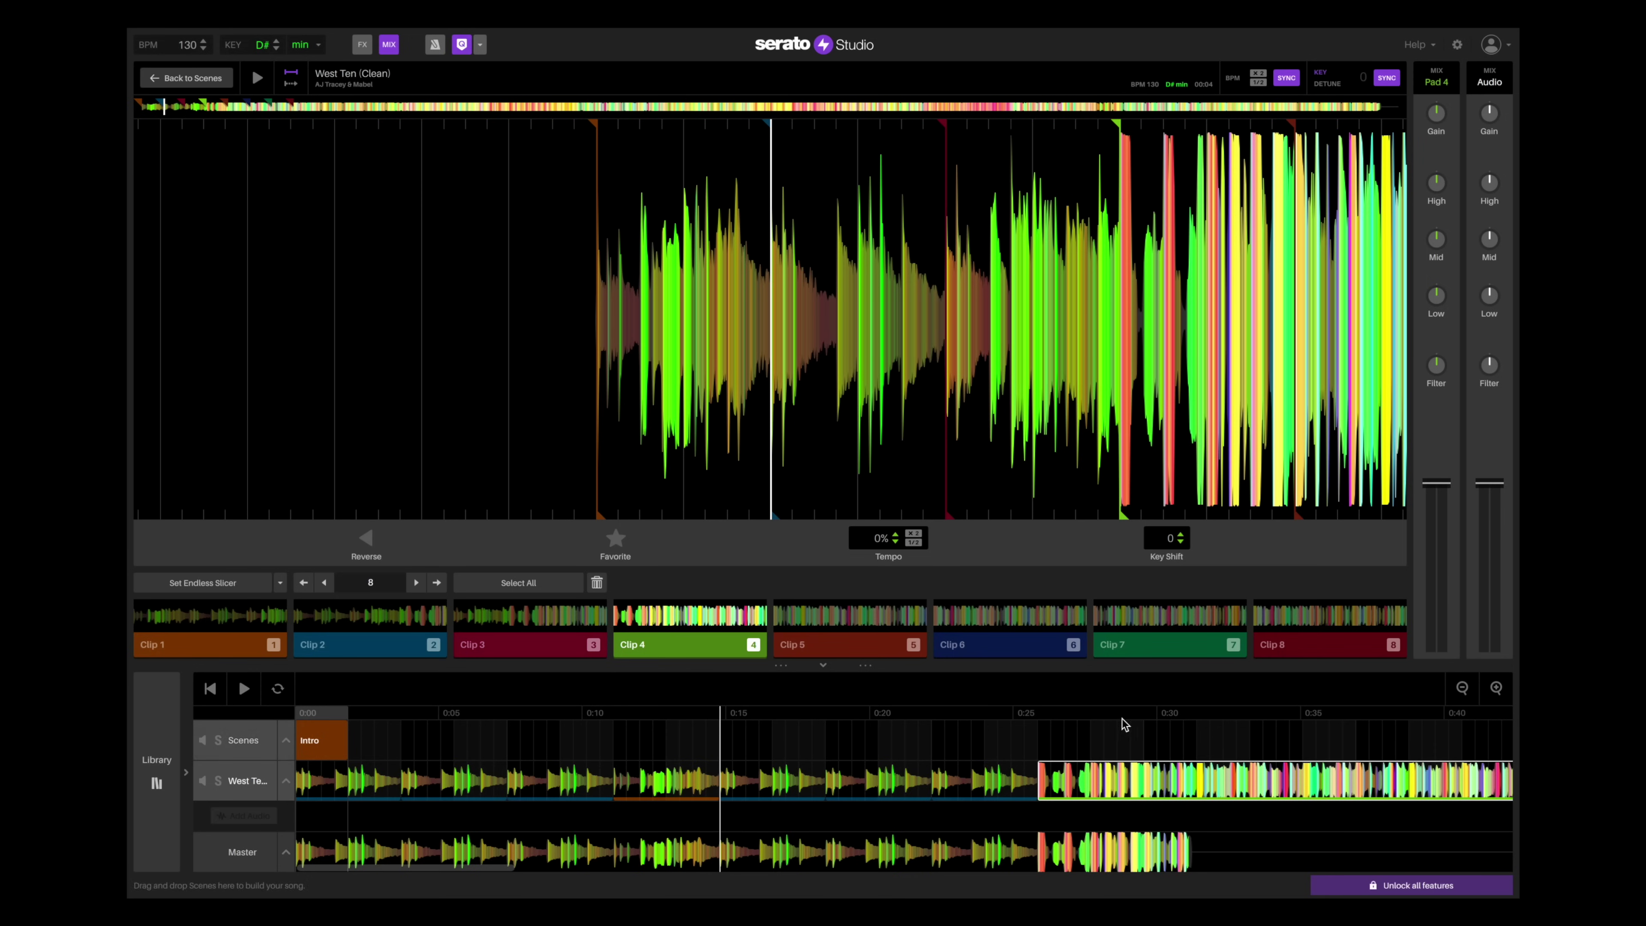
pyautogui.click(1145, 714)
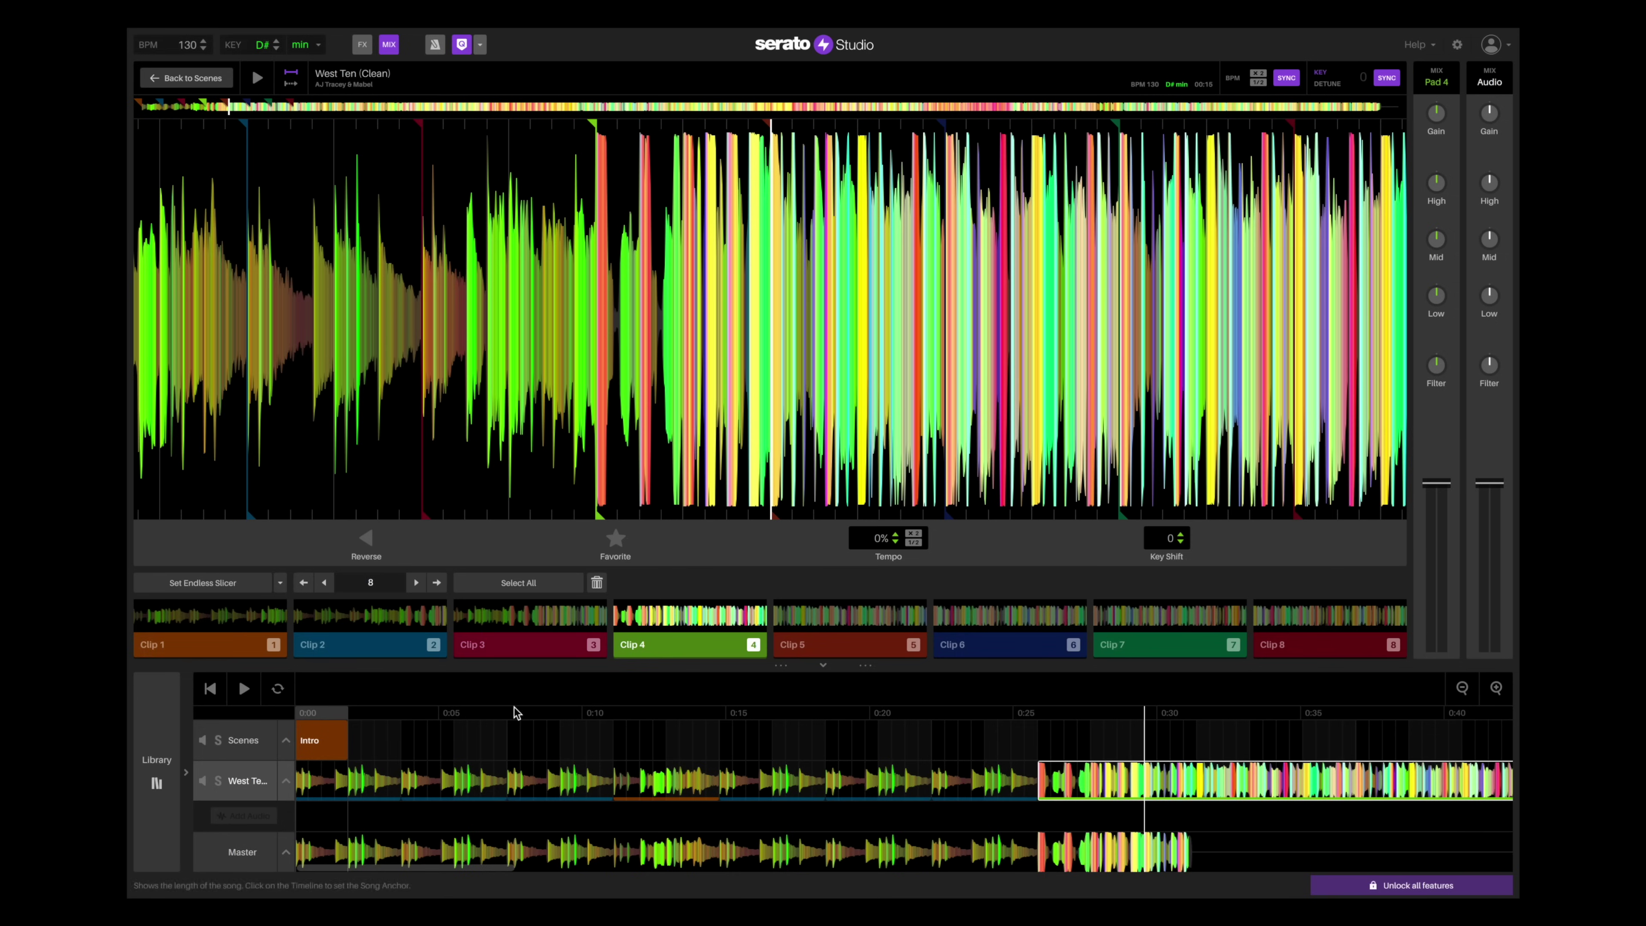
pyautogui.click(211, 688)
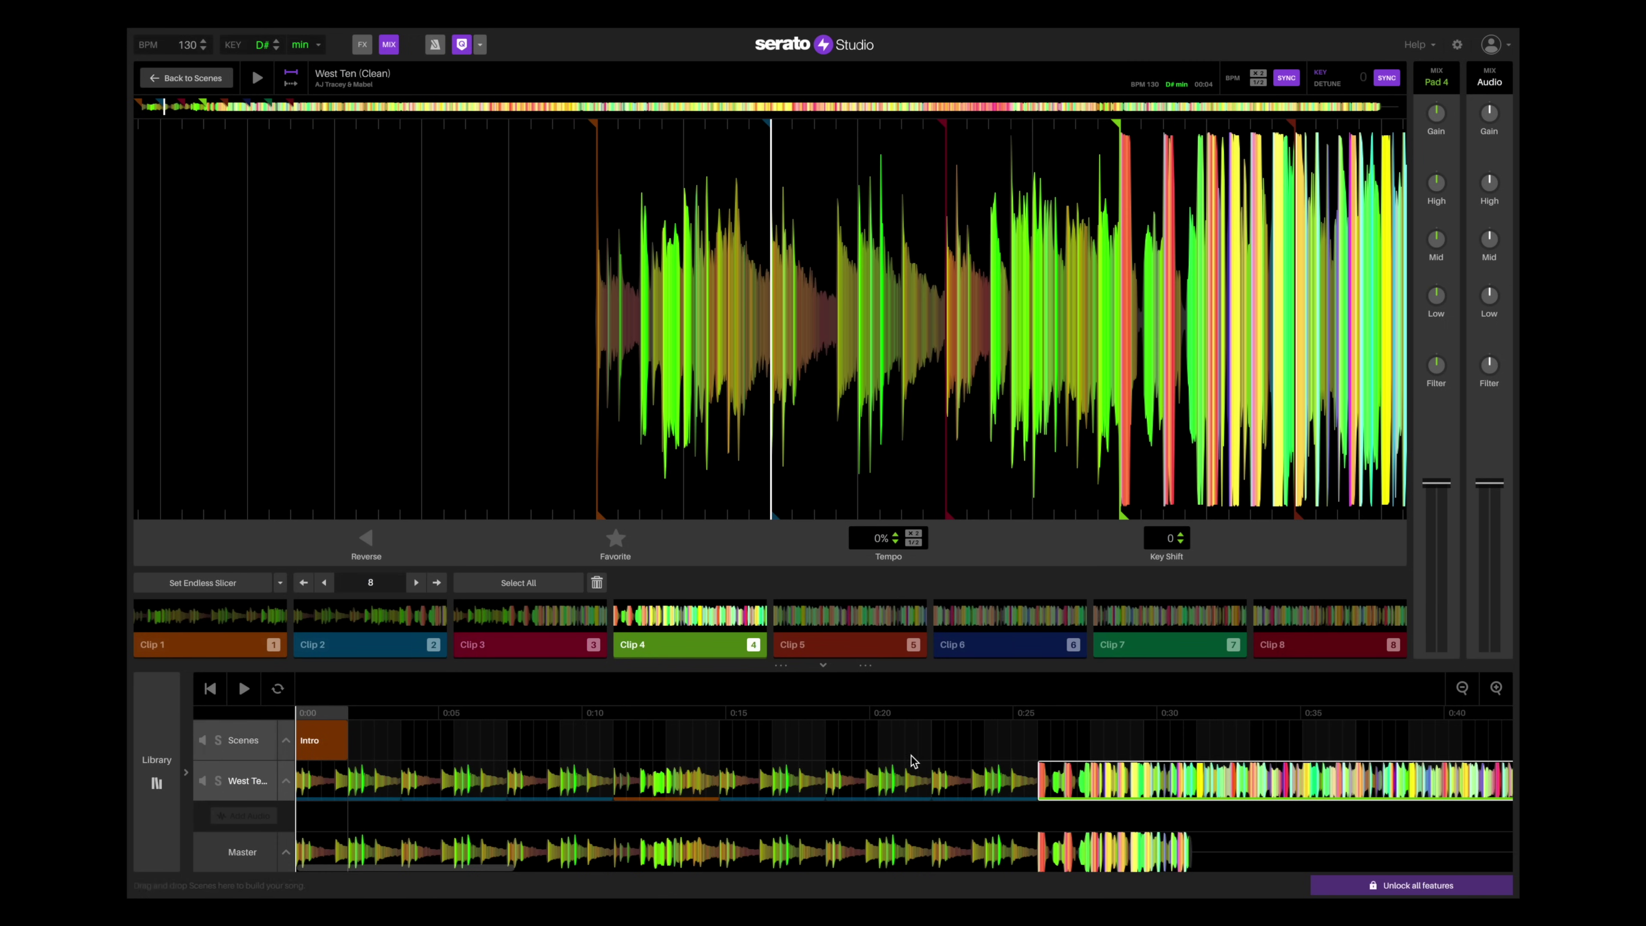
# Step: Examine how far Clip 4 extends along the West Ten track and compare the Master track at the song's start
pyautogui.hscroll(5, 911, 759)
pyautogui.hscroll(20, 911, 759)
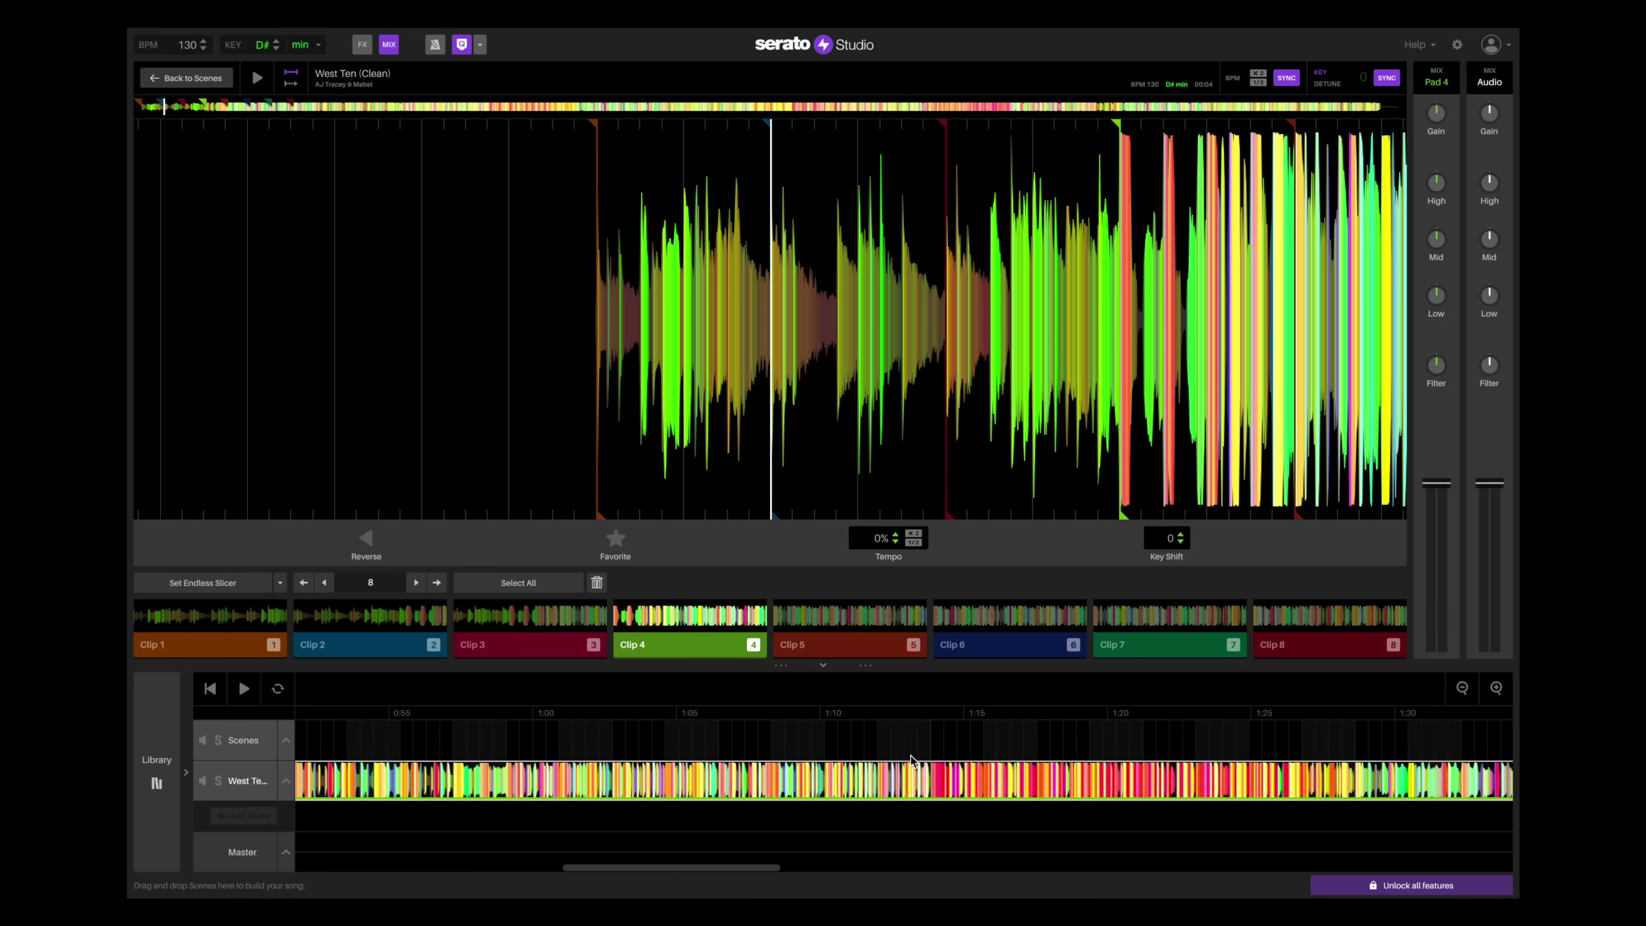
pyautogui.hscroll(5, 910, 758)
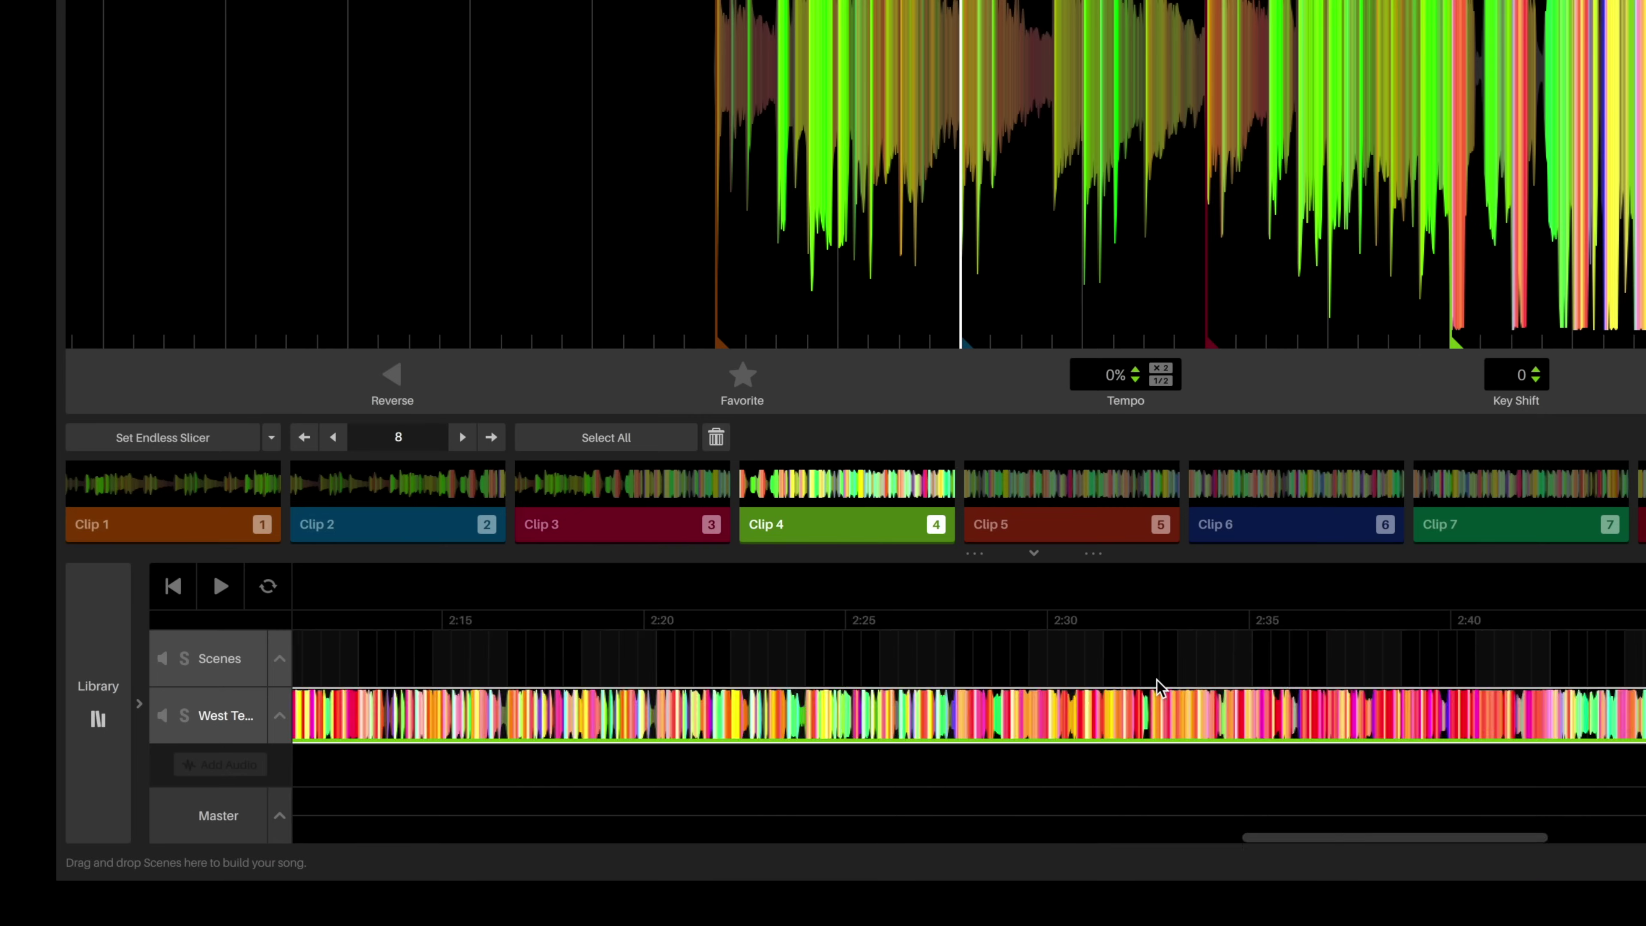
pyautogui.hscroll(-20, 1157, 684)
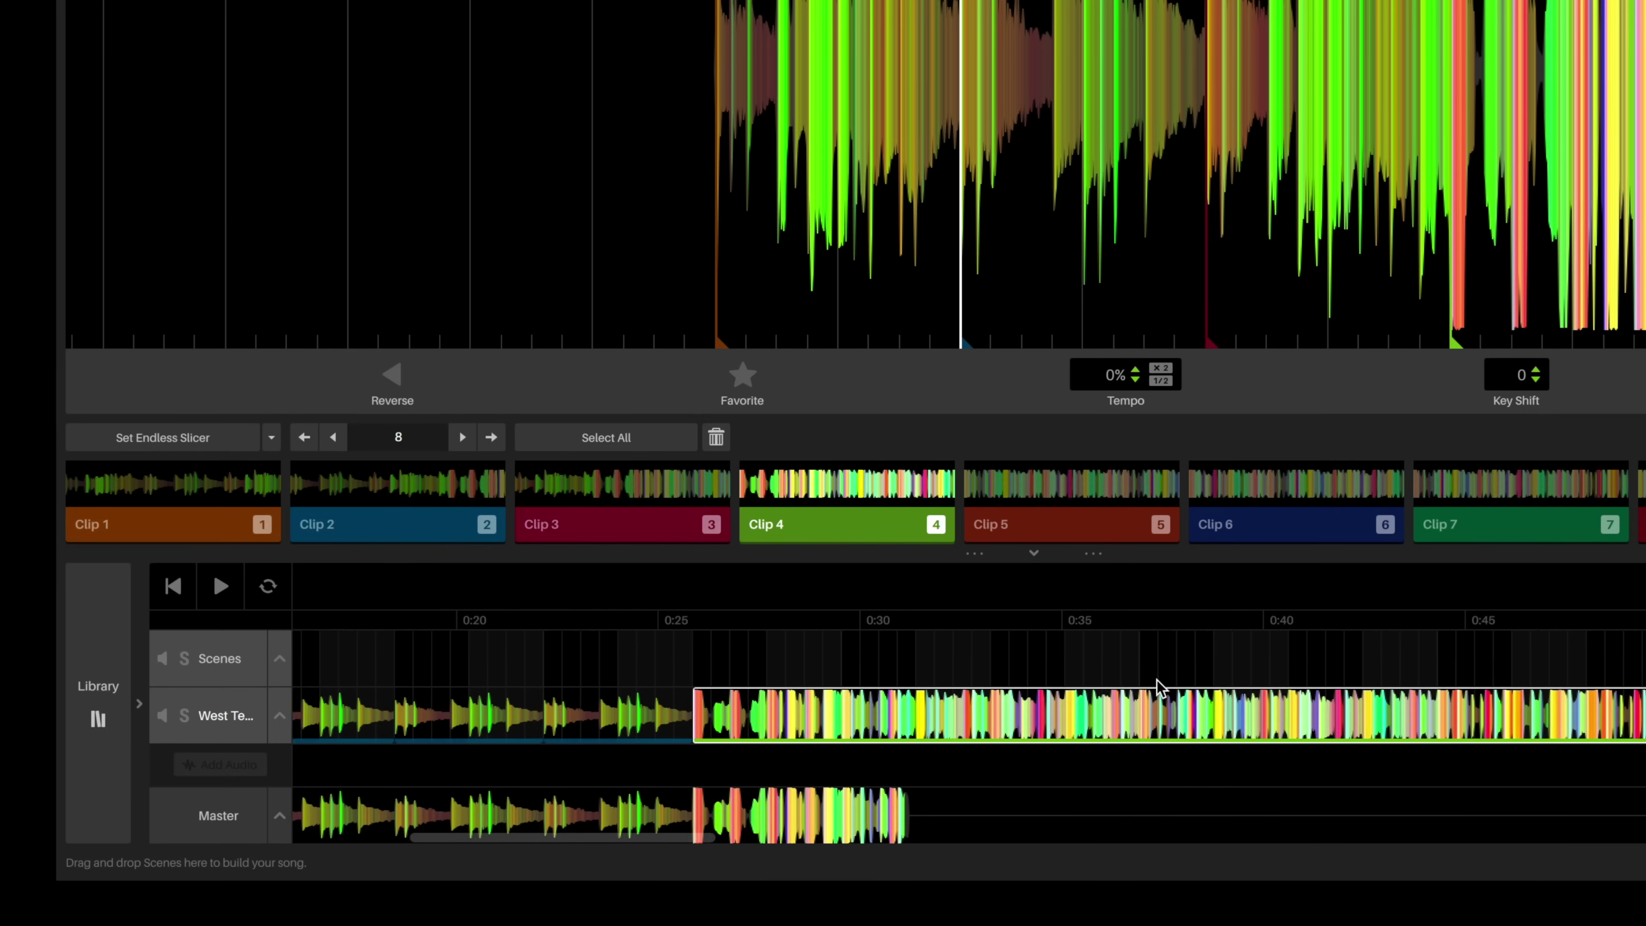
pyautogui.moveTo(262, 876)
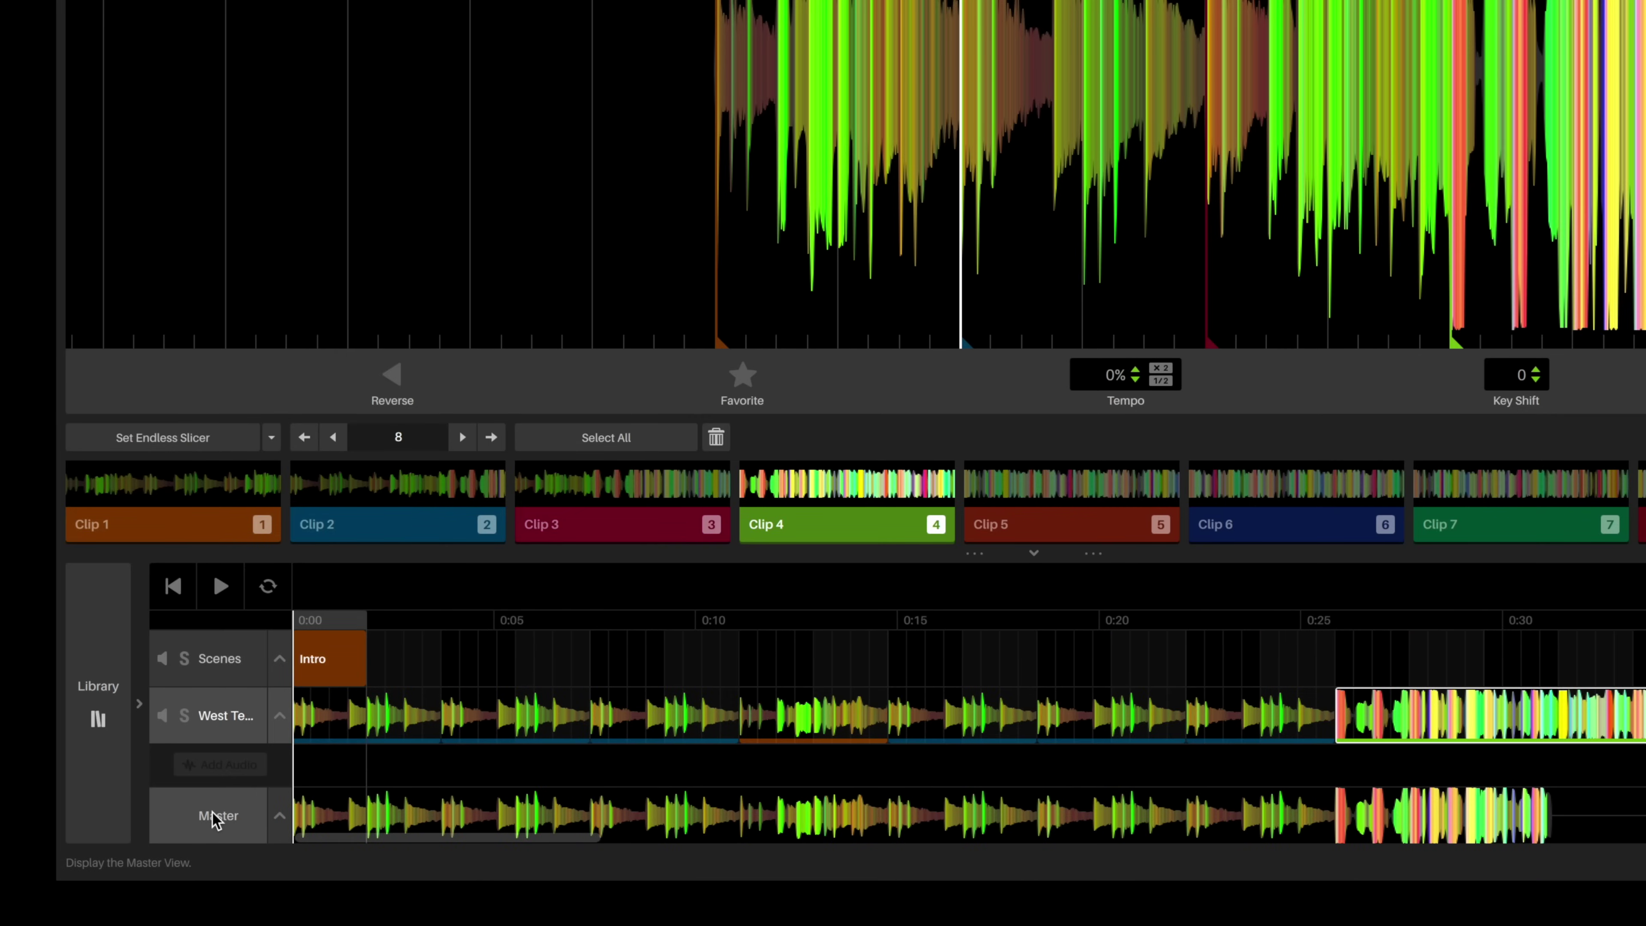
# Step: Show the Master View and play the song from the start, checking points near 0:09, 0:20 and 0:25, and stop playback after Clip 4 enters
pyautogui.click(215, 816)
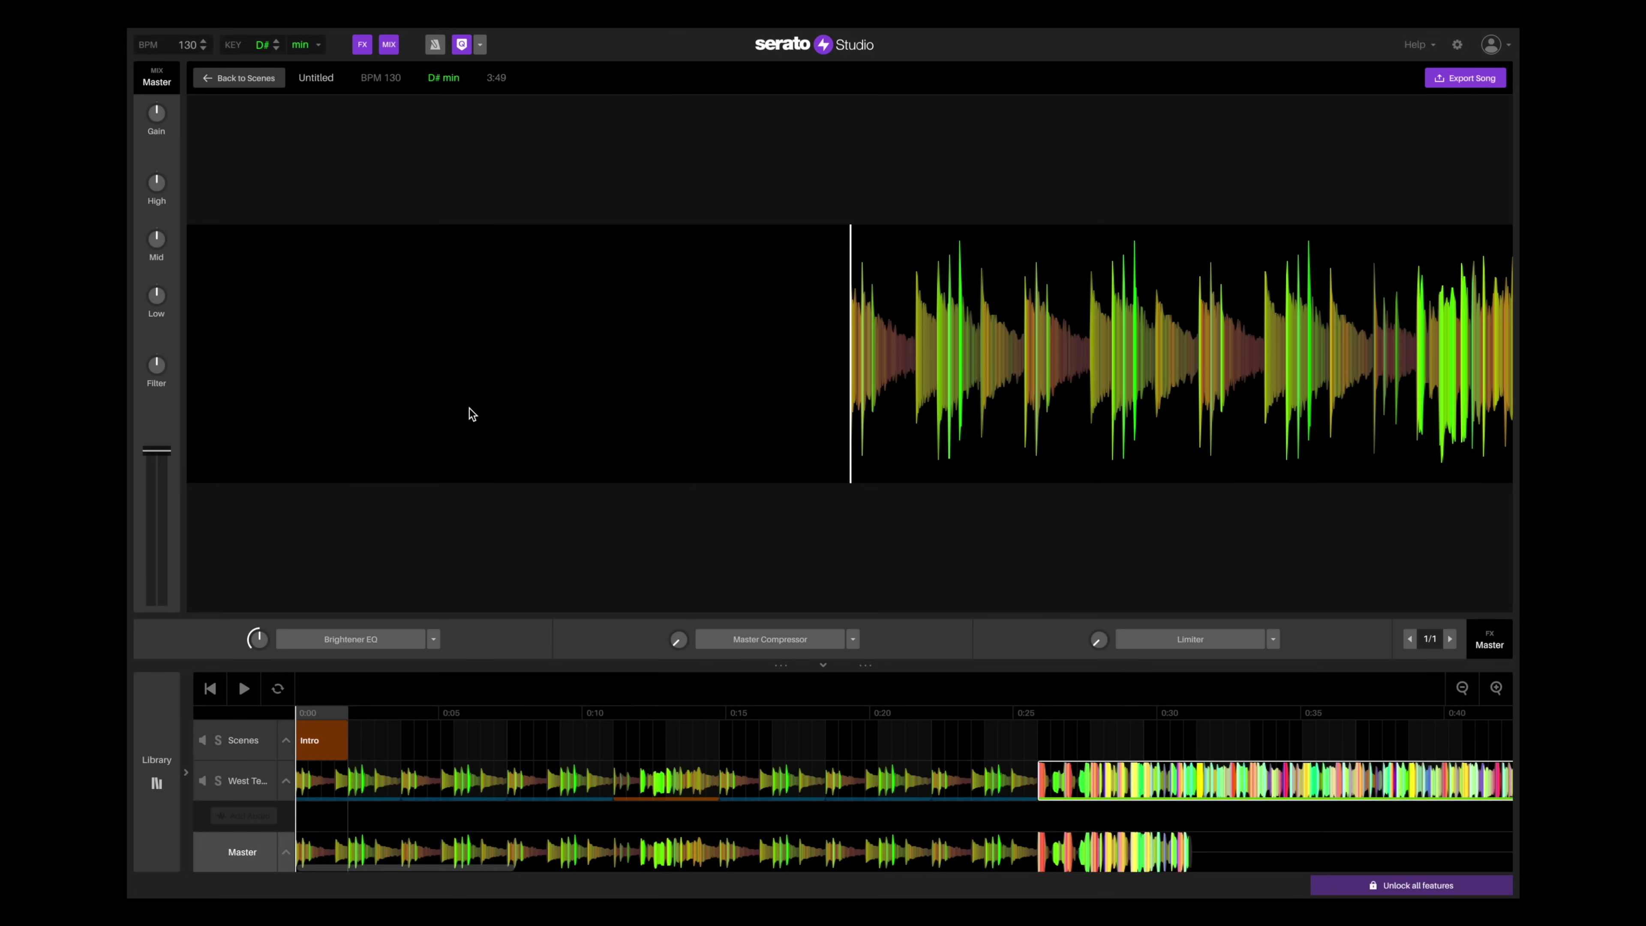
pyautogui.press('space')
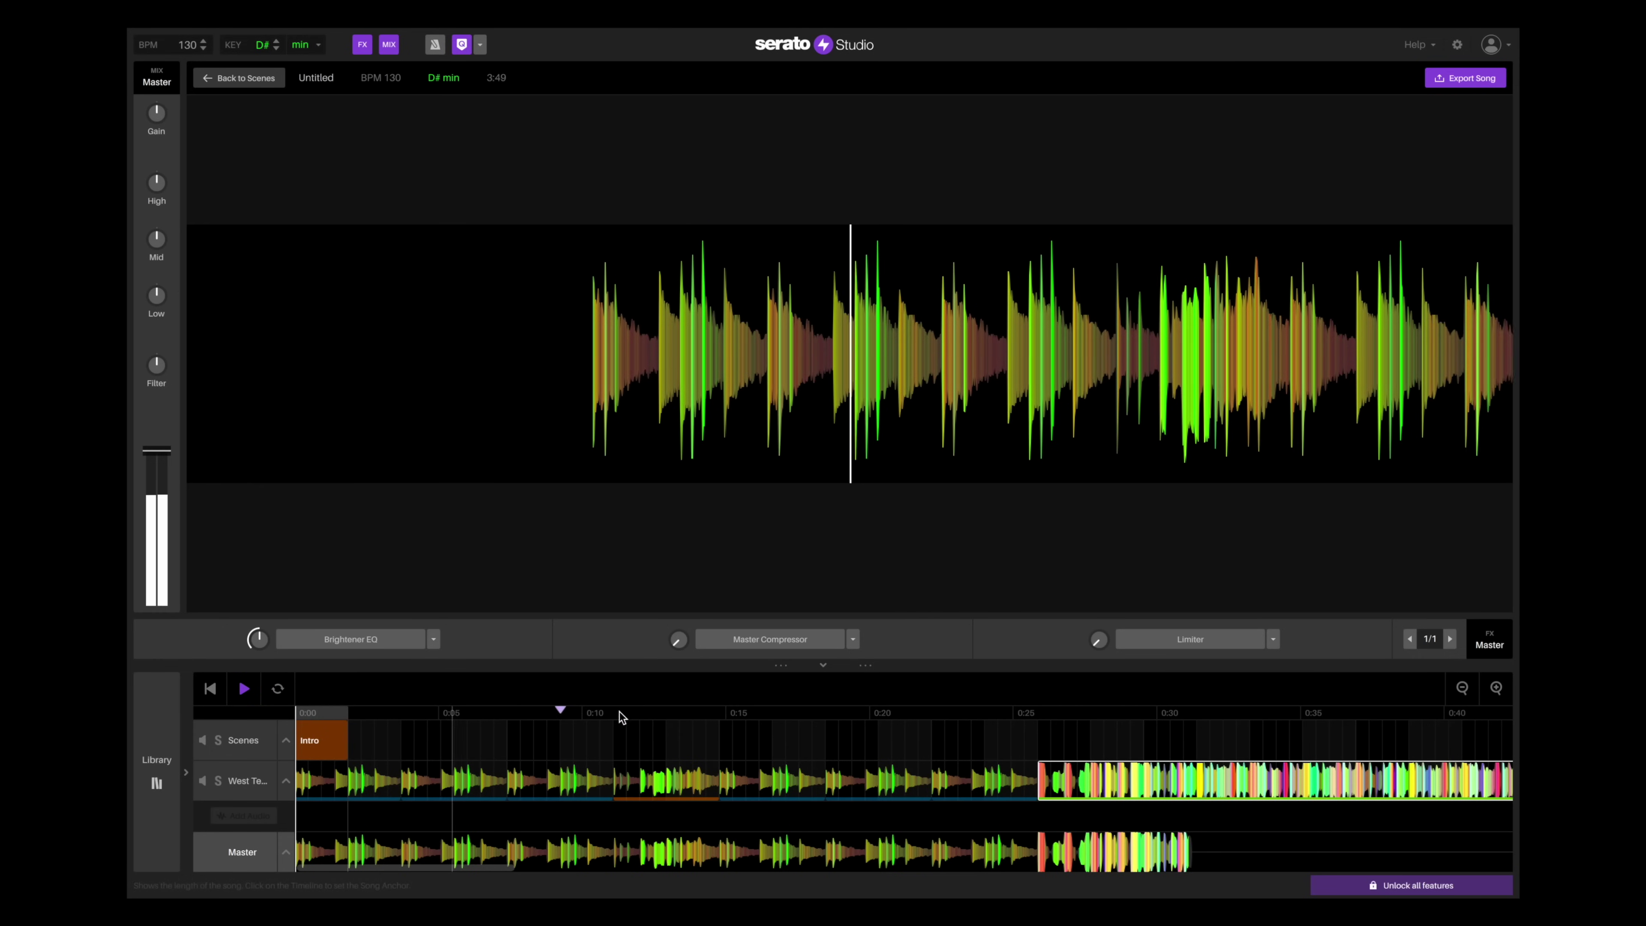
pyautogui.click(571, 713)
pyautogui.click(872, 714)
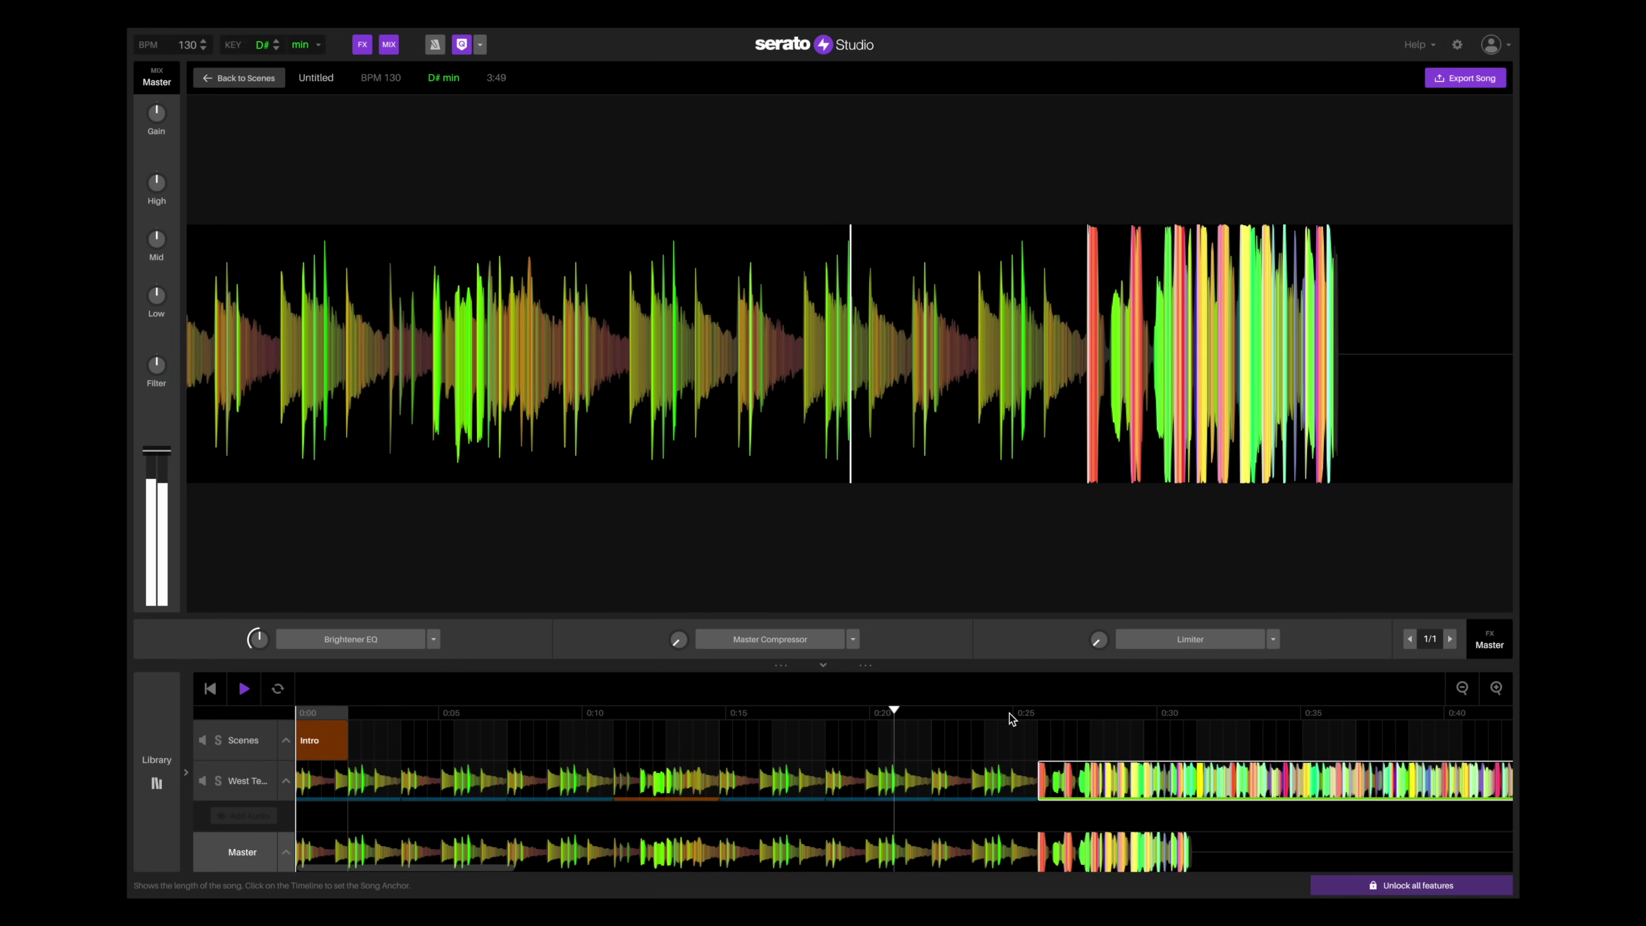
pyautogui.click(1016, 715)
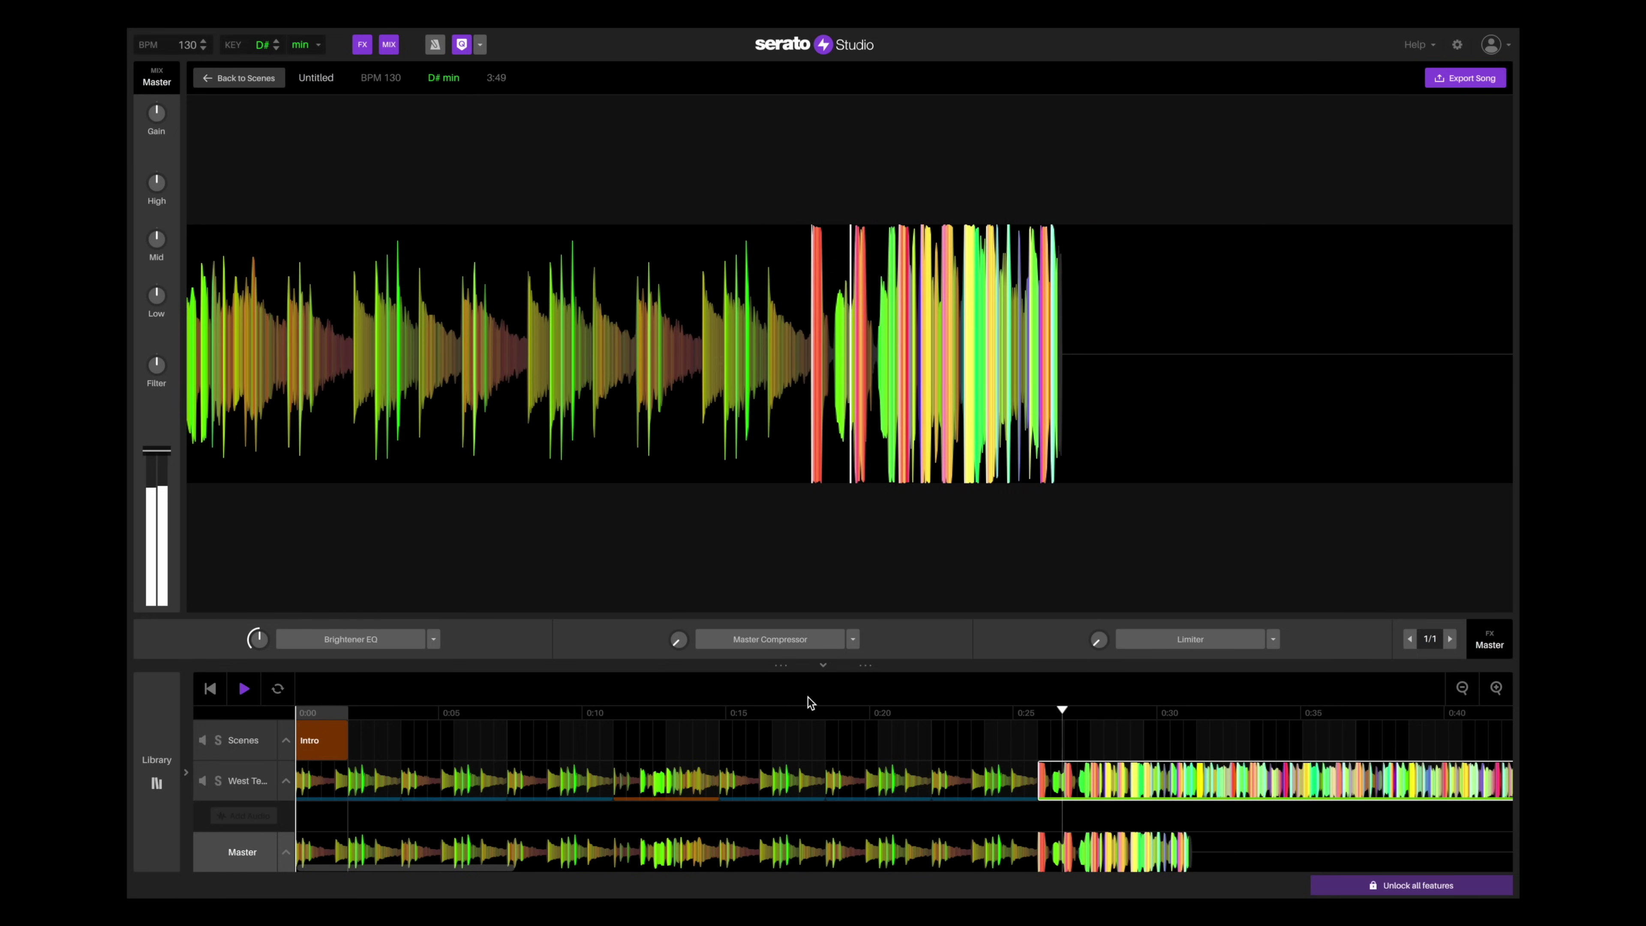
pyautogui.press('space')
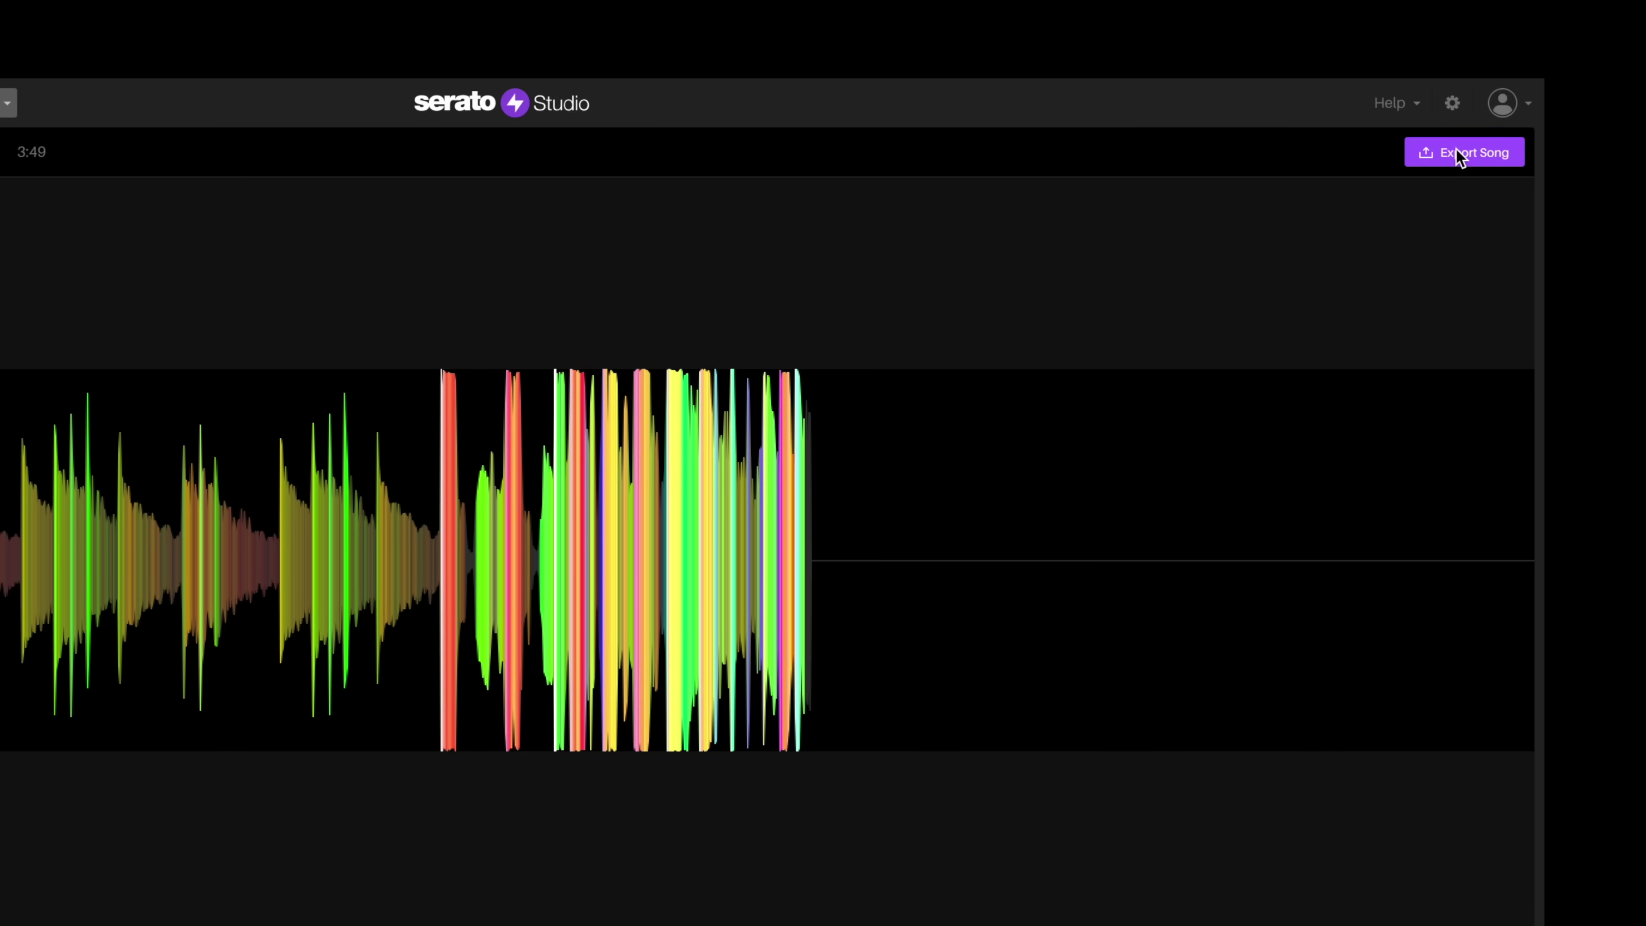
# Step: Open the song export for the master and keep MP3 as the audio file format
pyautogui.click(1459, 155)
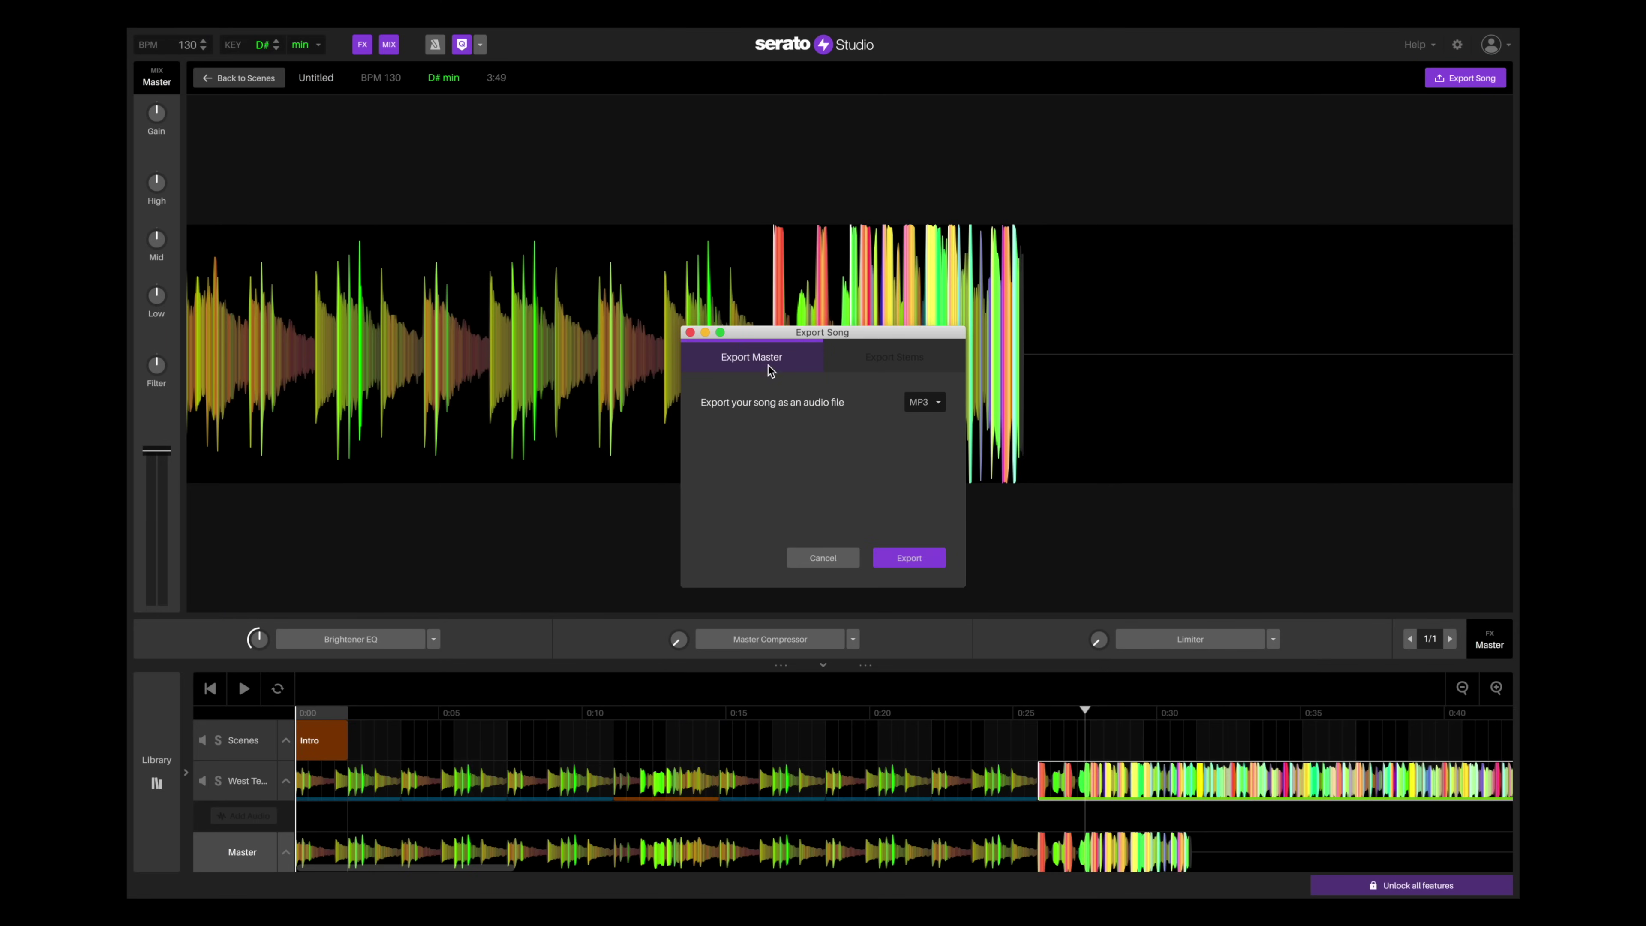
pyautogui.click(931, 410)
pyautogui.click(931, 450)
pyautogui.click(940, 406)
pyautogui.click(931, 441)
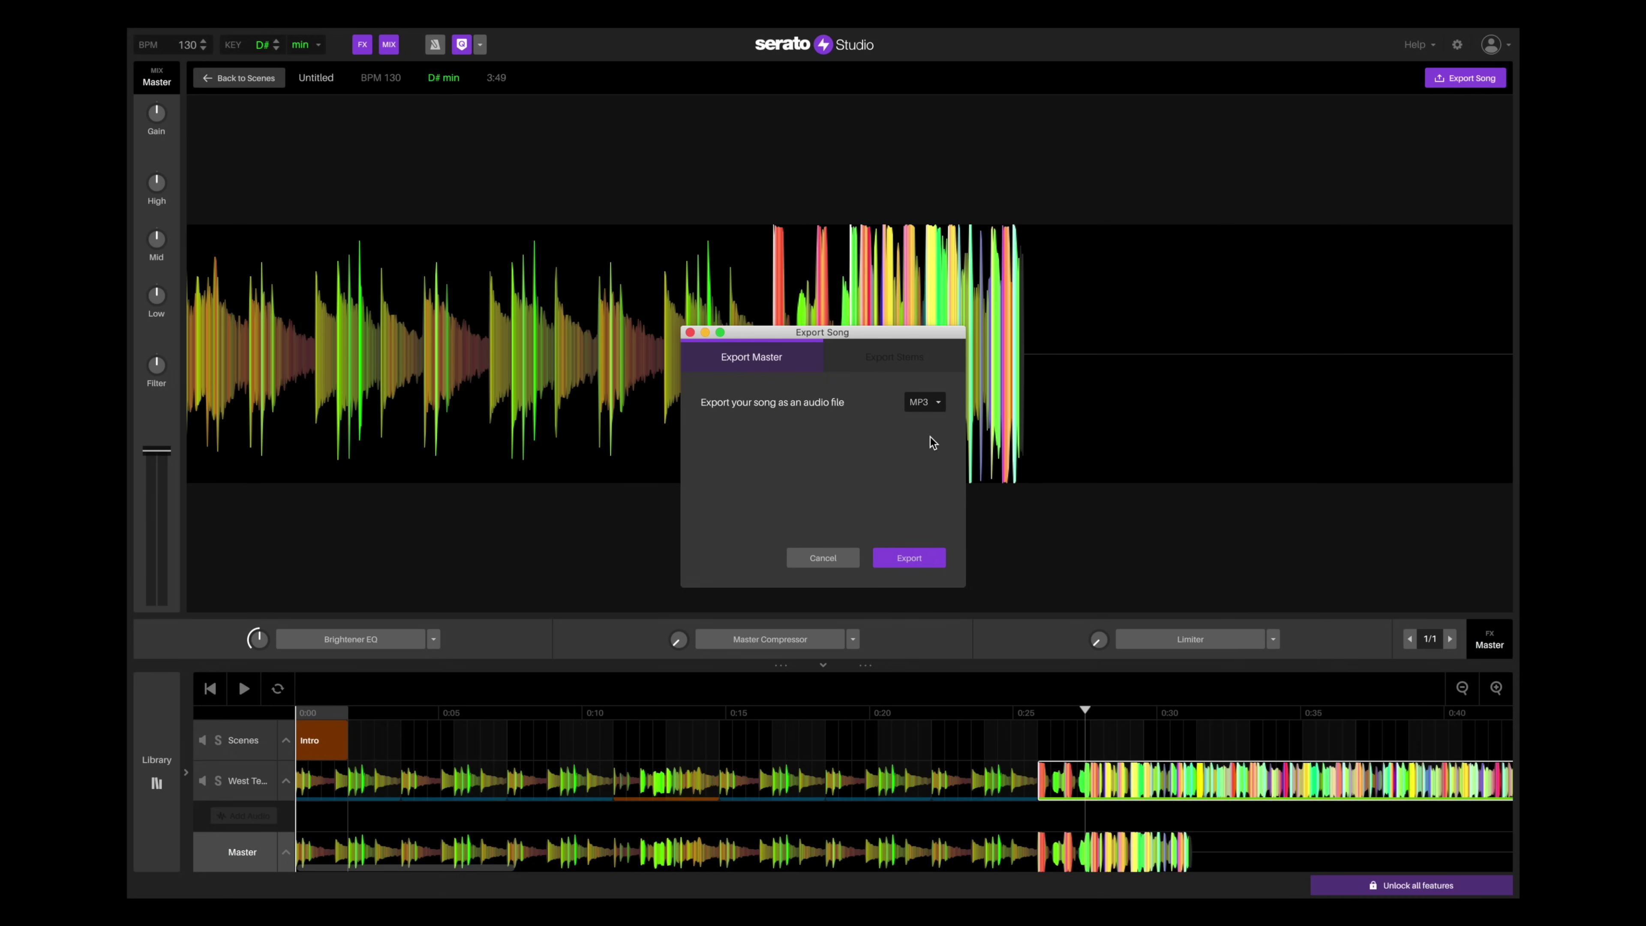
pyautogui.click(931, 405)
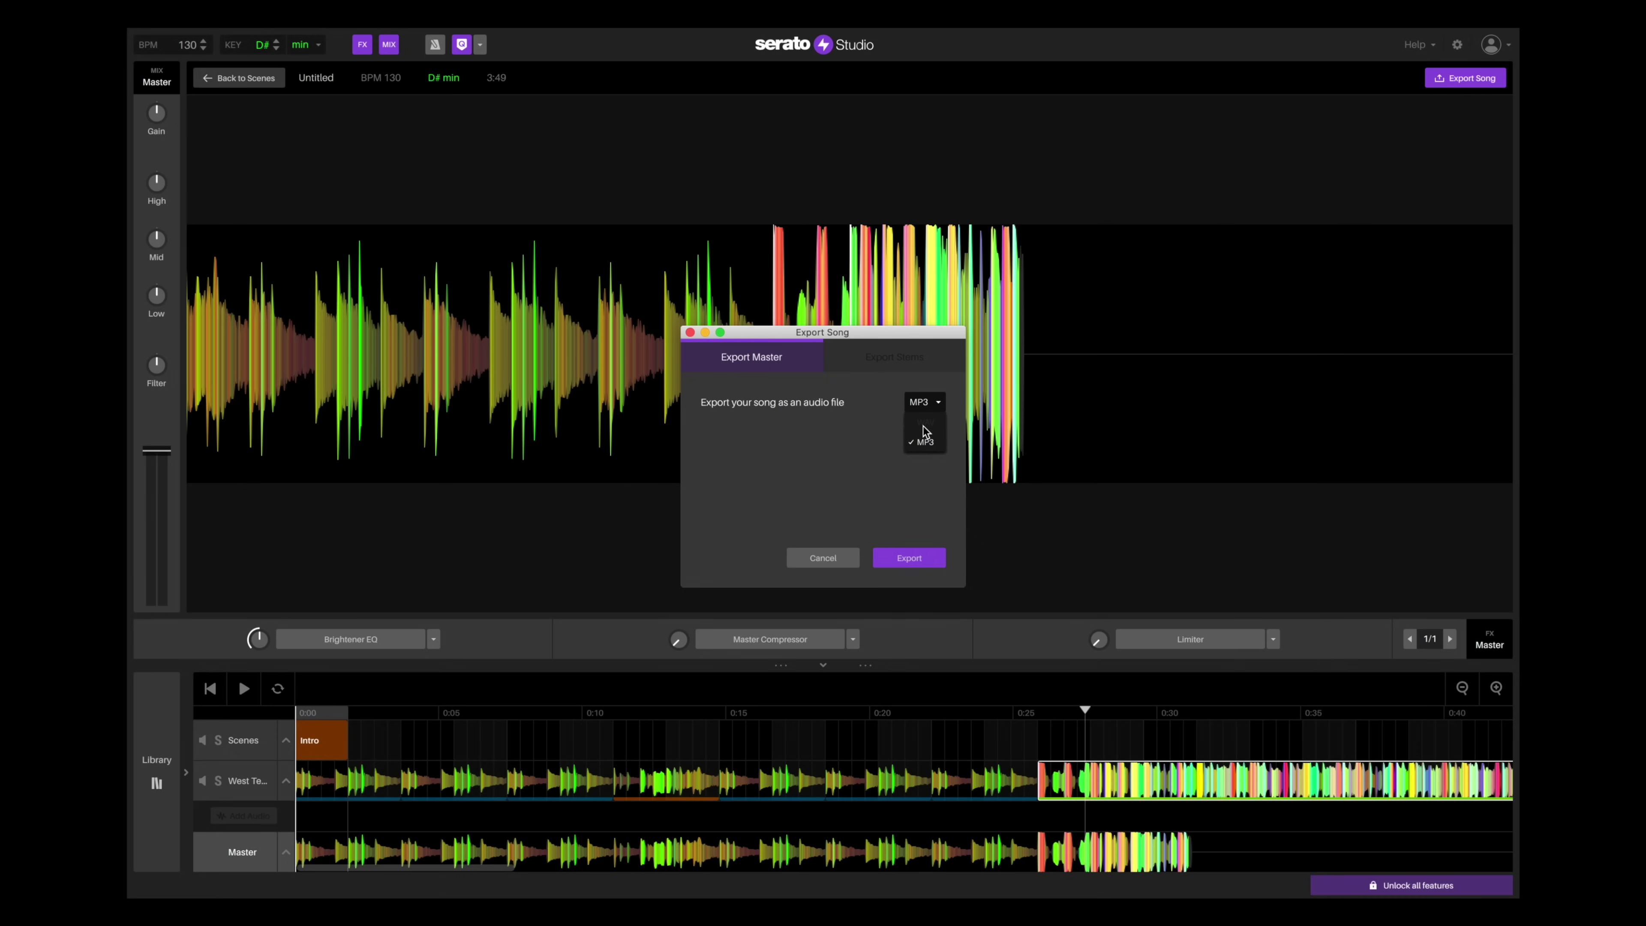
pyautogui.click(832, 442)
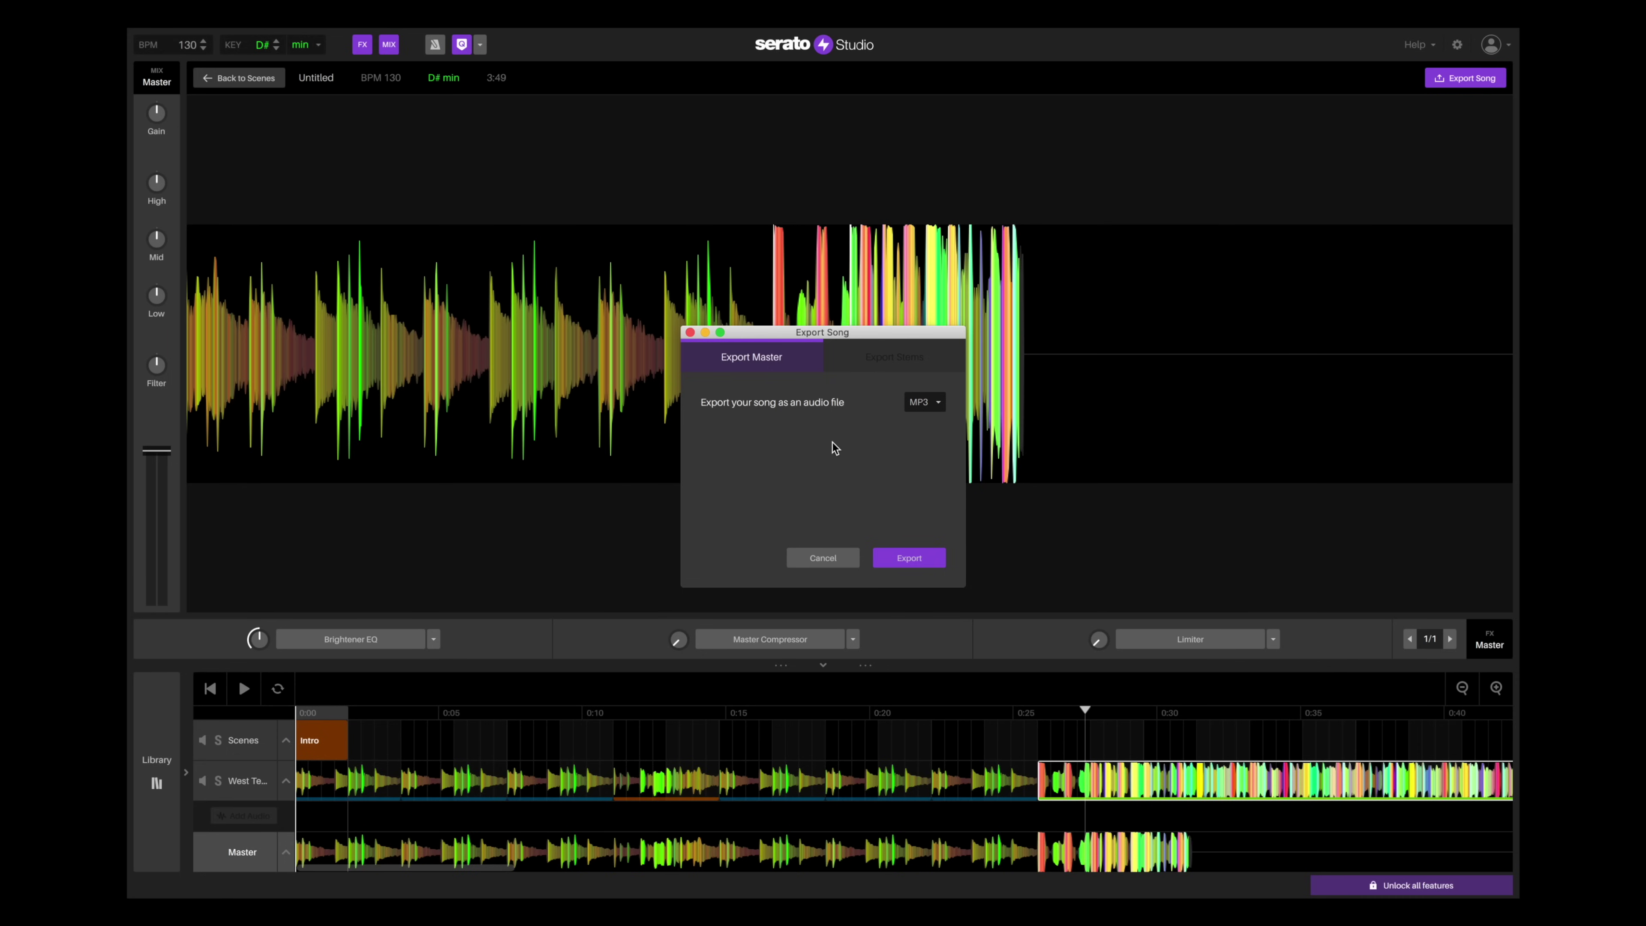
# Step: Export the song to the Music folder under a file name starting "AJ Tracey Ft. Mabel - West T" and ending in "it)"
pyautogui.click(909, 558)
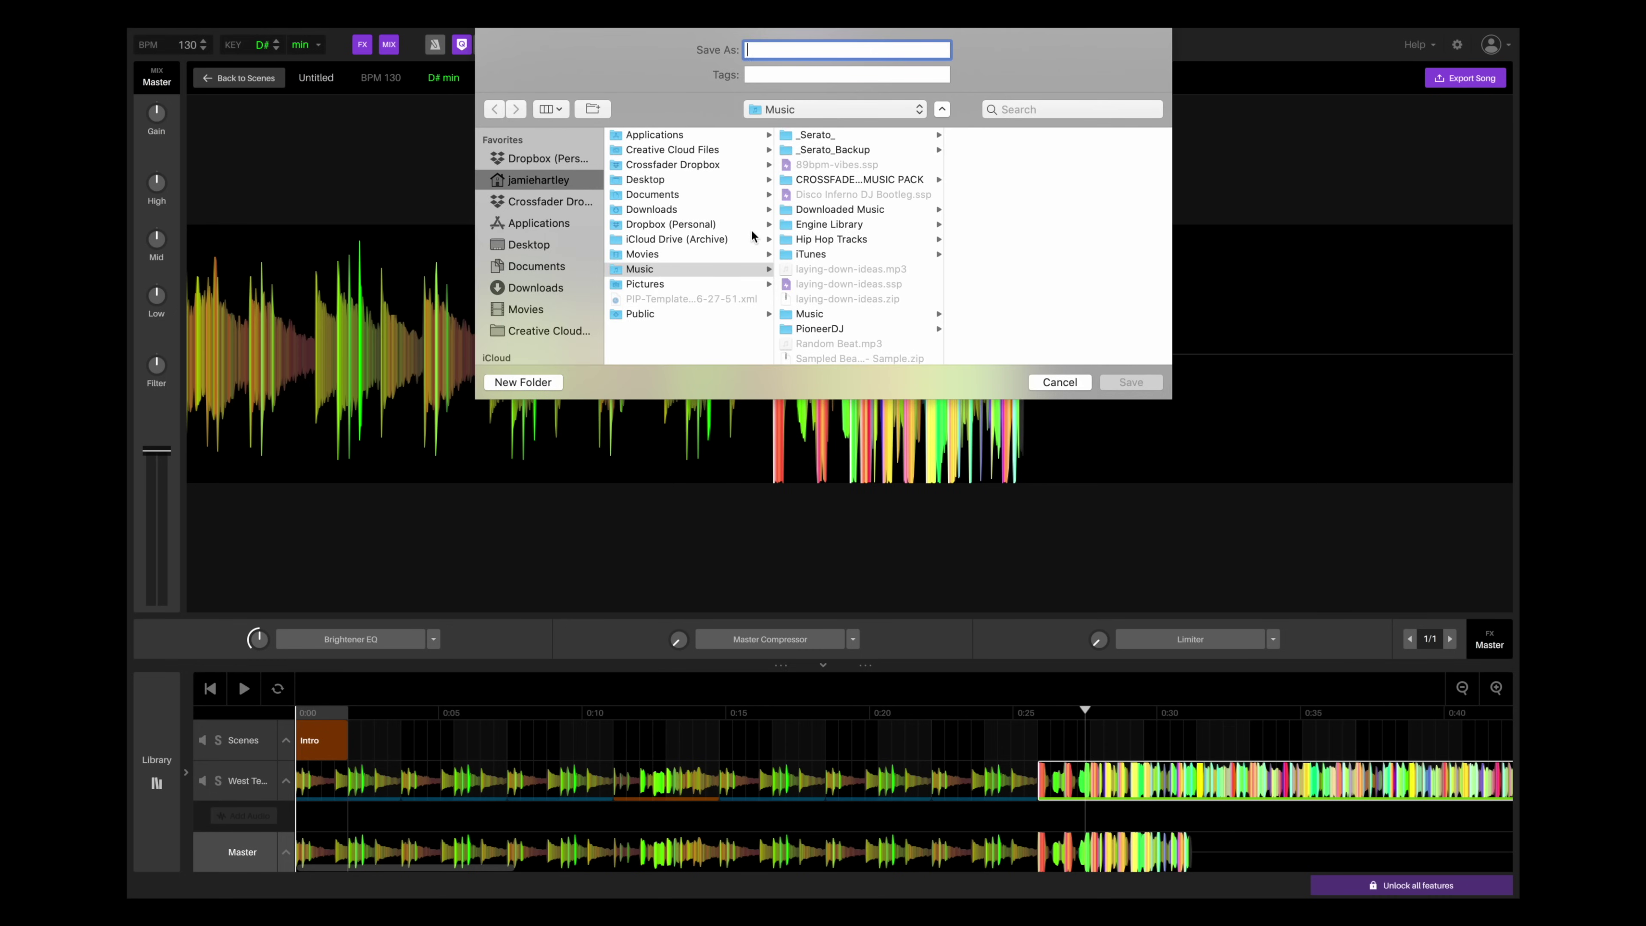
pyautogui.write('AJ Tracey Ft. Mabel - West T')
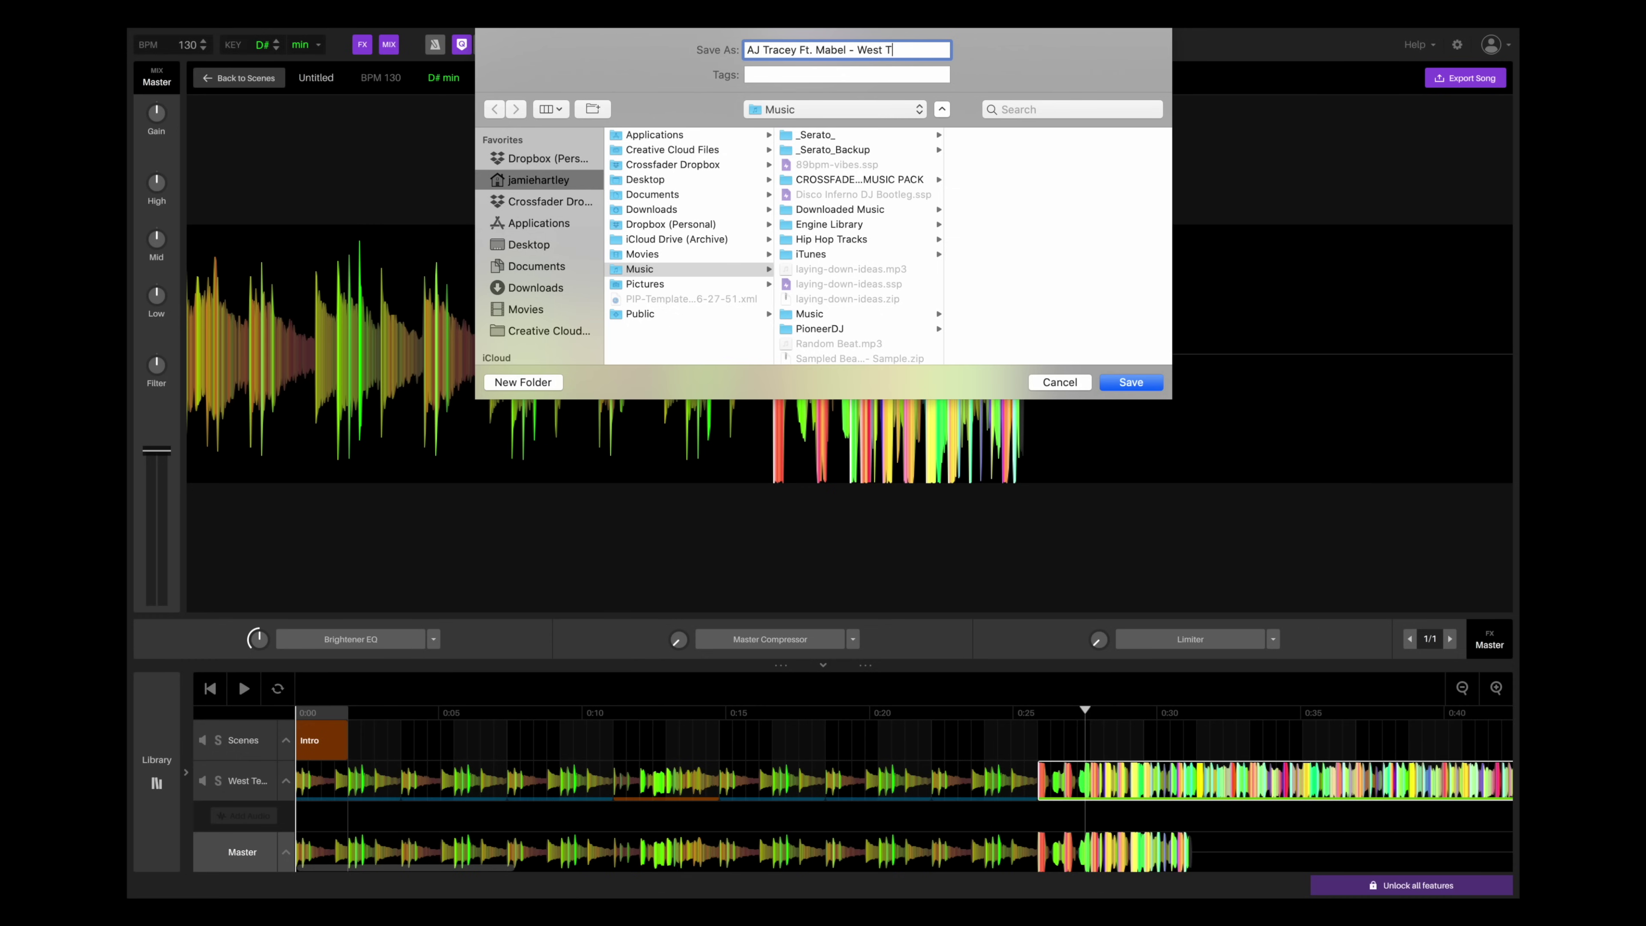
pyautogui.write('it)')
pyautogui.press('Return')
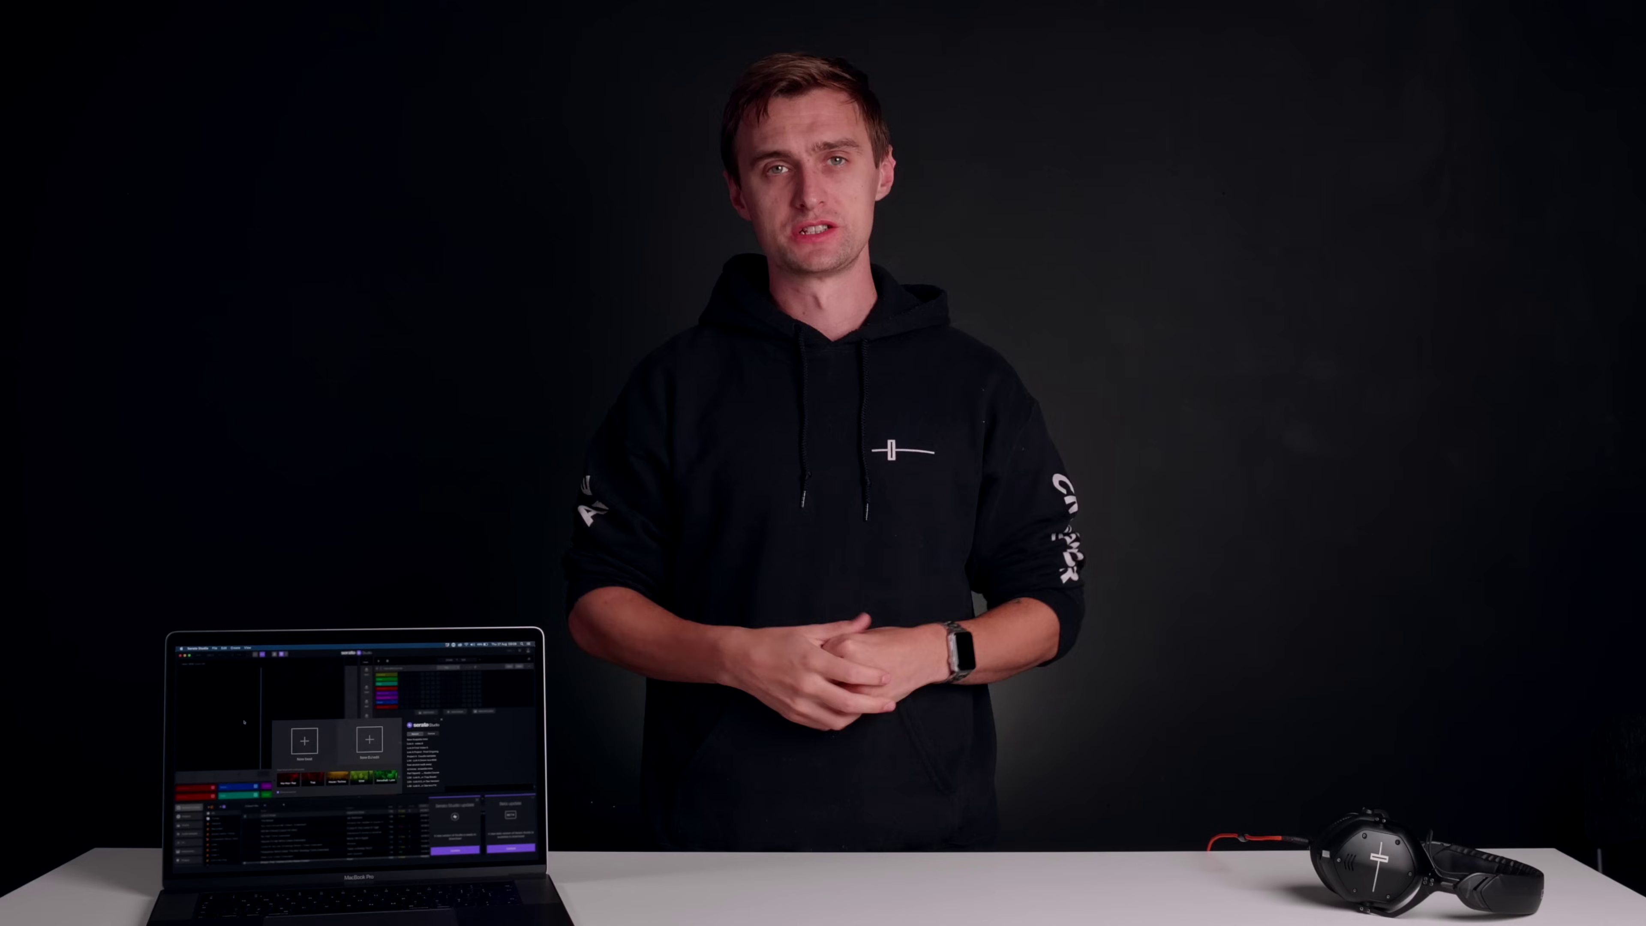